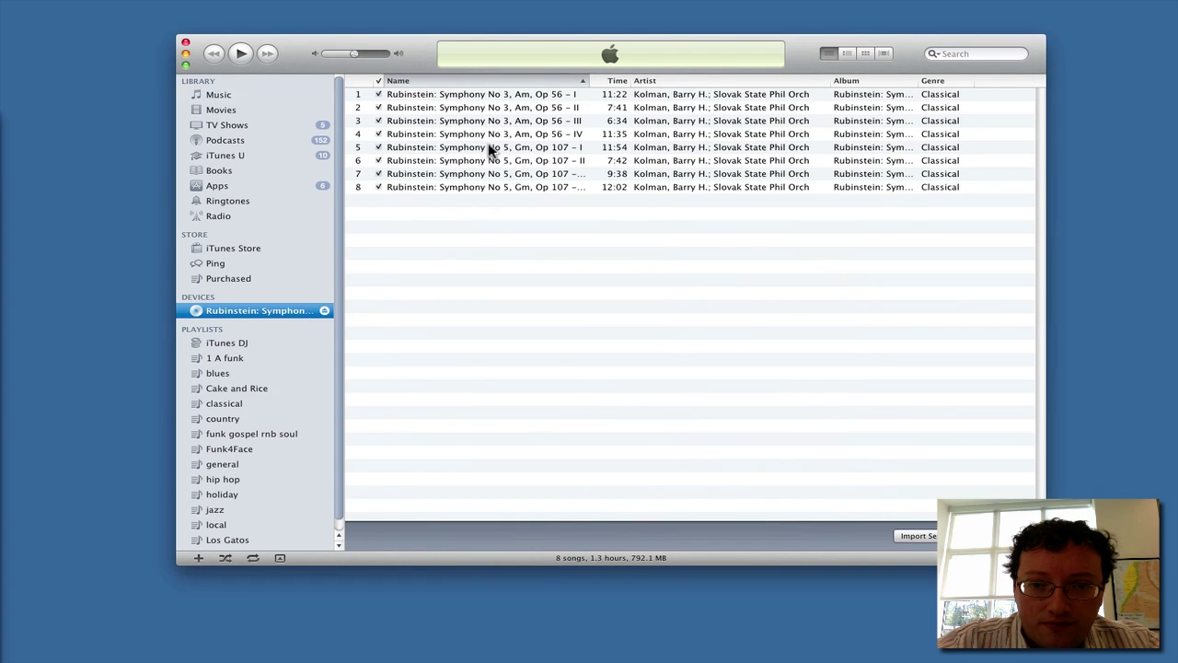
Step: Set the CD import settings to use the WAV Encoder and save the preferences
click(502, 245)
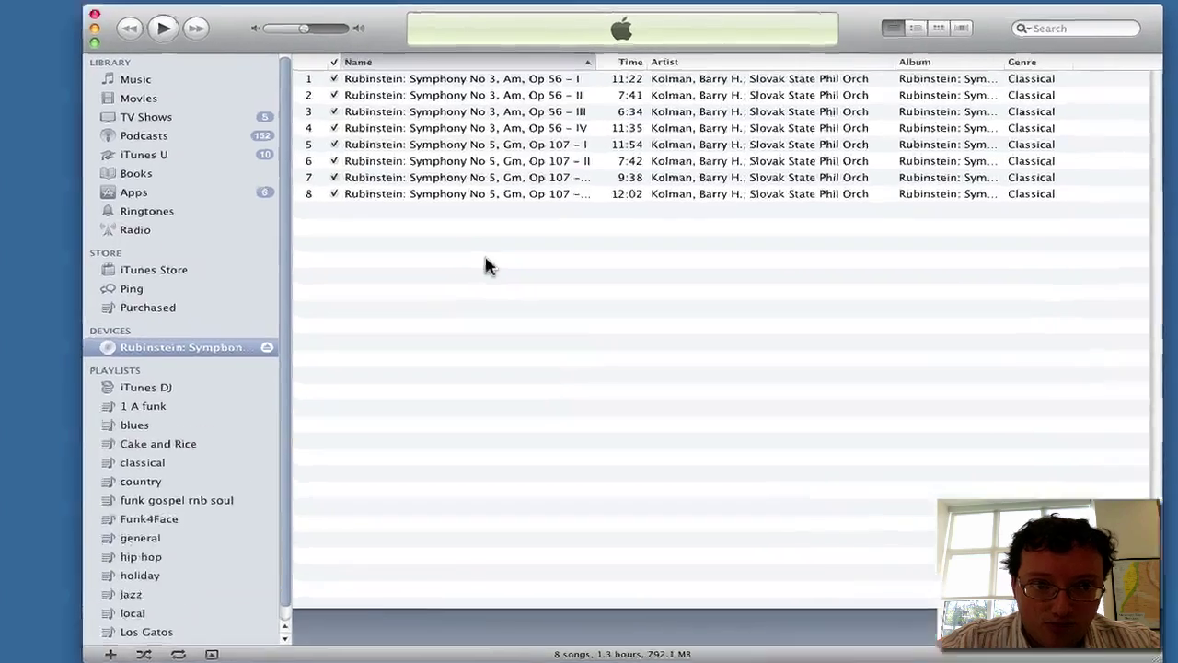
key(super+comma)
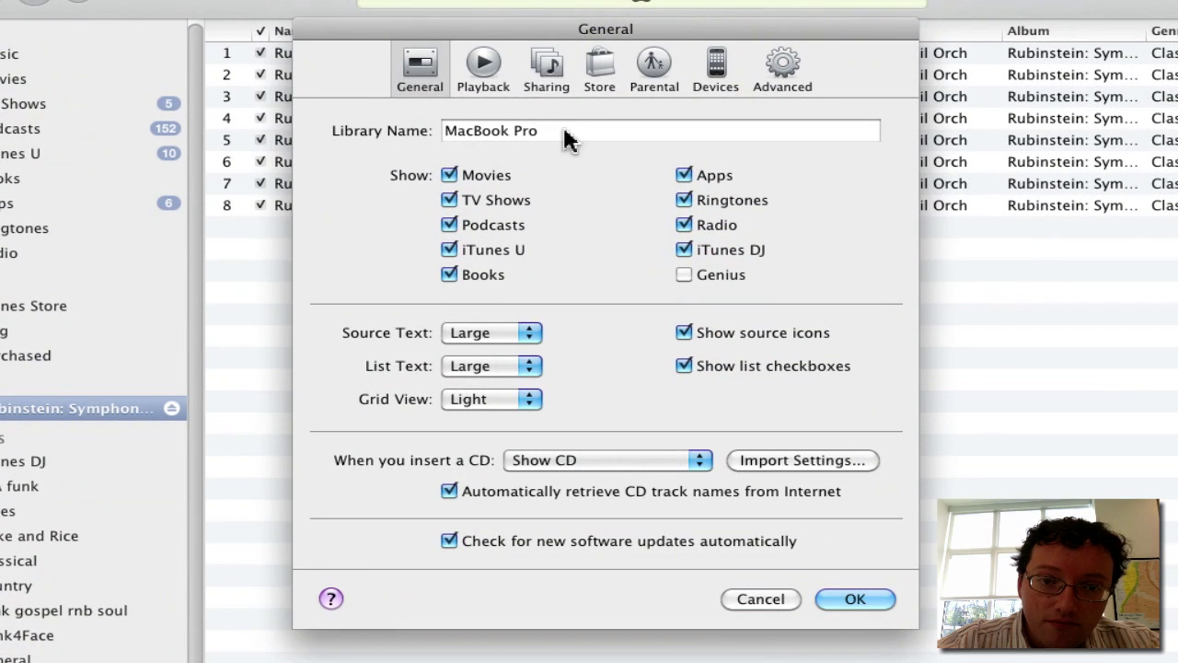
click(825, 464)
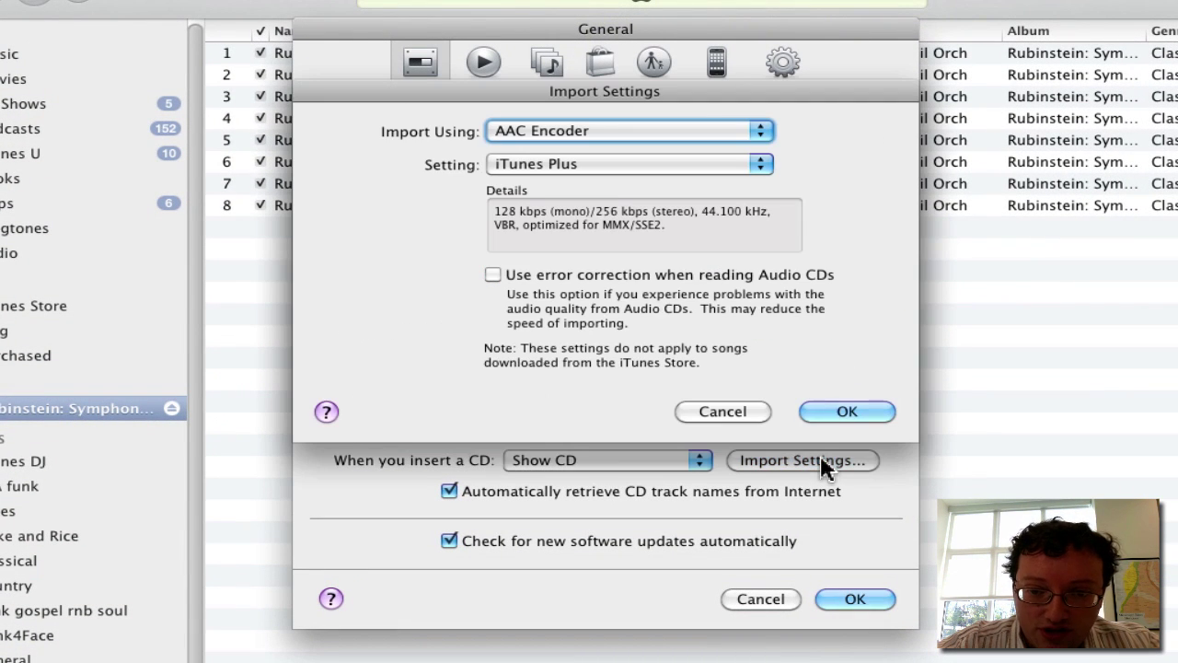
click(622, 138)
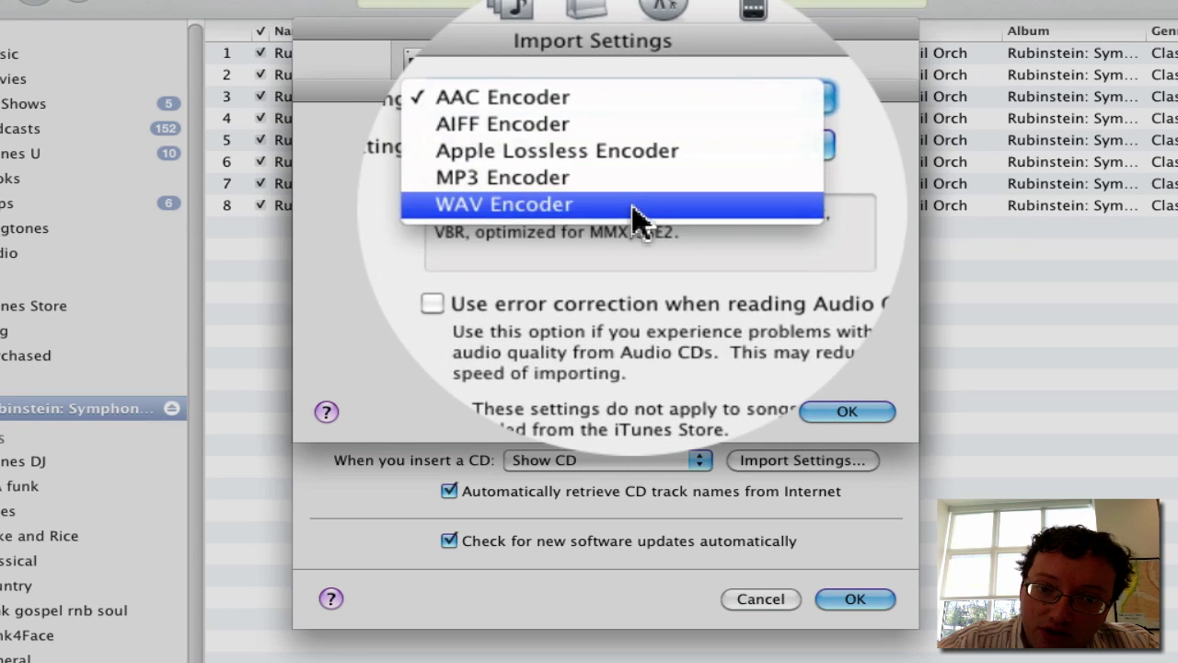
click(636, 202)
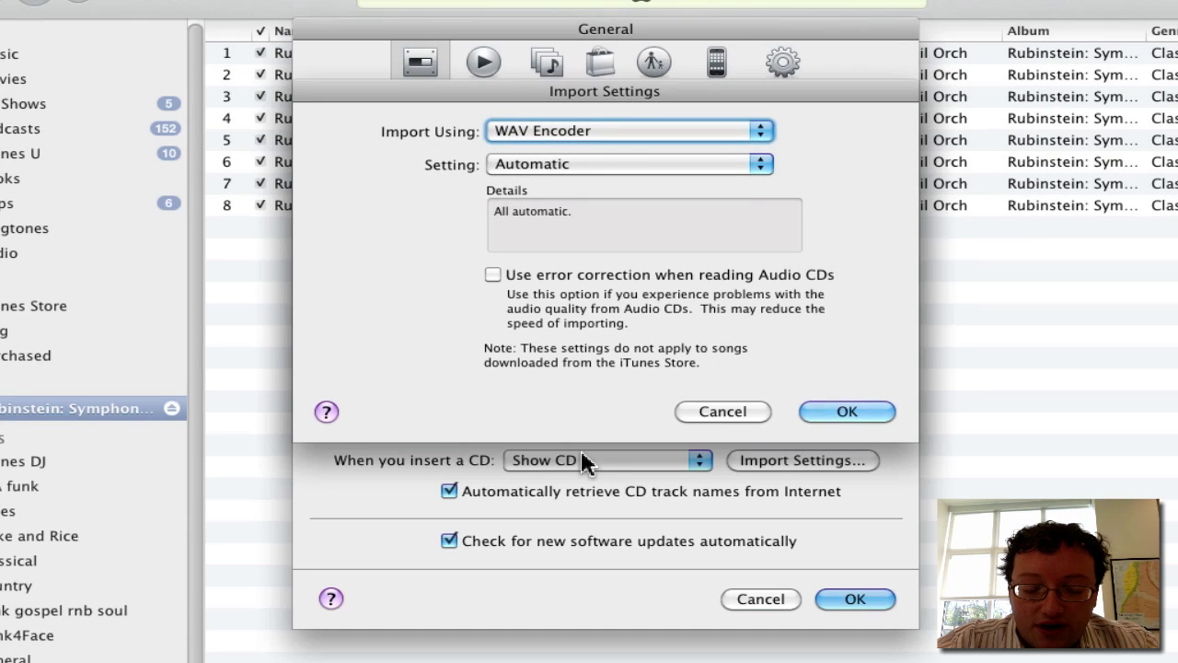
click(843, 414)
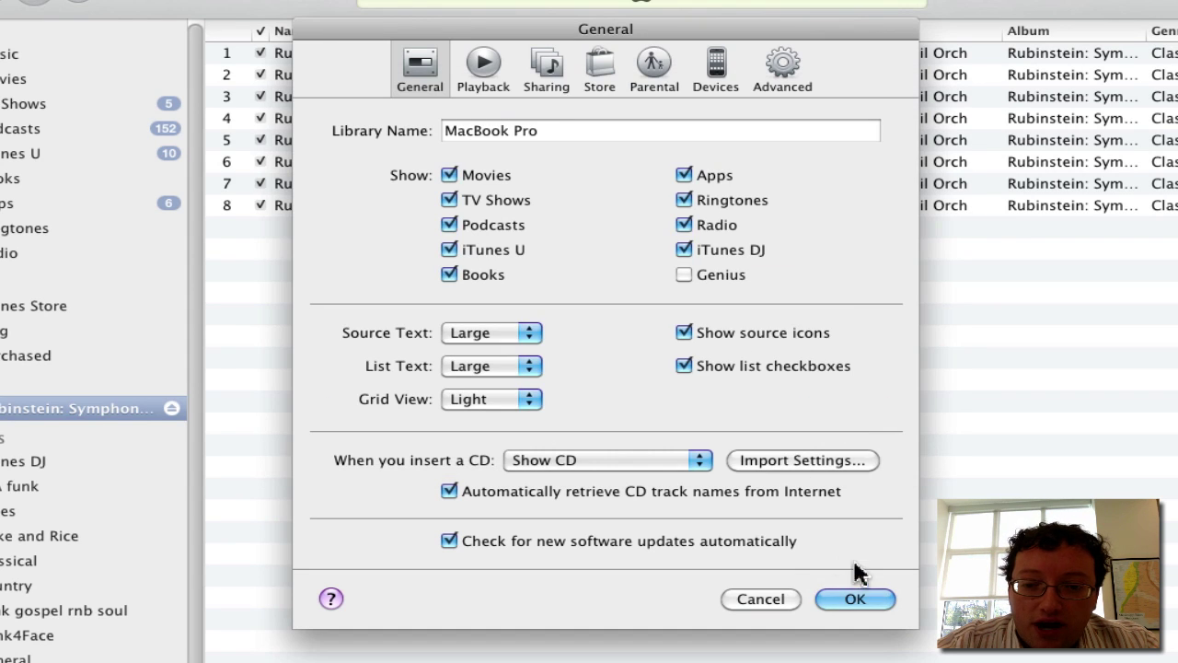
click(856, 599)
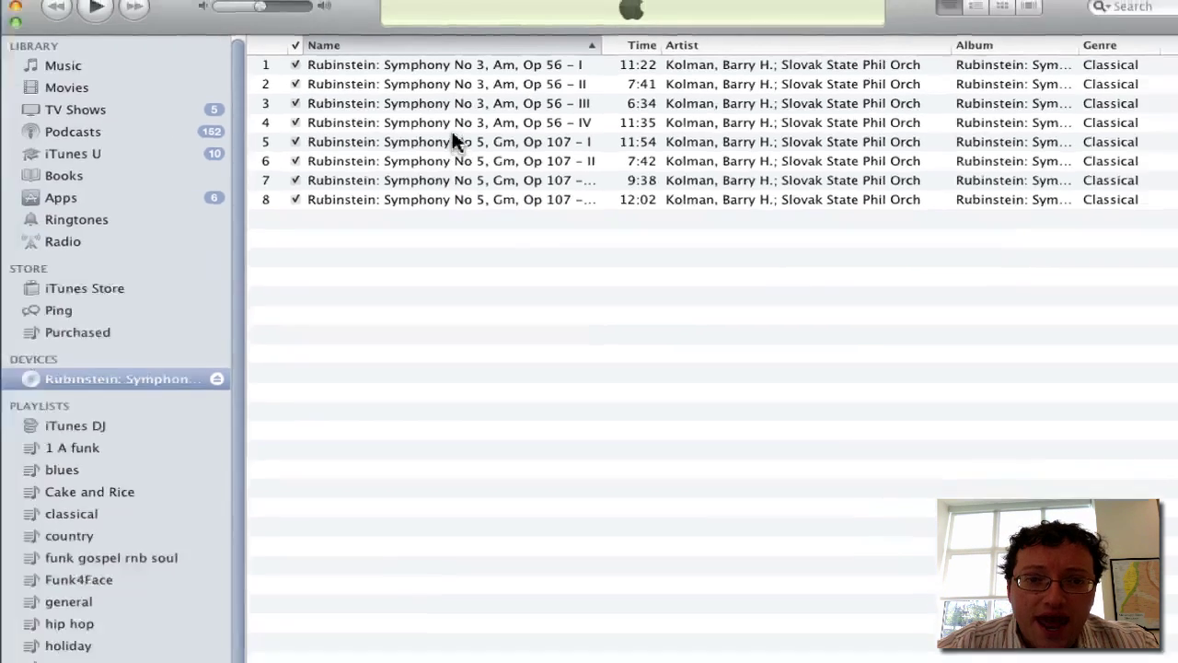
click(488, 127)
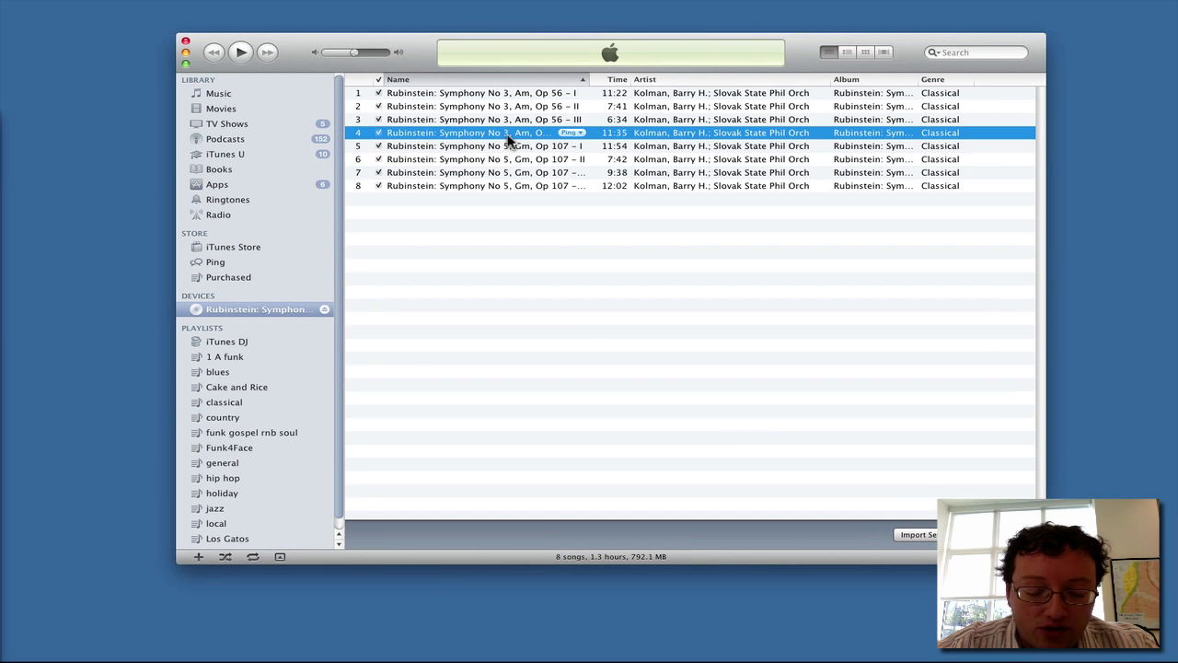
right_click(509, 135)
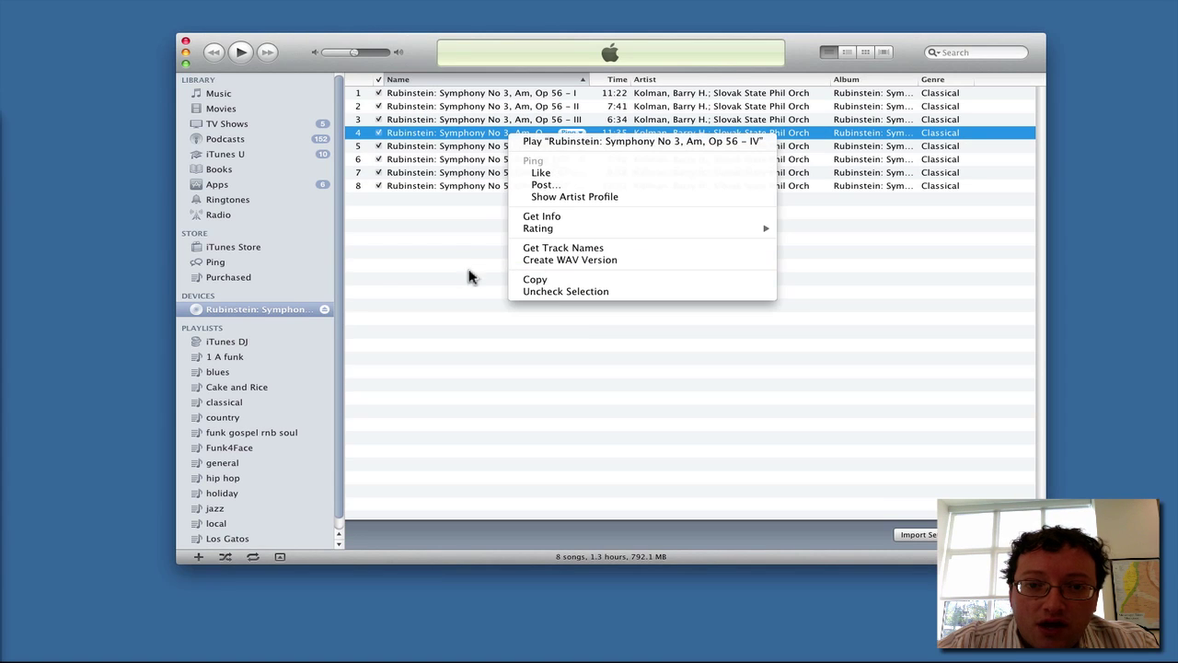
click(467, 274)
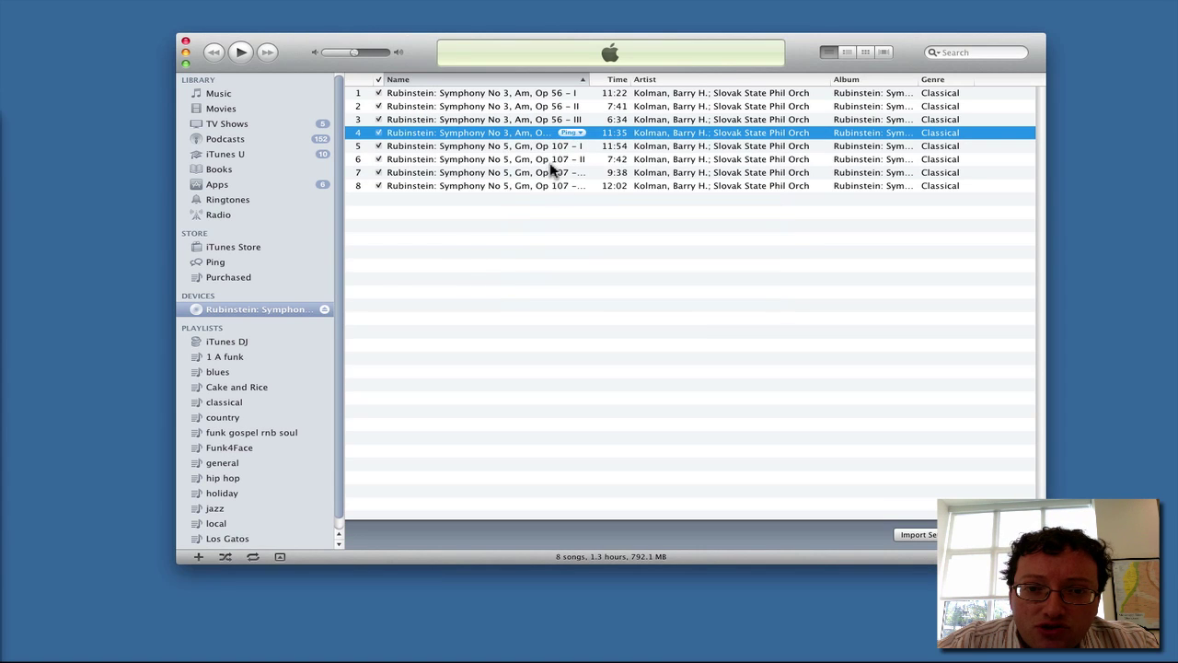
Step: Create a WAV version of the CD track "Rubinstein: Symphony No 3, Am, Op 56 - III"
click(555, 117)
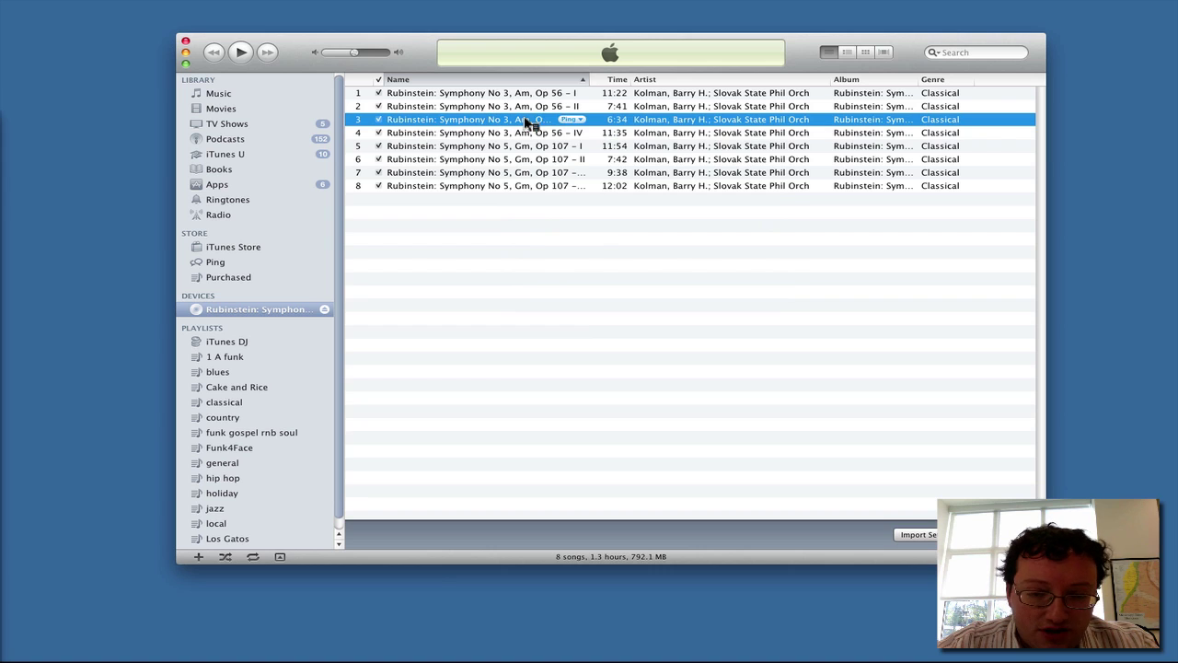
right_click(528, 122)
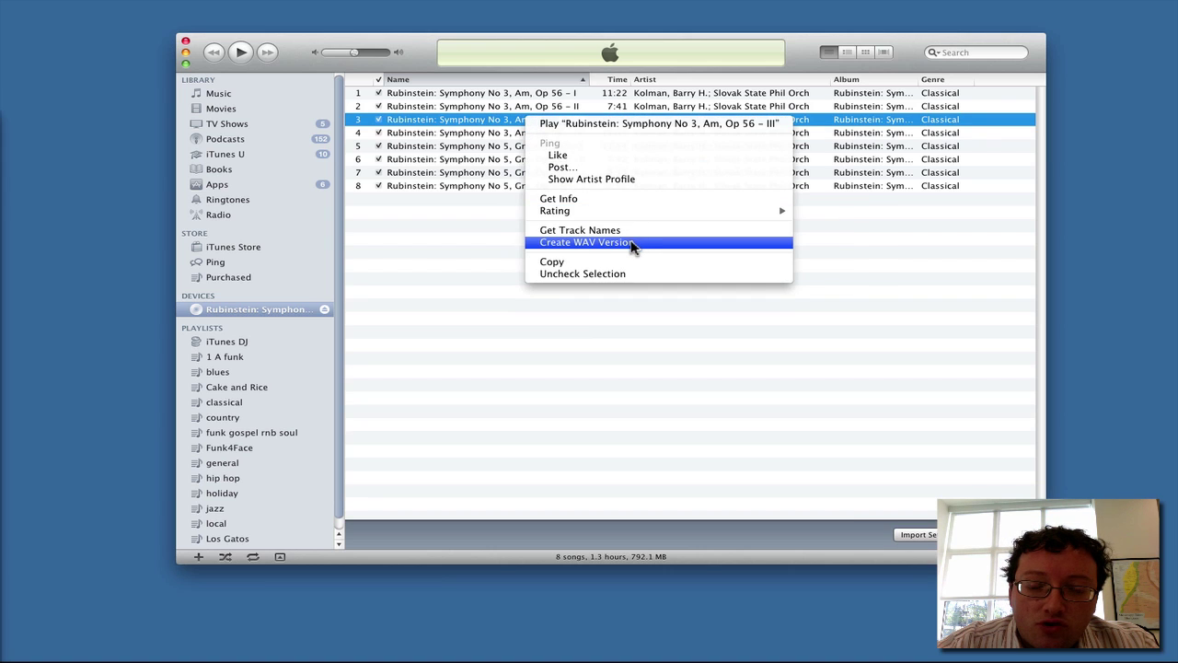
click(632, 243)
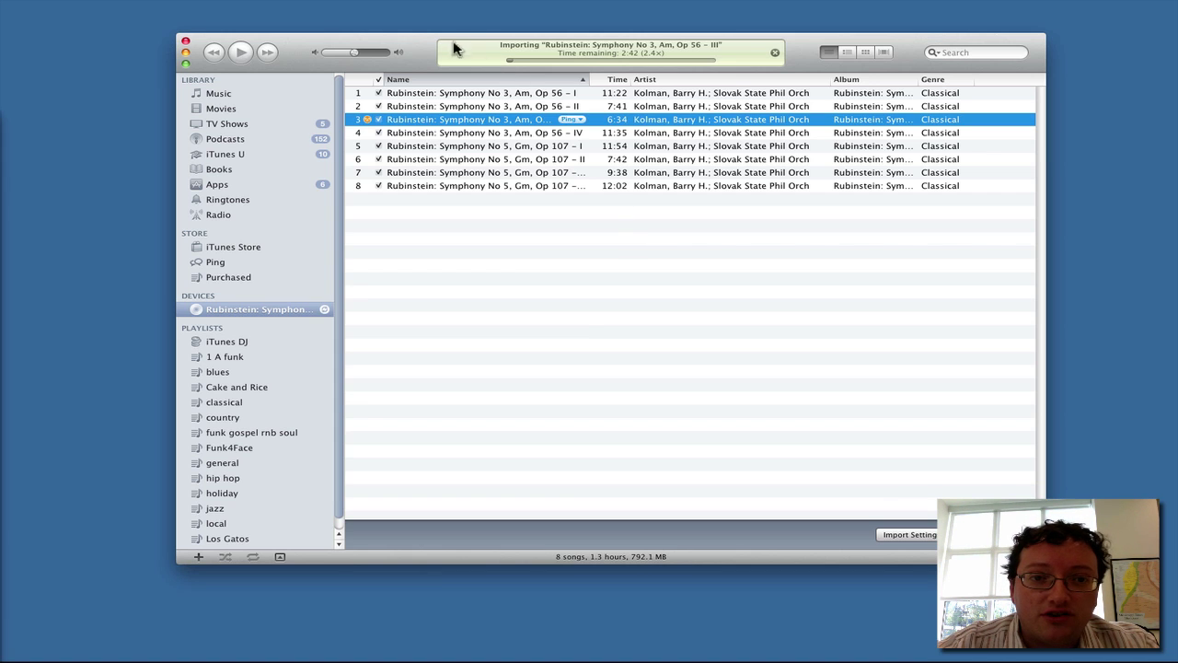
drag(428, 44, 496, 41)
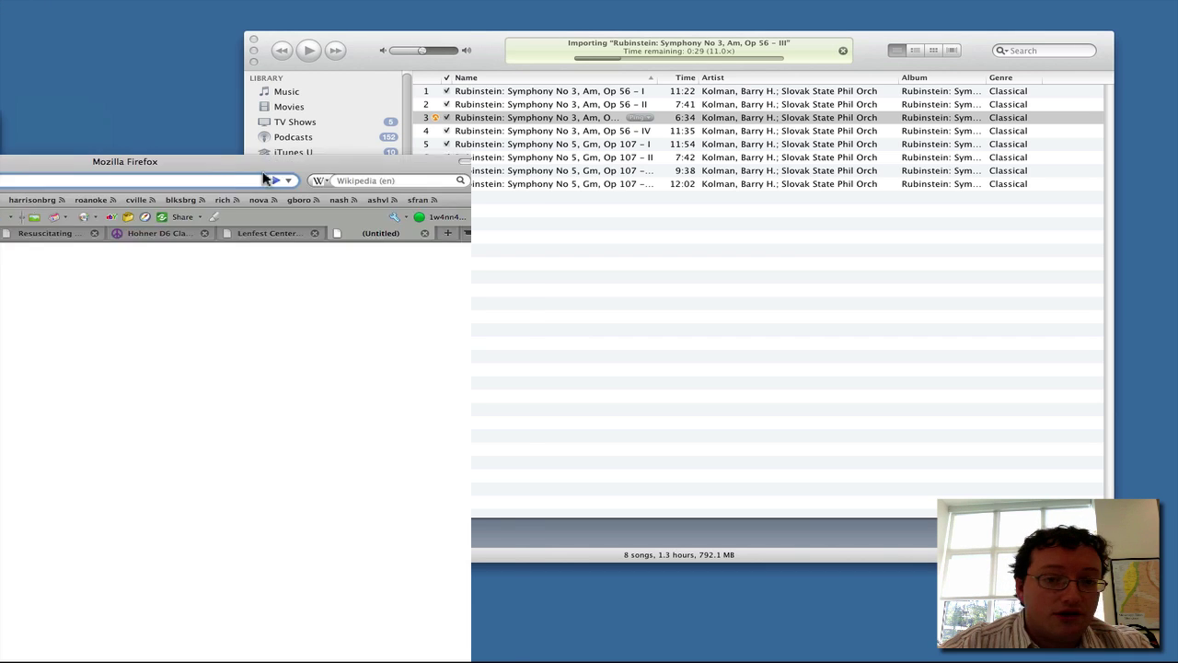
Step: Switch to Firefox and load the reaper.fm website
drag(244, 184, 632, 55)
text(reaper.fm)
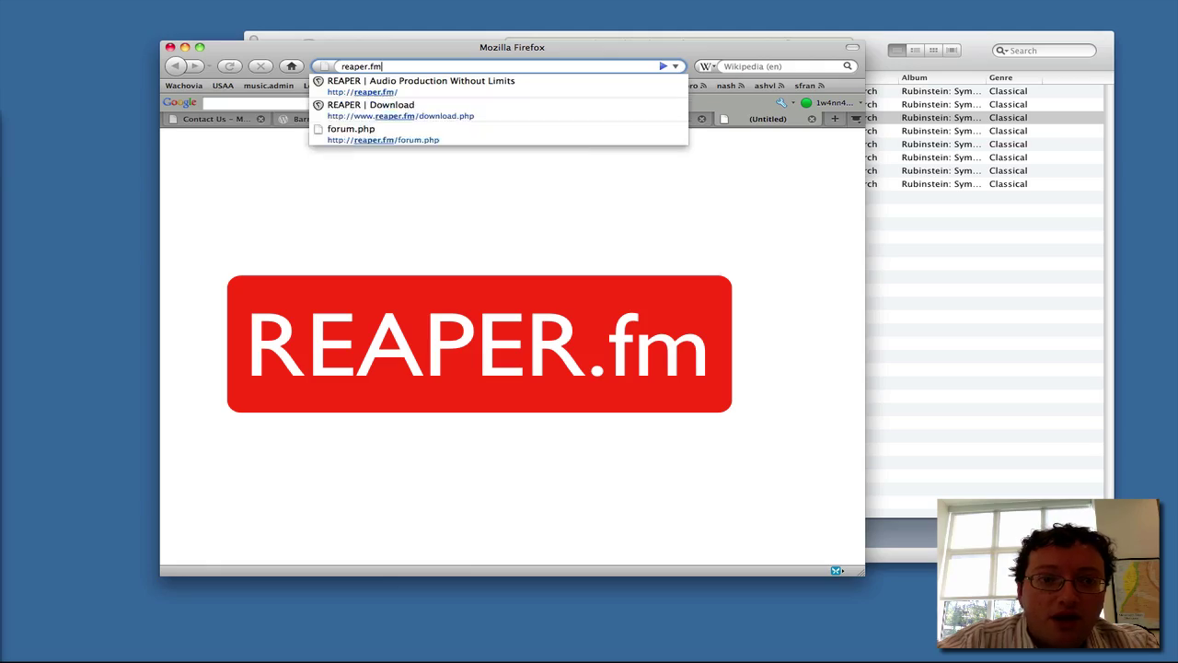
key(Return)
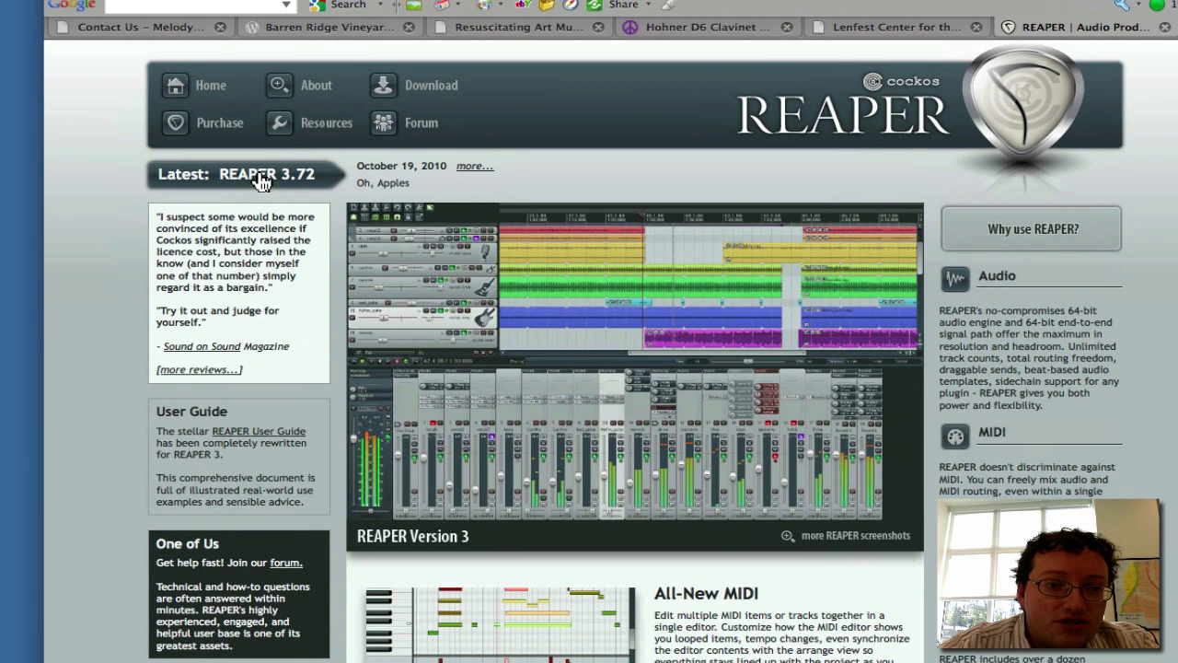
Step: Download the REAPER 3.72 OS X Intel DMG, save the file, and minimize the browser window
click(414, 96)
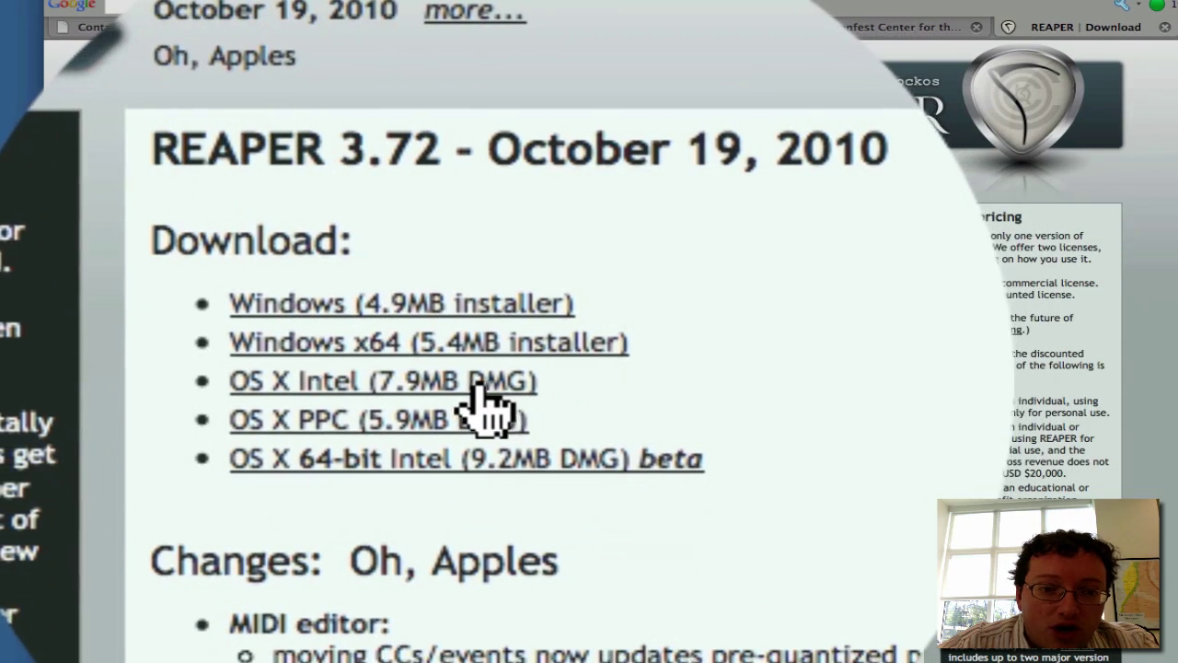
click(478, 387)
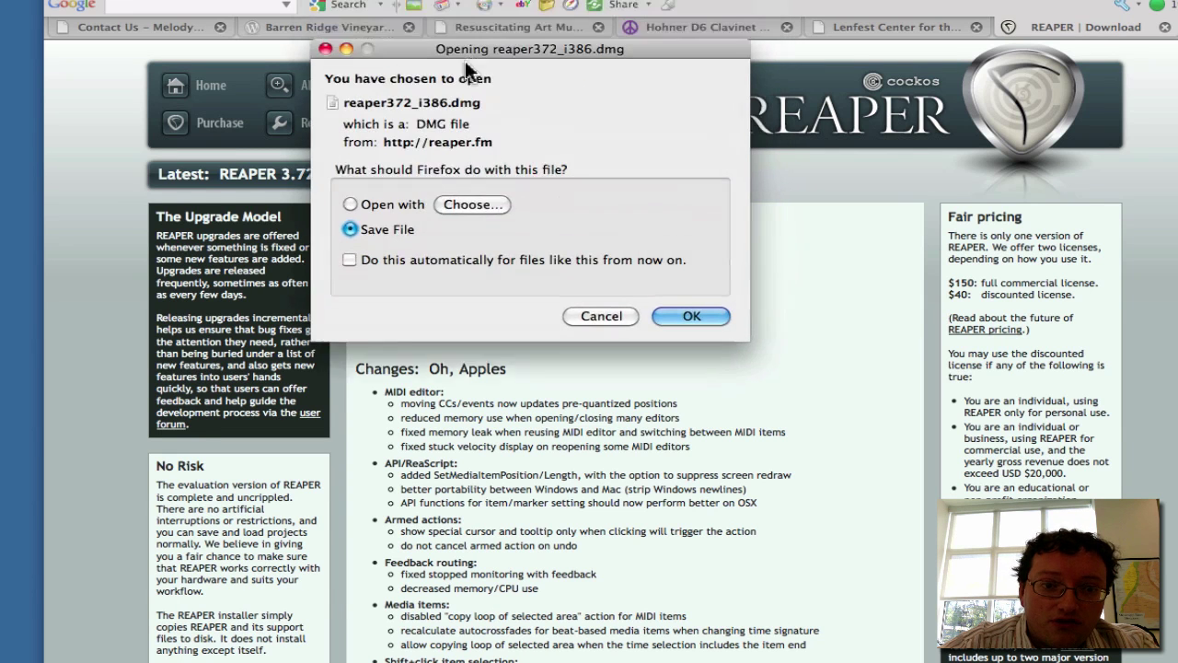
click(688, 332)
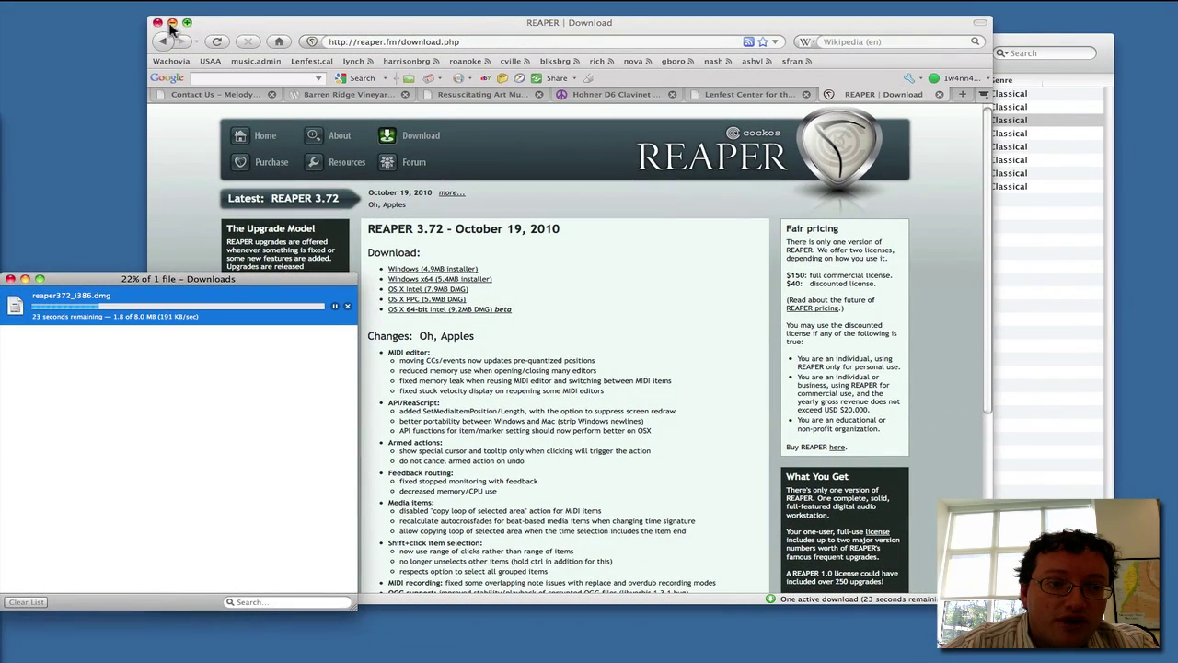
click(173, 22)
drag(460, 46, 483, 39)
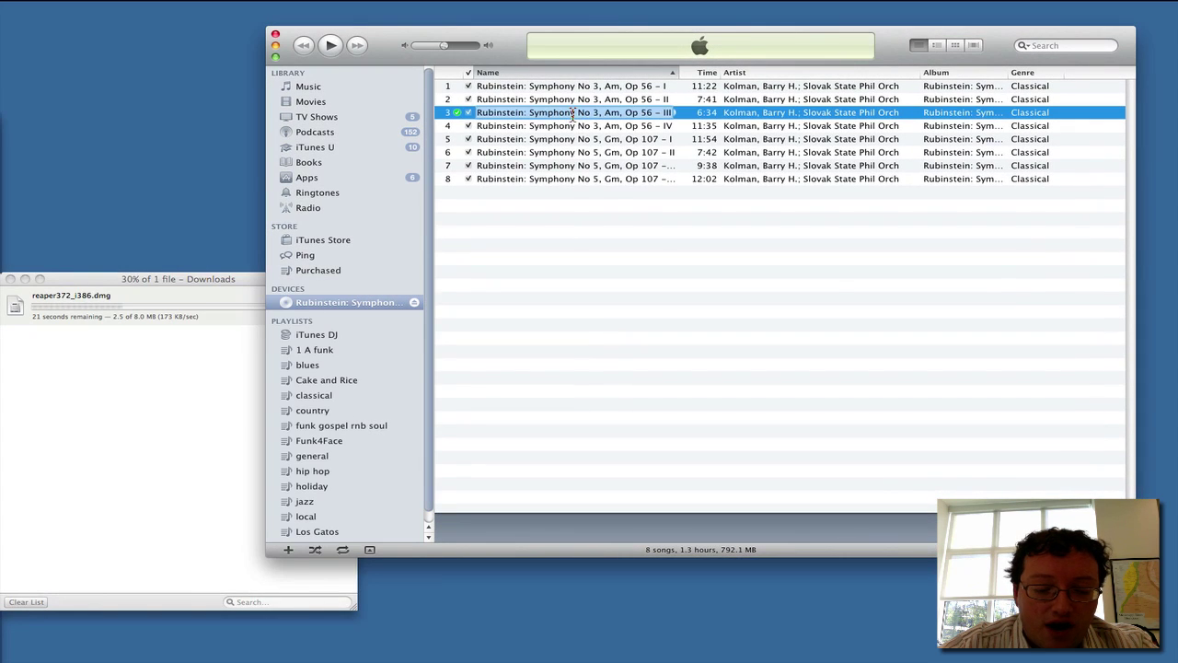
right_click(572, 115)
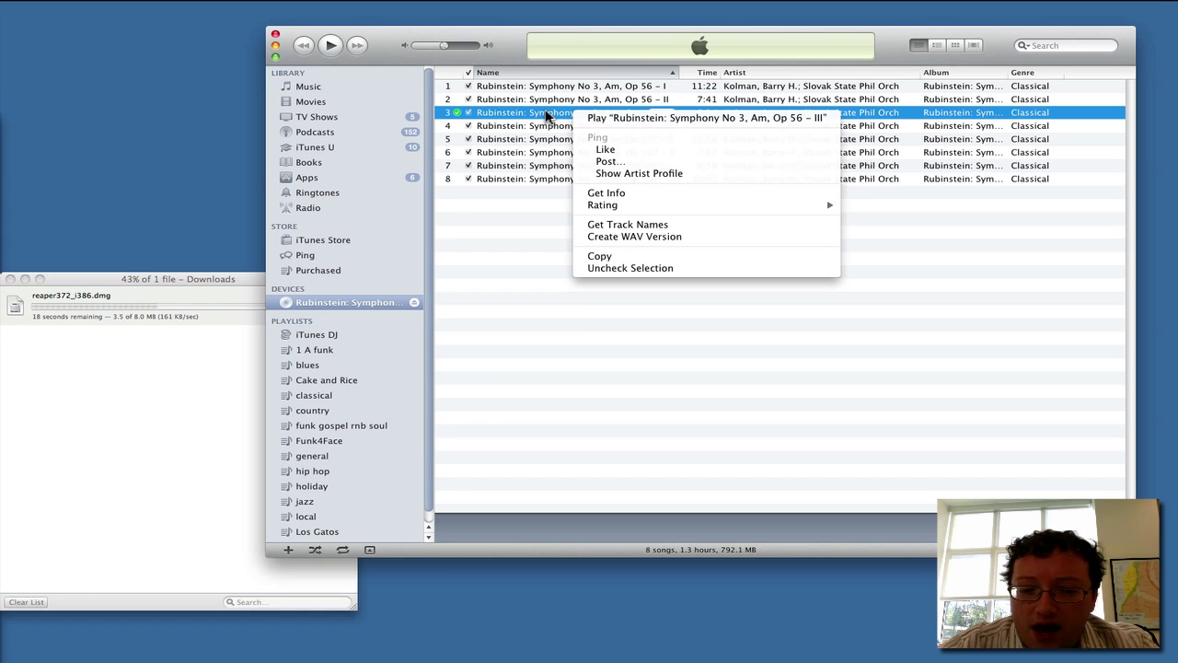
click(546, 114)
click(600, 299)
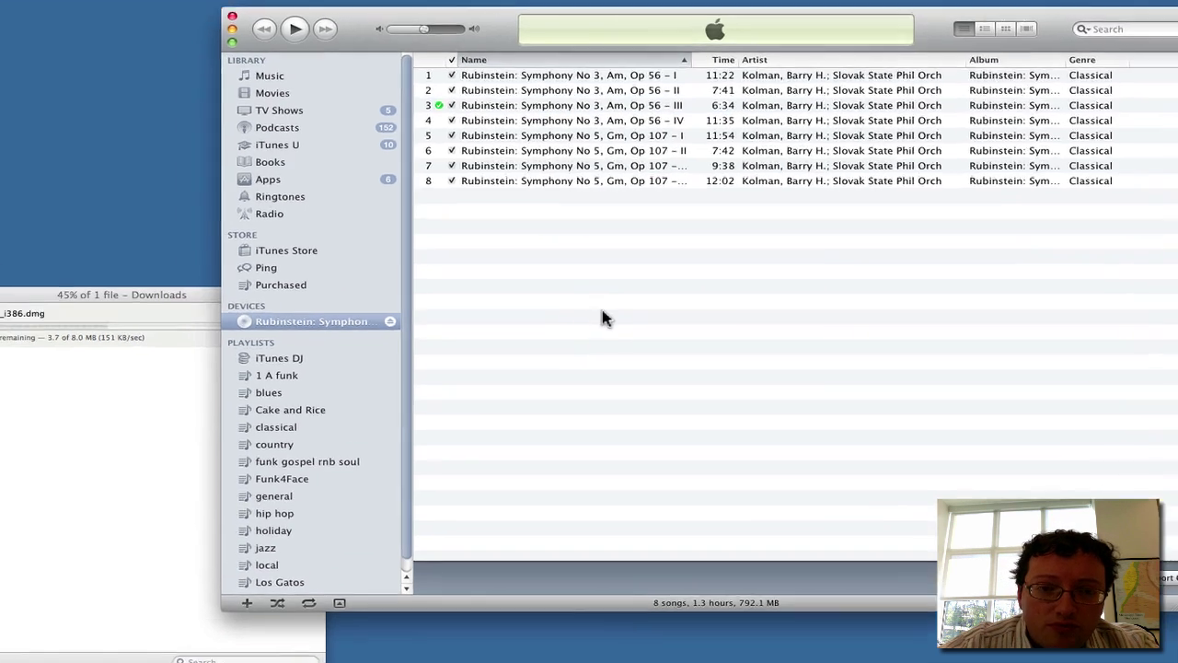
Step: Check the iTunes Media folder location in the advanced preferences, then close them without changes
key(super+comma)
drag(592, 9, 648, 11)
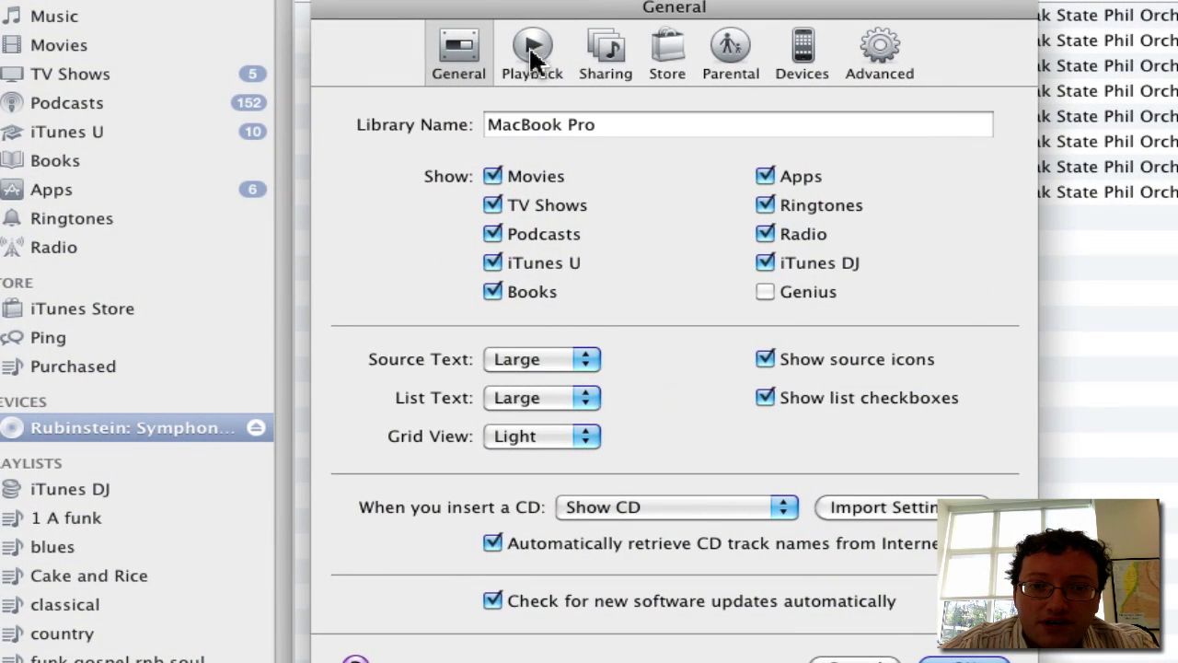
click(885, 52)
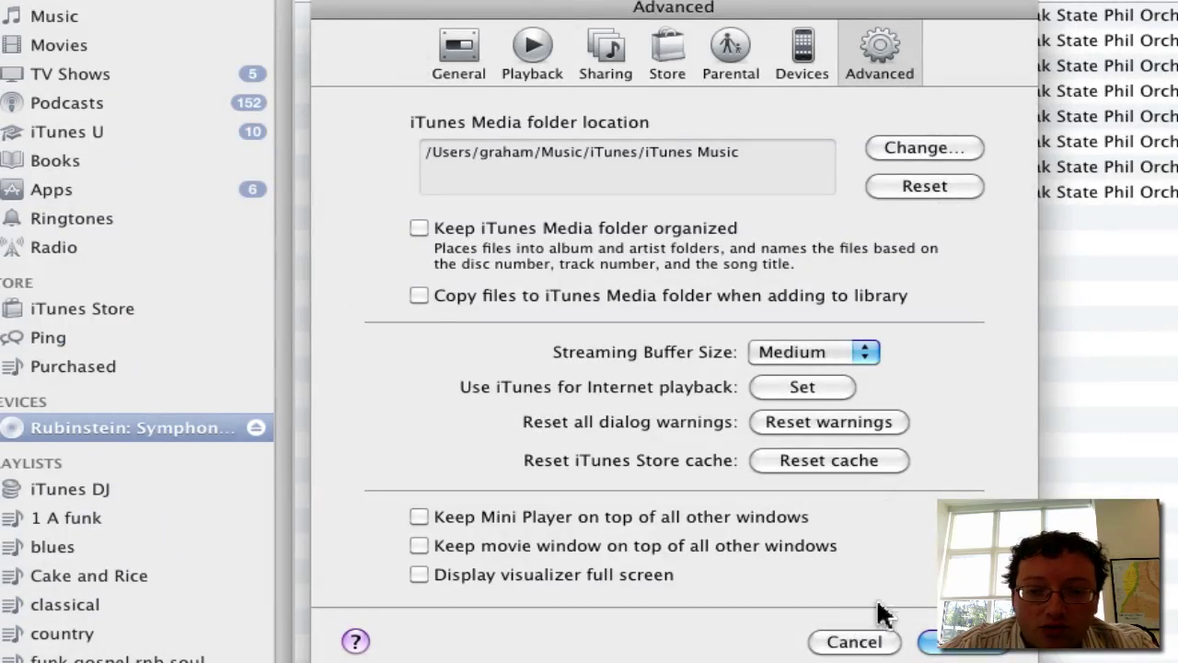
click(870, 641)
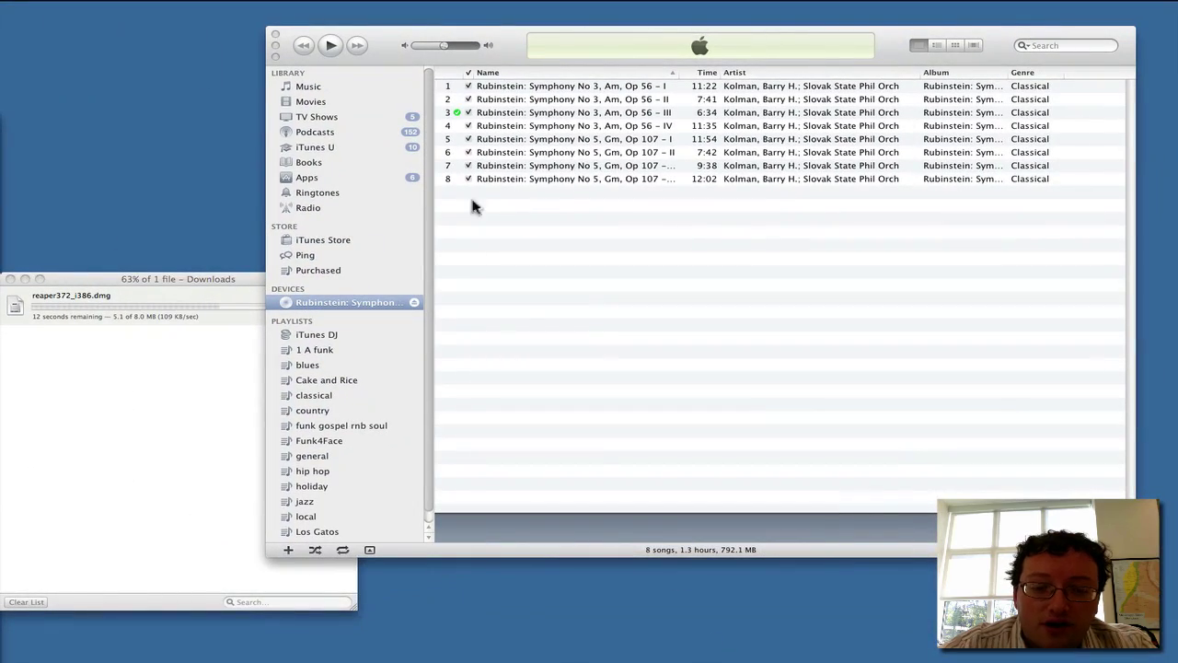
Step: Switch to Finder and browse from Macintosh HD through Users, the home folder, Music and iTunes to the iTunes Music folder
drag(0, 153, 400, 75)
click(204, 120)
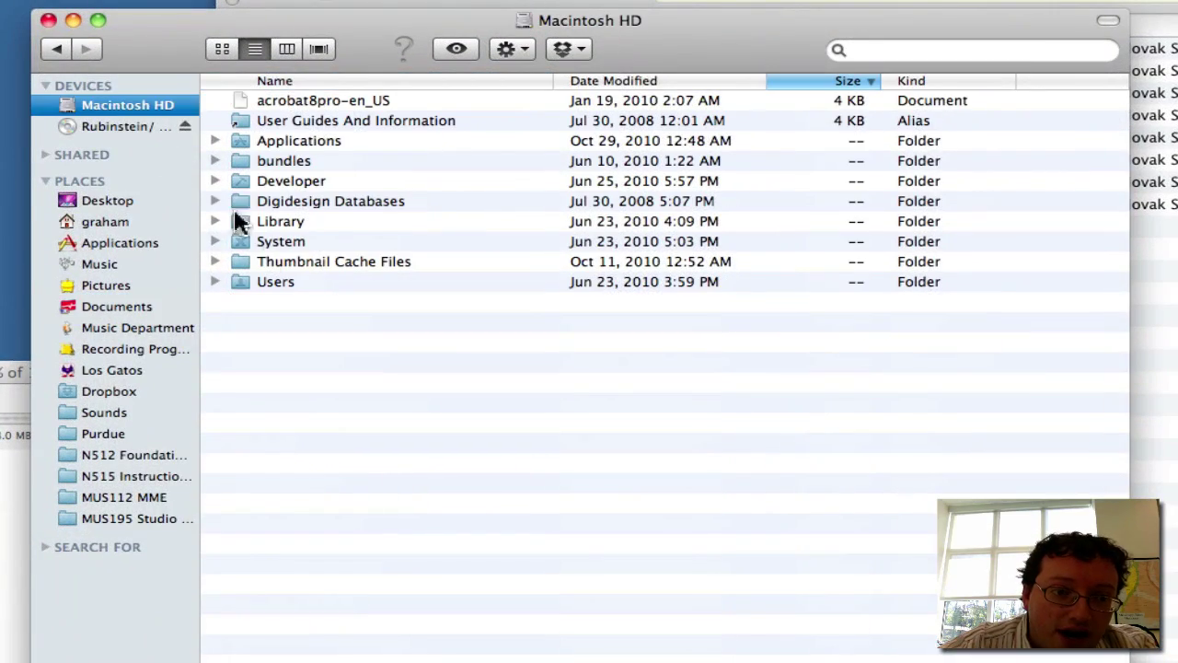
double_click(245, 283)
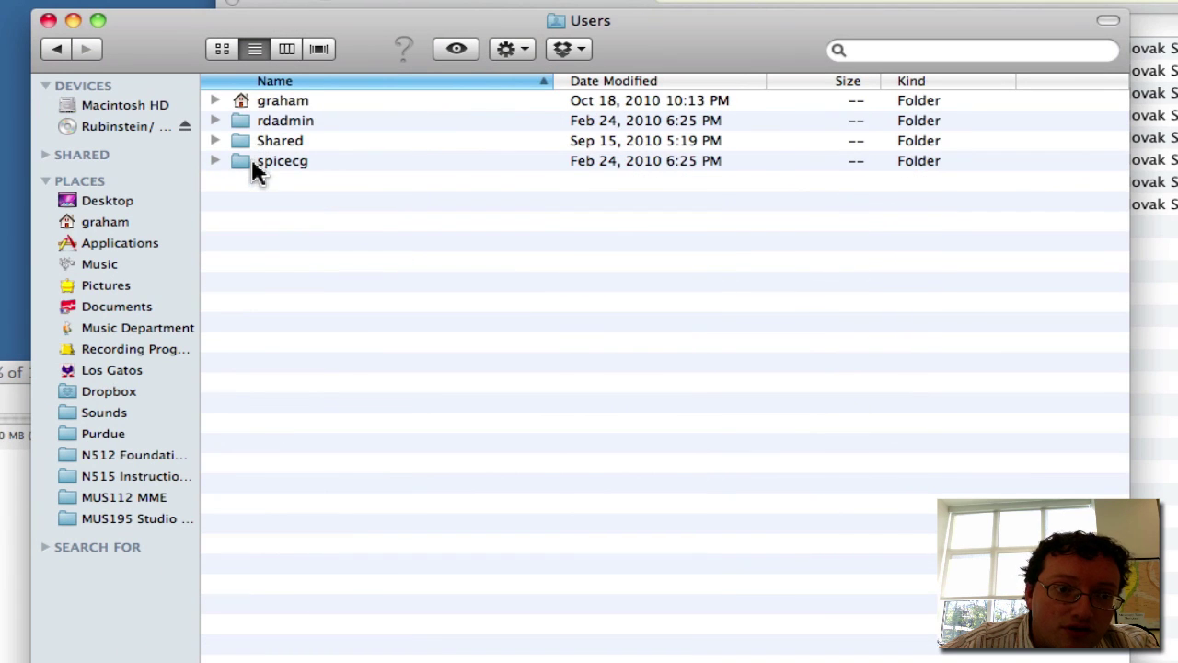
double_click(241, 99)
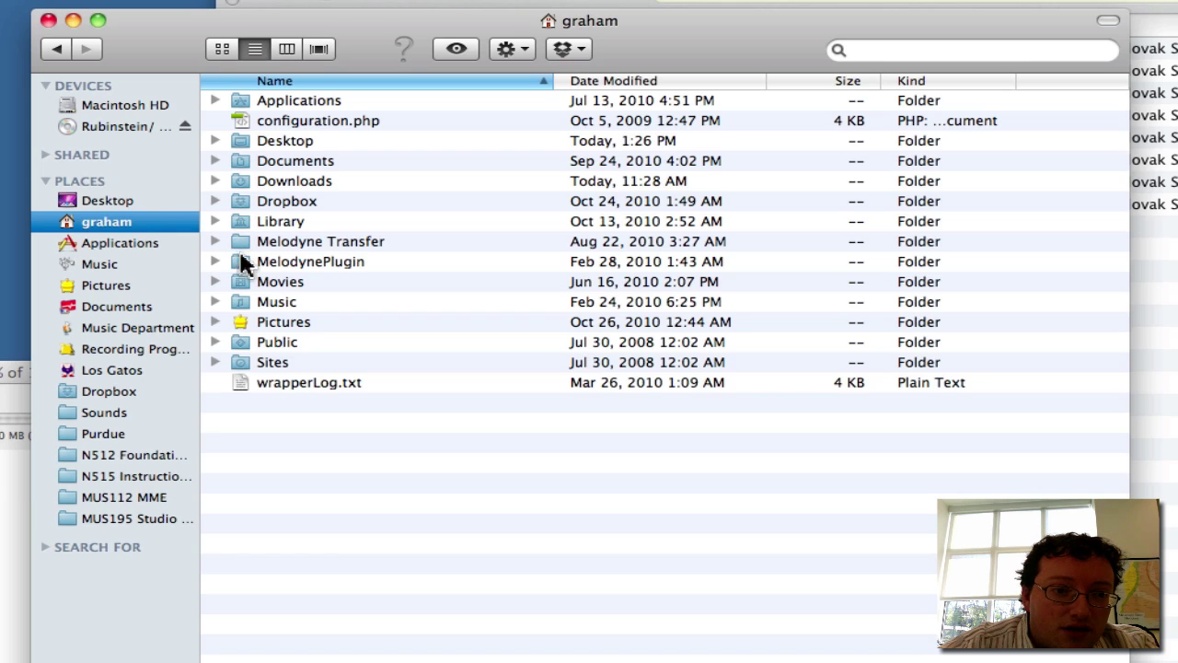
double_click(245, 306)
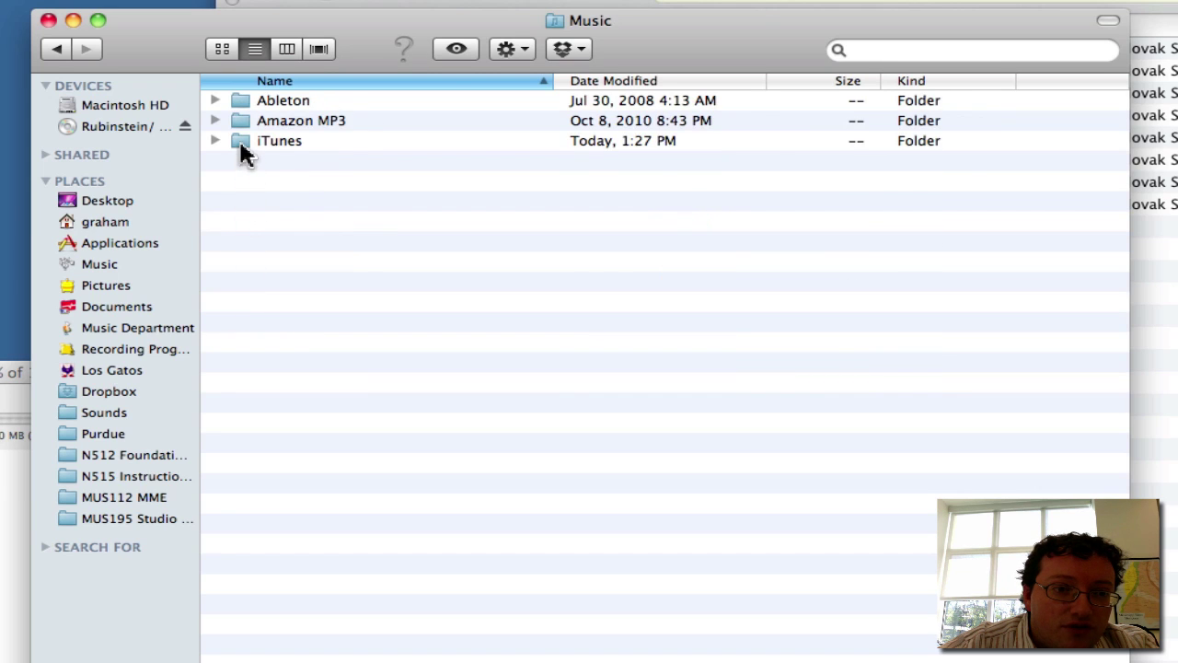
click(241, 146)
double_click(241, 144)
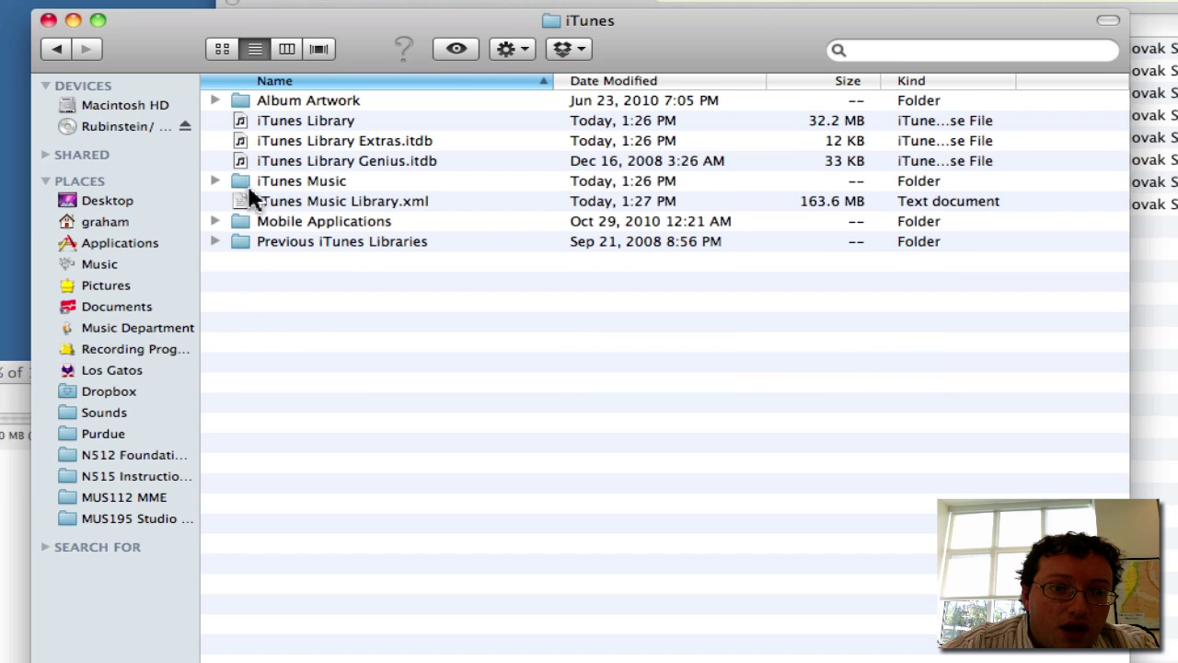
double_click(245, 182)
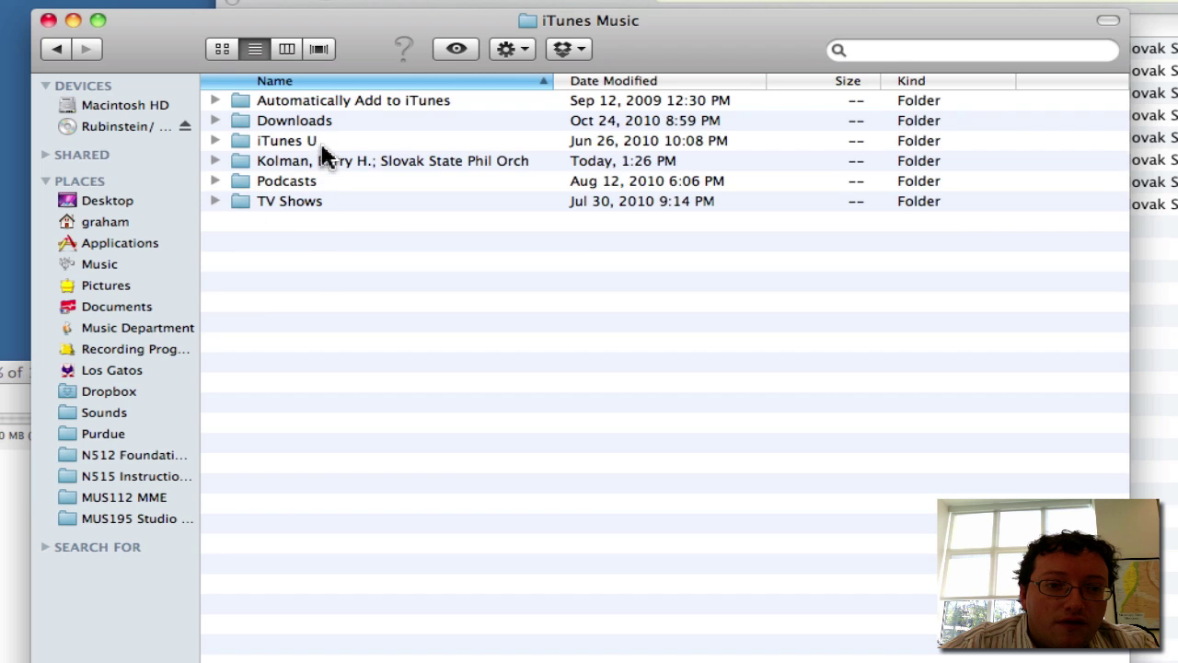
Step: Move the imported CD's artist folder from iTunes Music to the desktop and close the Finder window
click(329, 162)
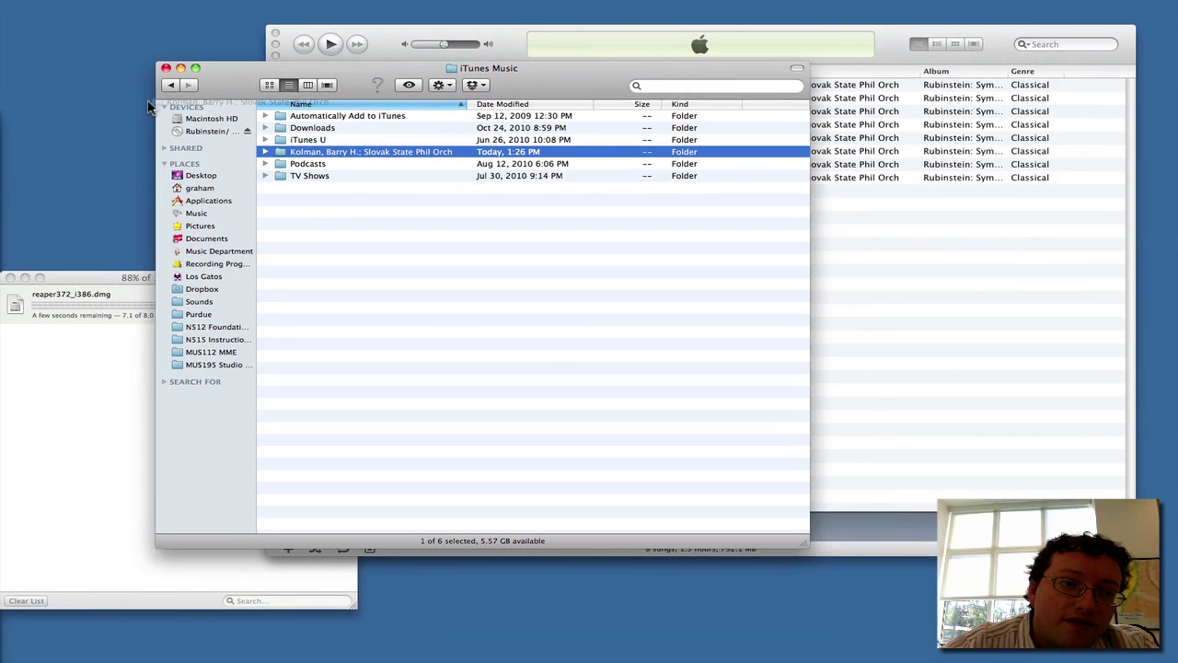
drag(265, 162, 65, 87)
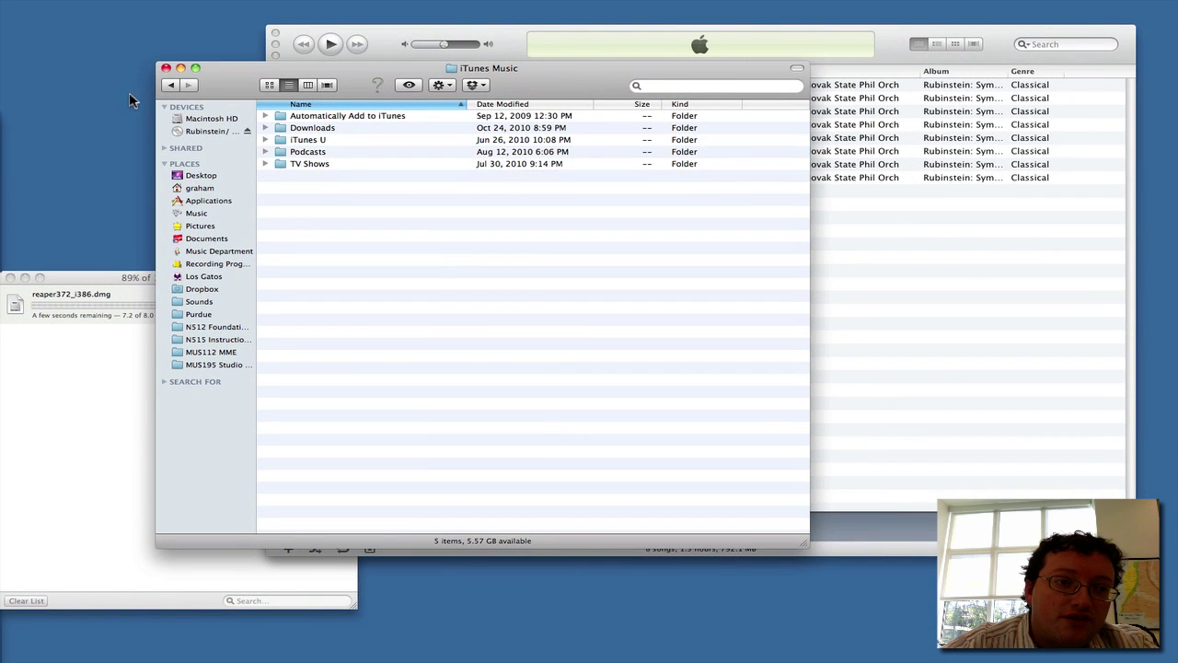
click(166, 68)
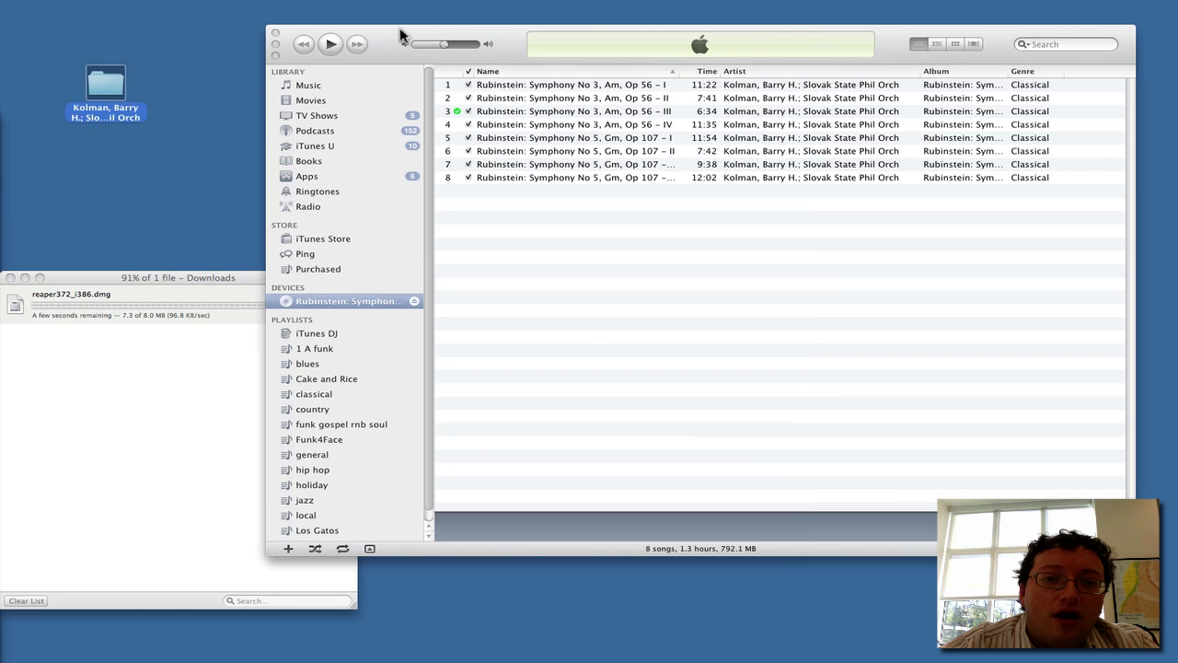
drag(399, 35, 353, 30)
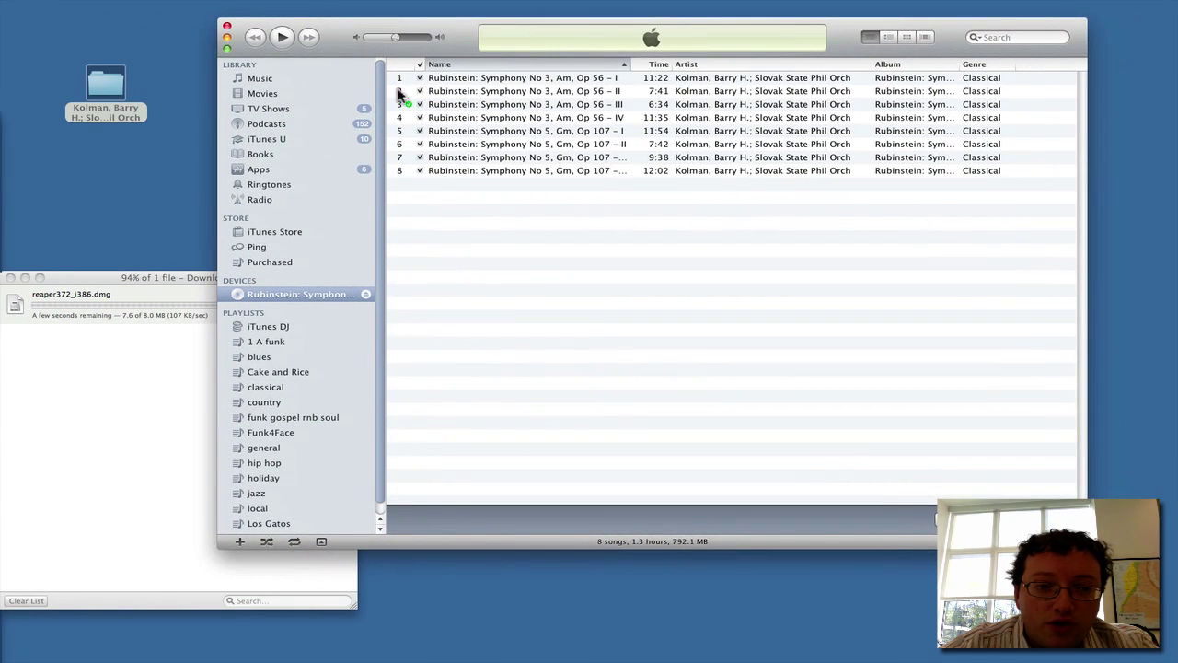
Step: Eject the Rubinstein CD and quit iTunes
click(364, 296)
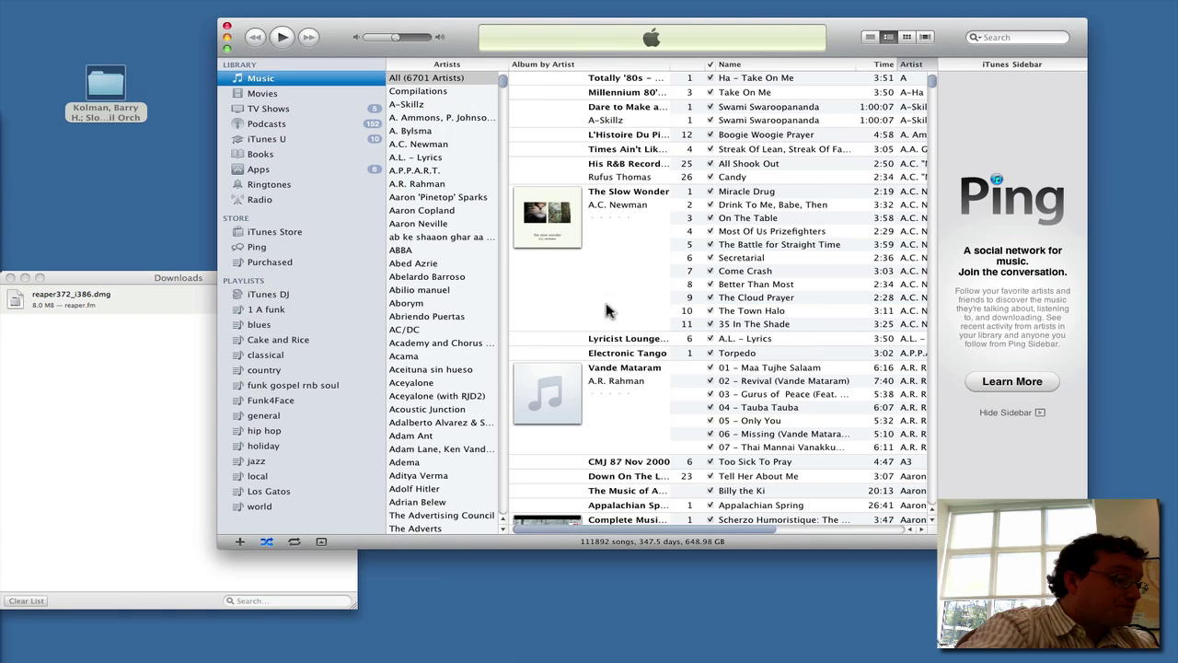
key(super+q)
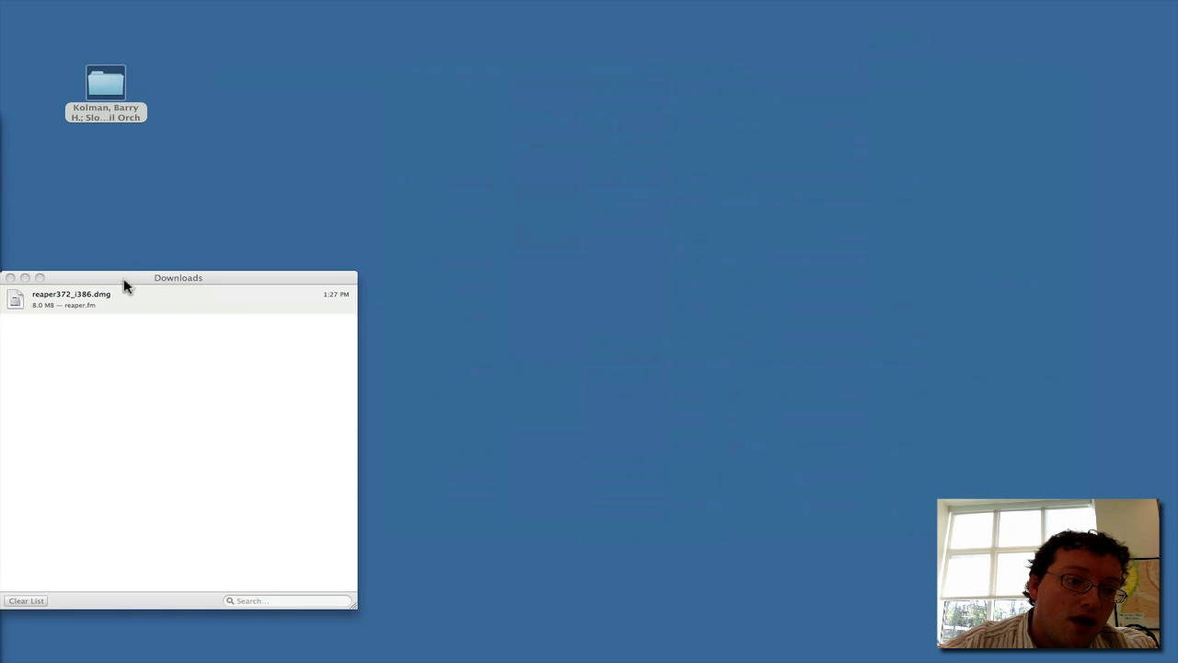
Step: Place reaper372_i386.dmg from the Downloads window on the desktop, clear the download list and close that window
drag(124, 285, 241, 266)
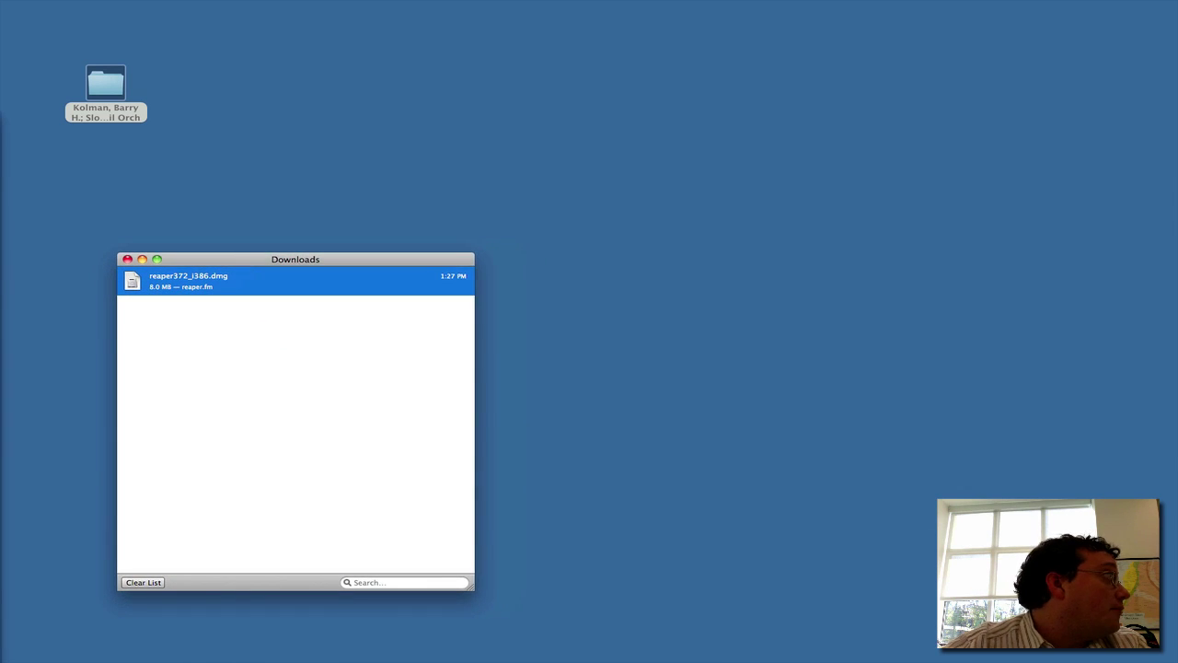
key(super+Tab)
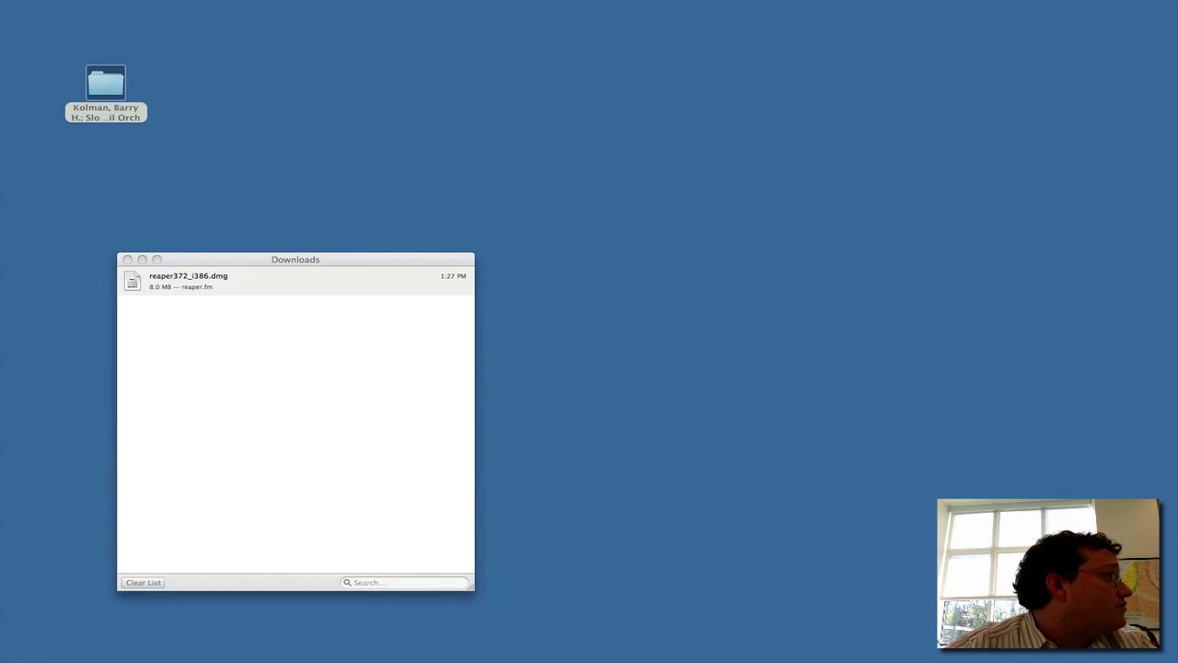
drag(133, 281, 626, 213)
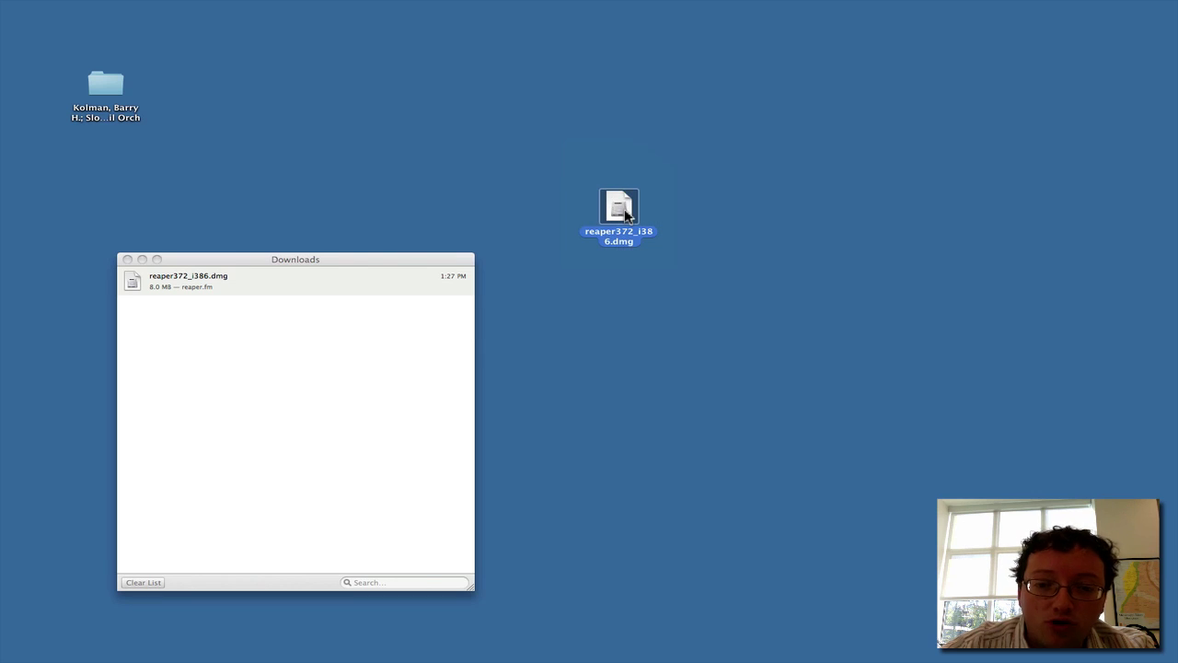
click(307, 263)
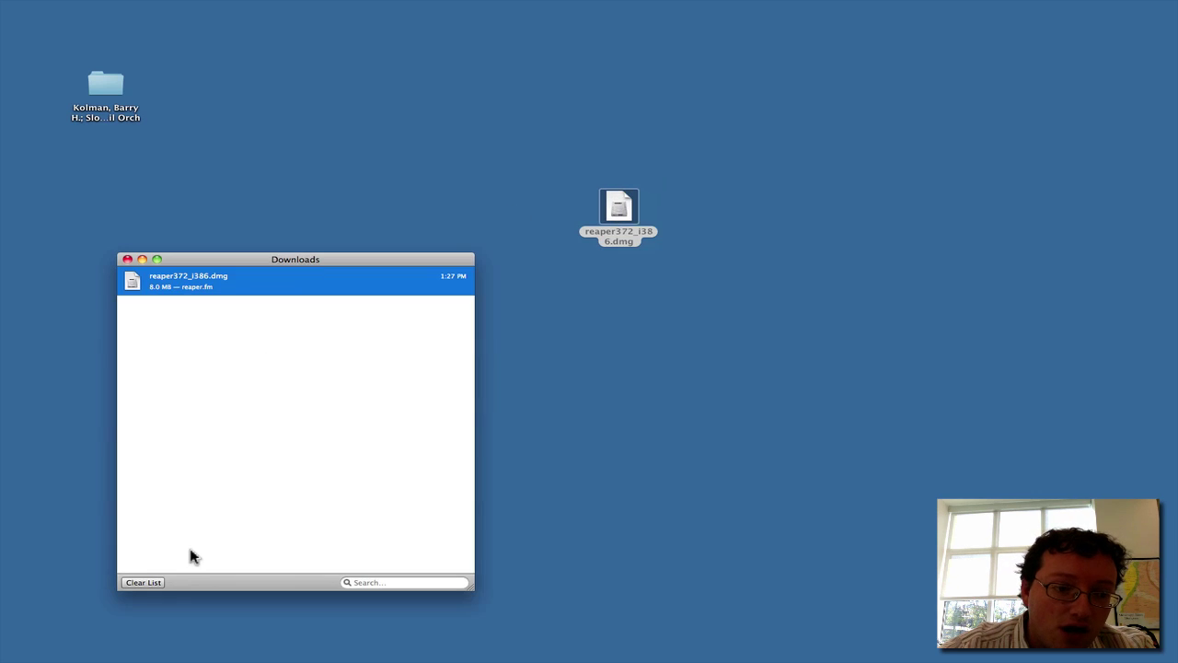
click(156, 585)
click(128, 260)
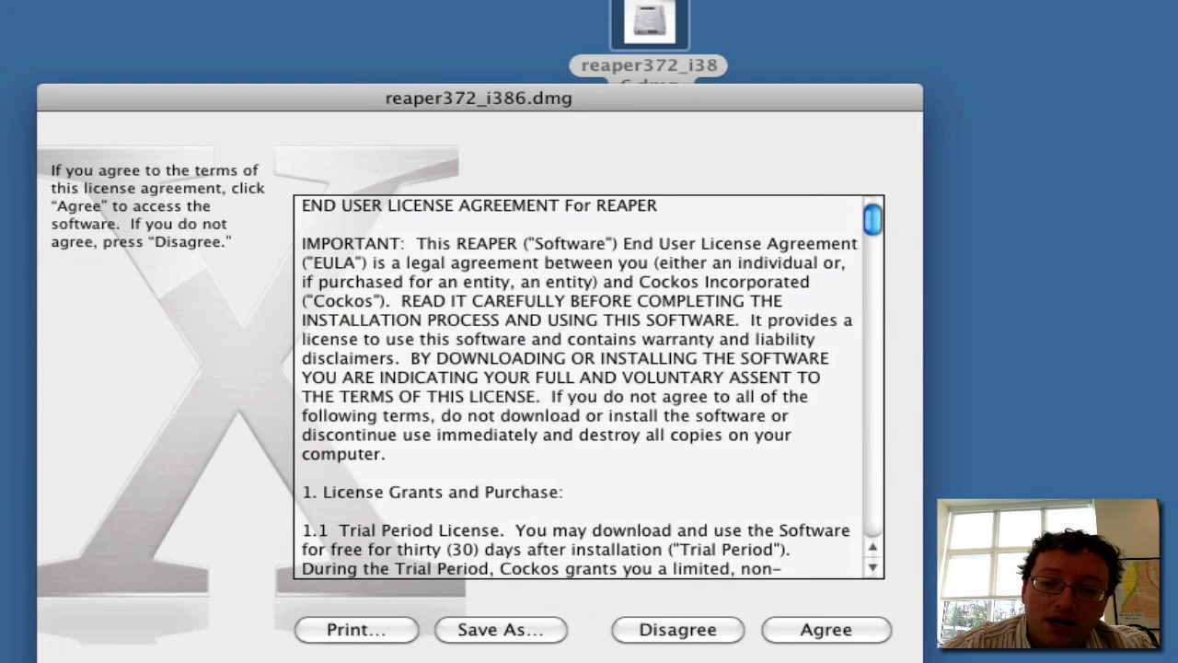
Step: Accept the REAPER license agreement and copy REAPER.app and ReaMote.app to Applications, replacing the existing versions, and close the installer window
click(845, 635)
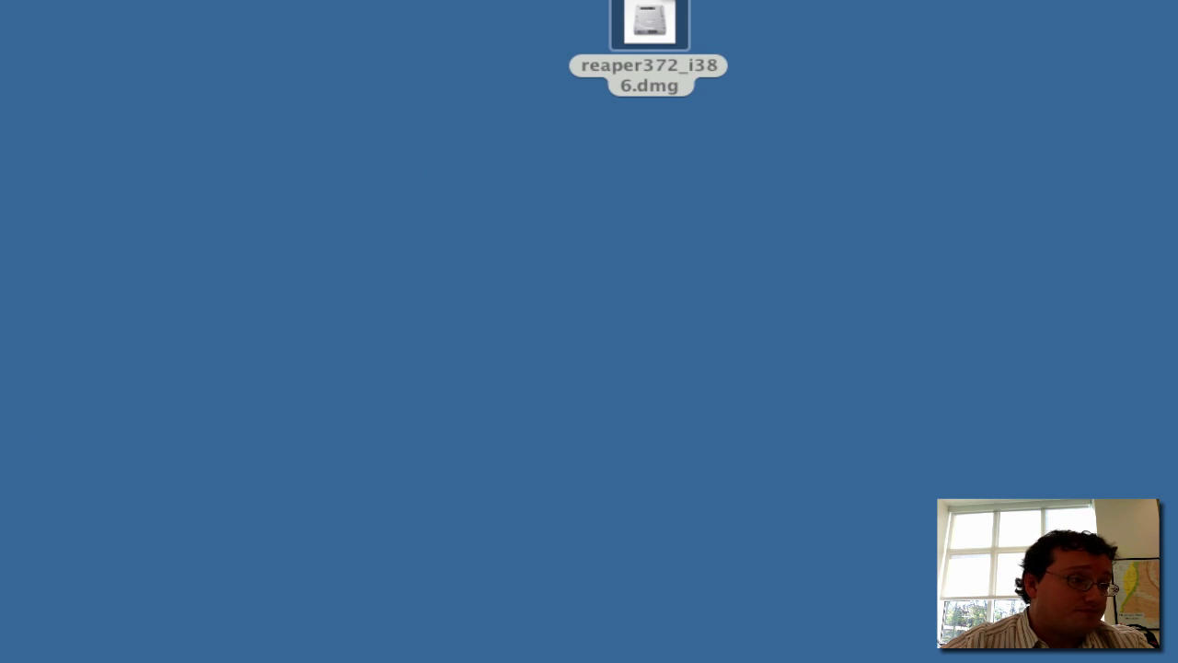
drag(5, 644, 644, 163)
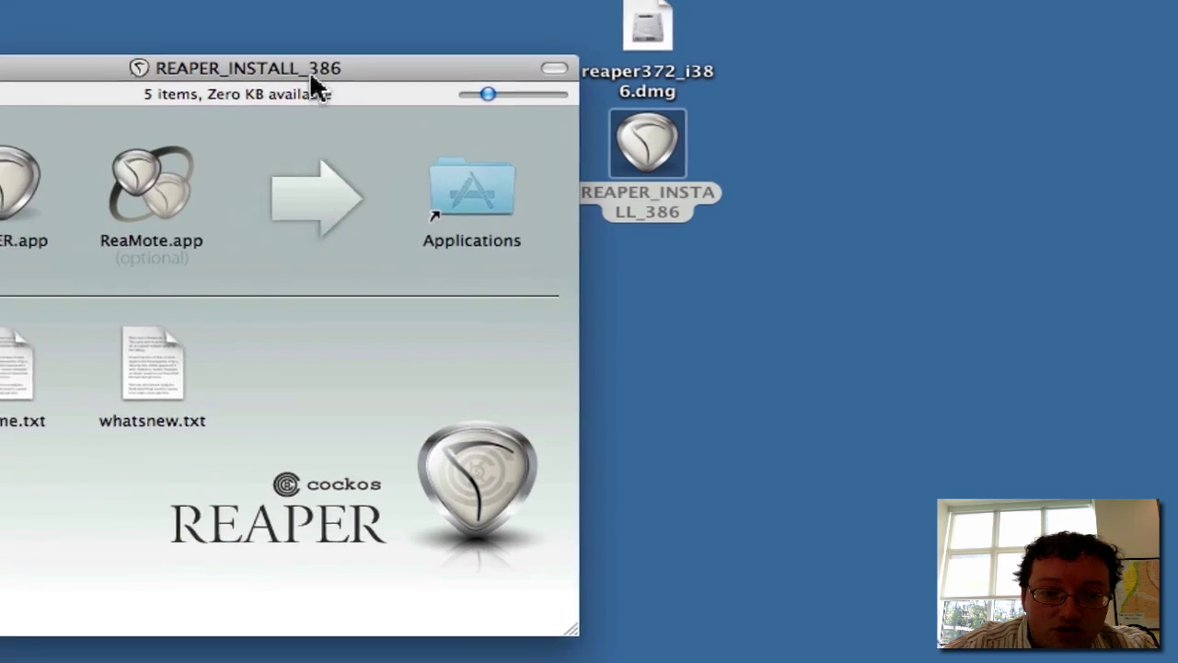
drag(47, 163, 504, 210)
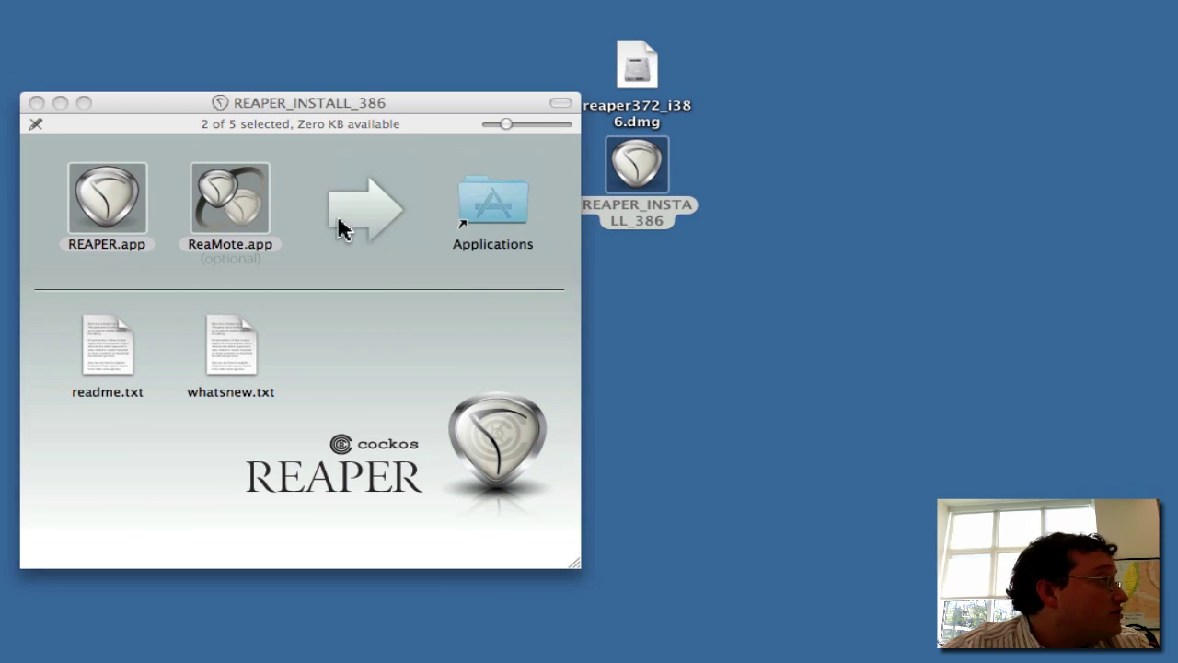
drag(439, 427, 975, 259)
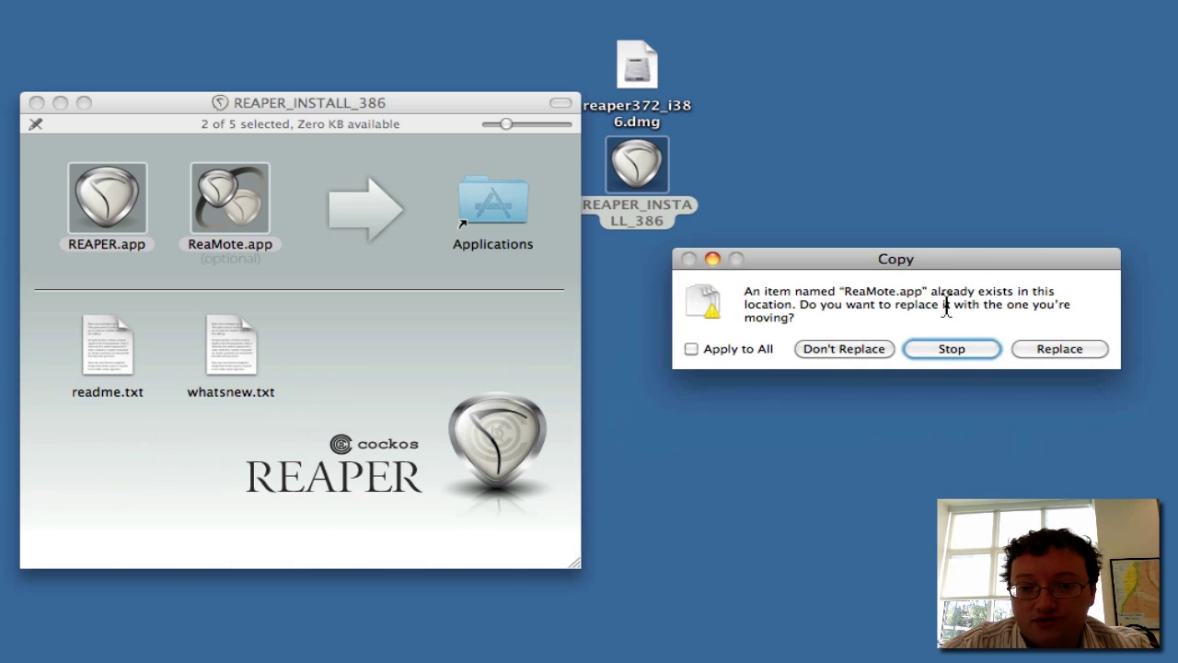
click(1061, 349)
click(1061, 349)
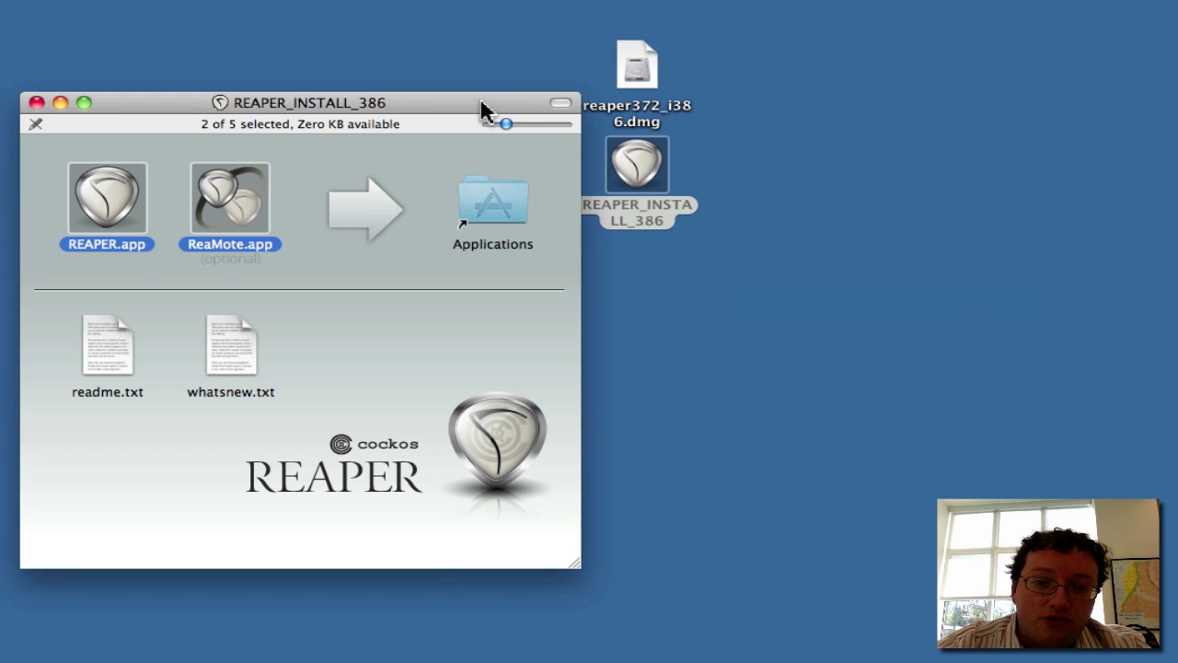
drag(484, 110, 501, 2)
click(381, 285)
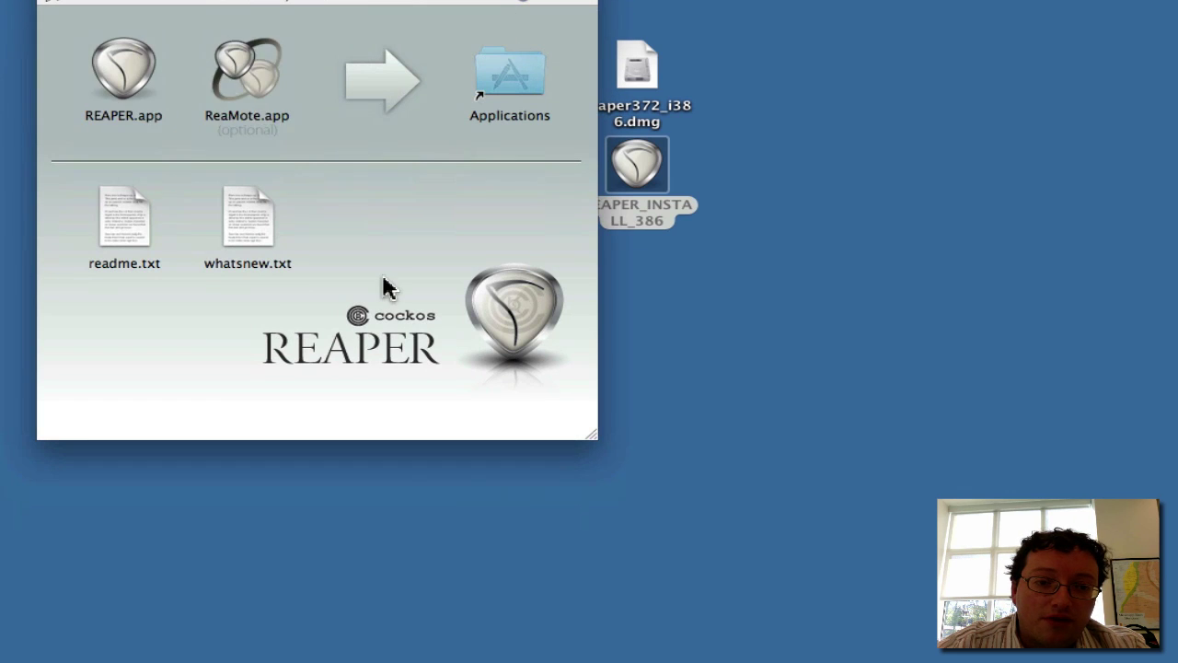
key(super+w)
Step: Locate REAPER.app in the Applications folder in a new Finder window, and close the window
click(361, 316)
key(super+n)
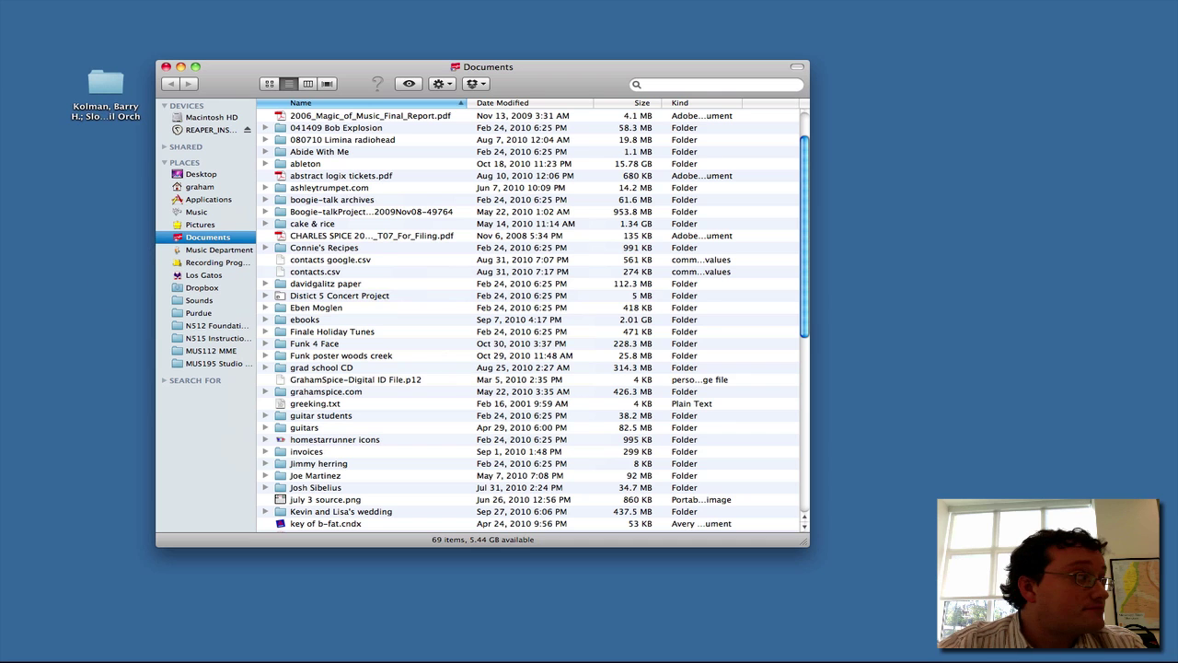
click(217, 200)
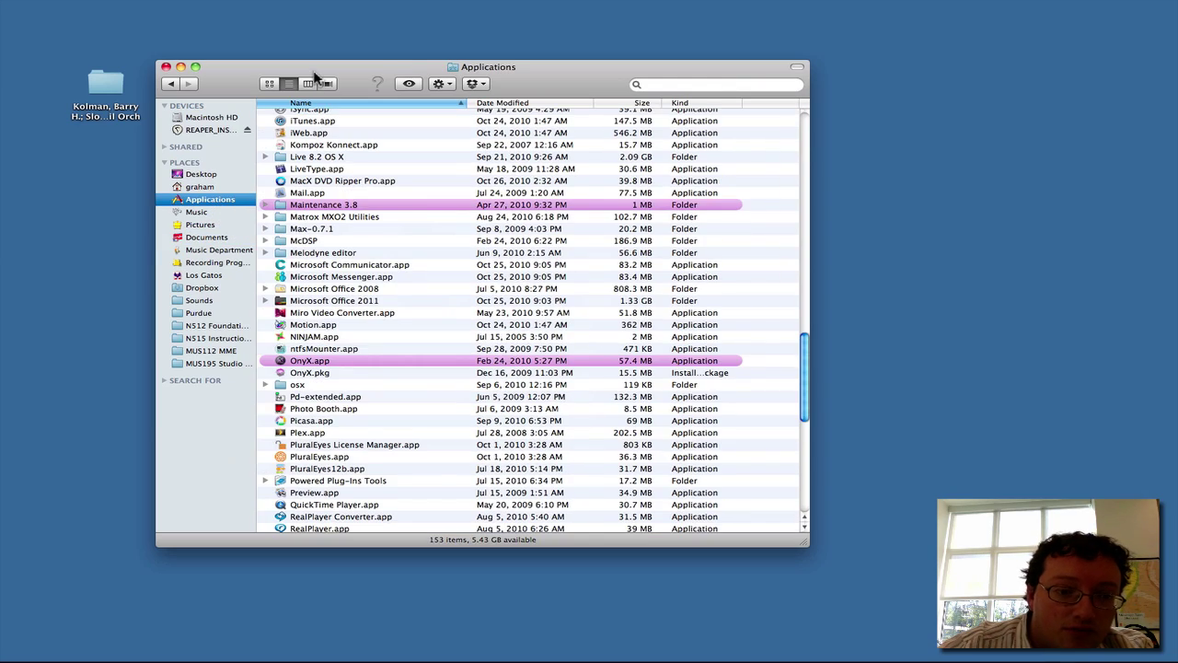
drag(313, 75, 602, 38)
scroll(723, 414, down, 5)
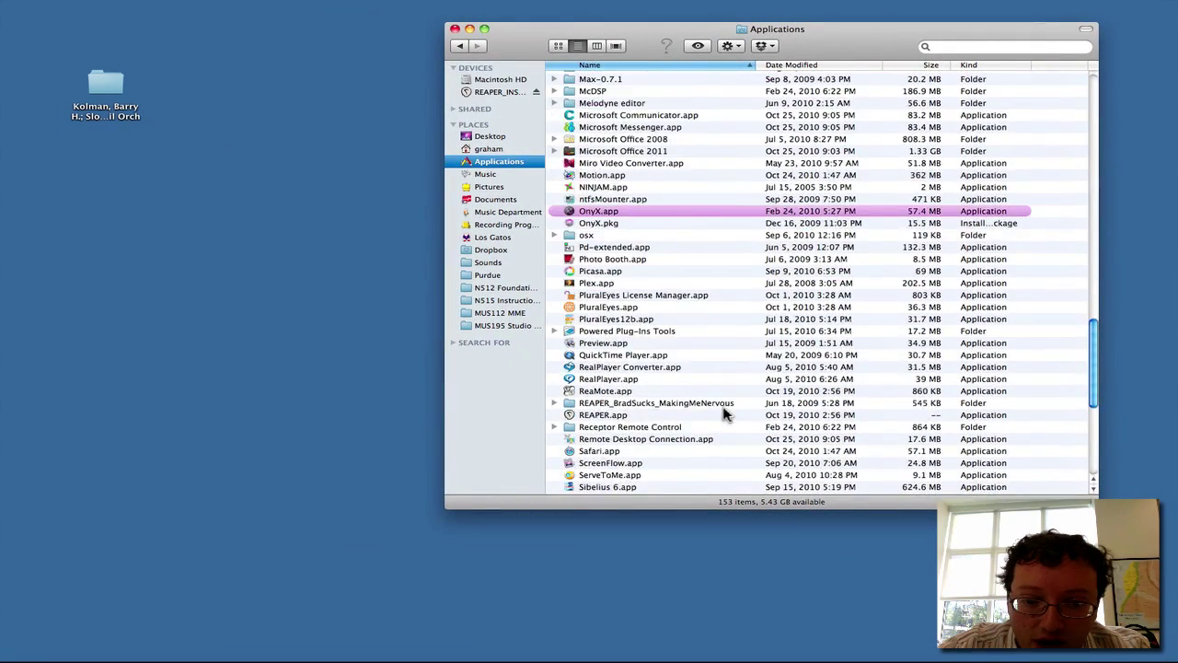
scroll(724, 415, down, 2)
click(614, 363)
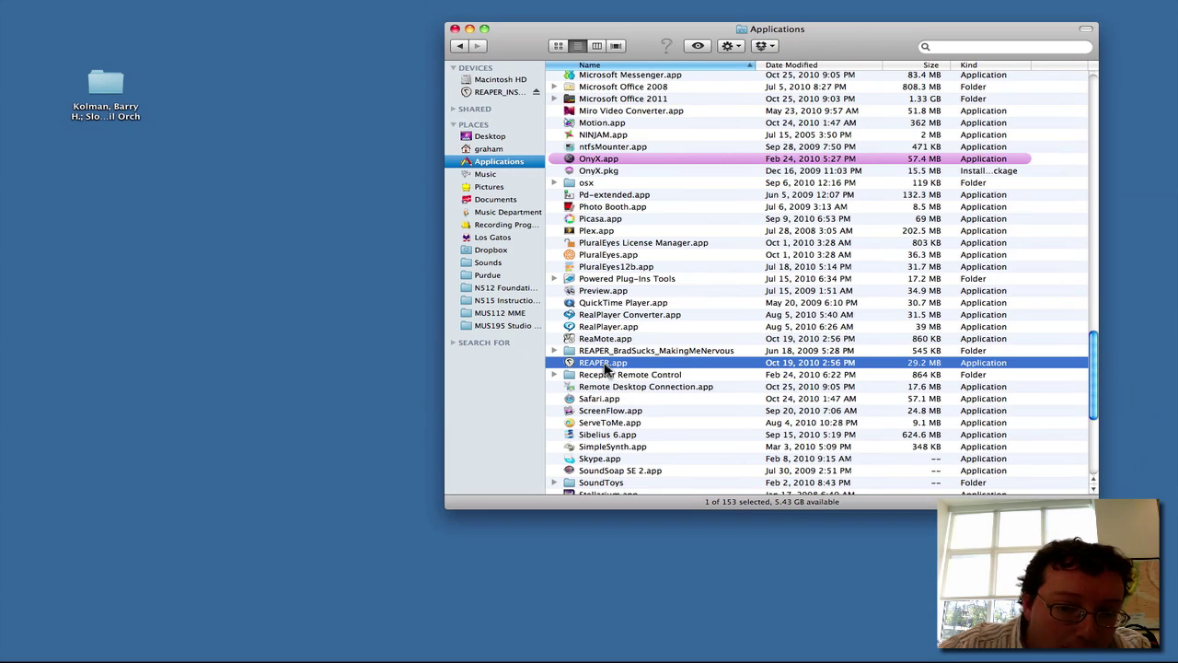
click(456, 31)
Step: Launch REAPER, confirm opening the downloaded application, and close the extra window
click(105, 88)
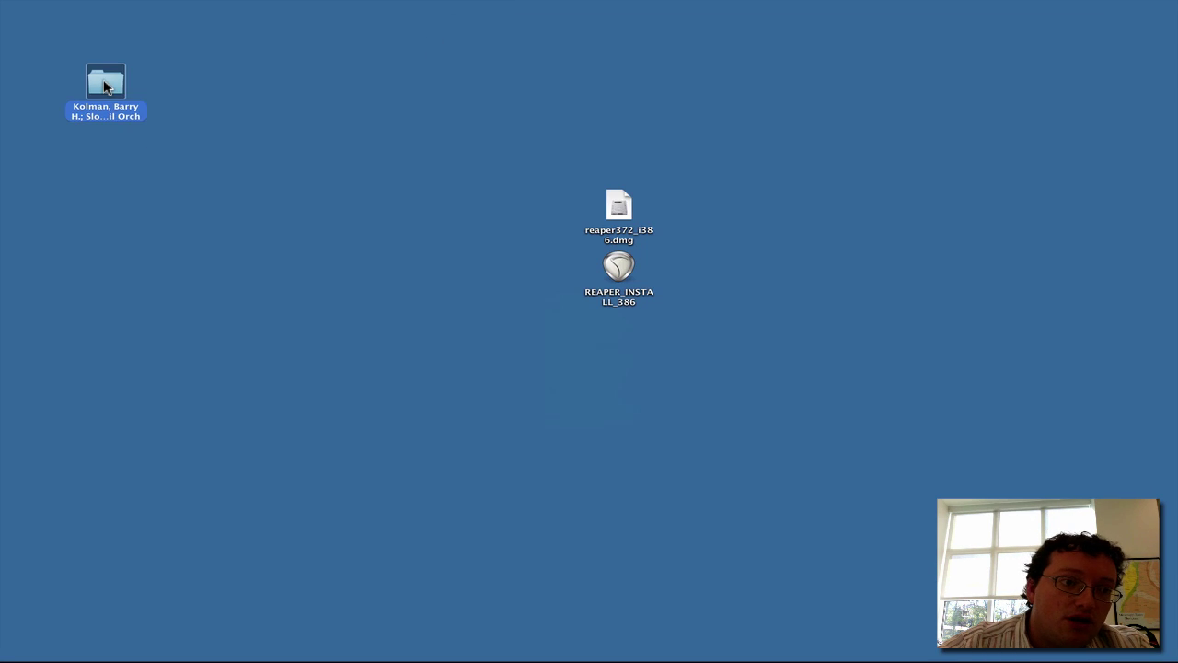
double_click(105, 88)
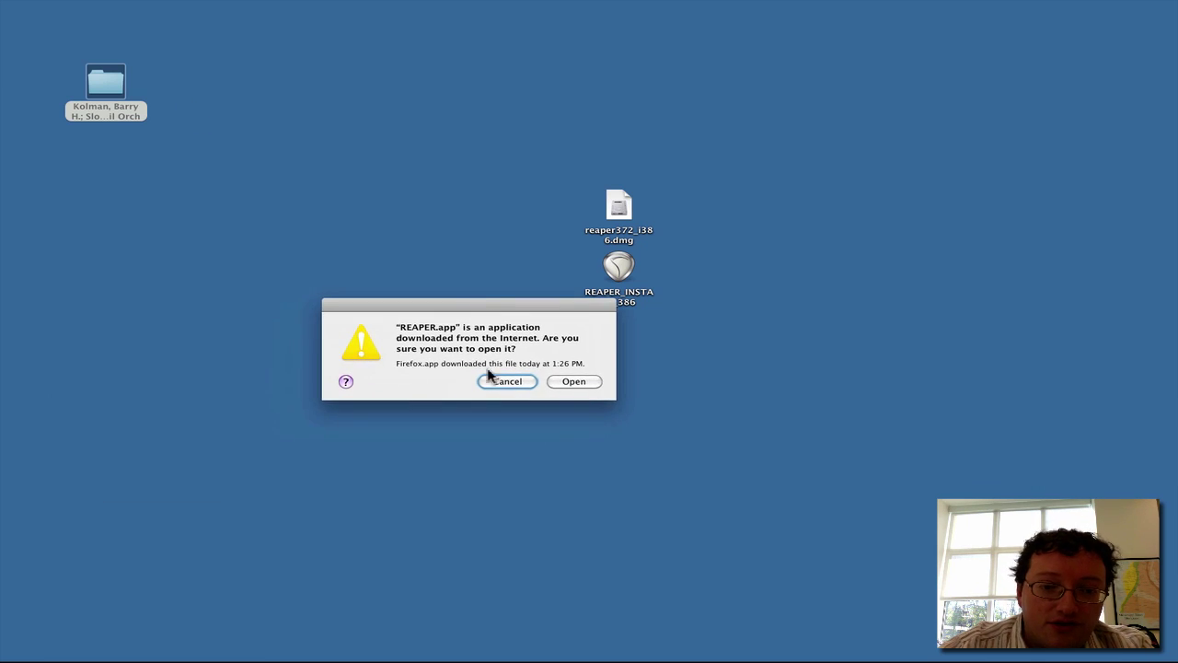
click(575, 381)
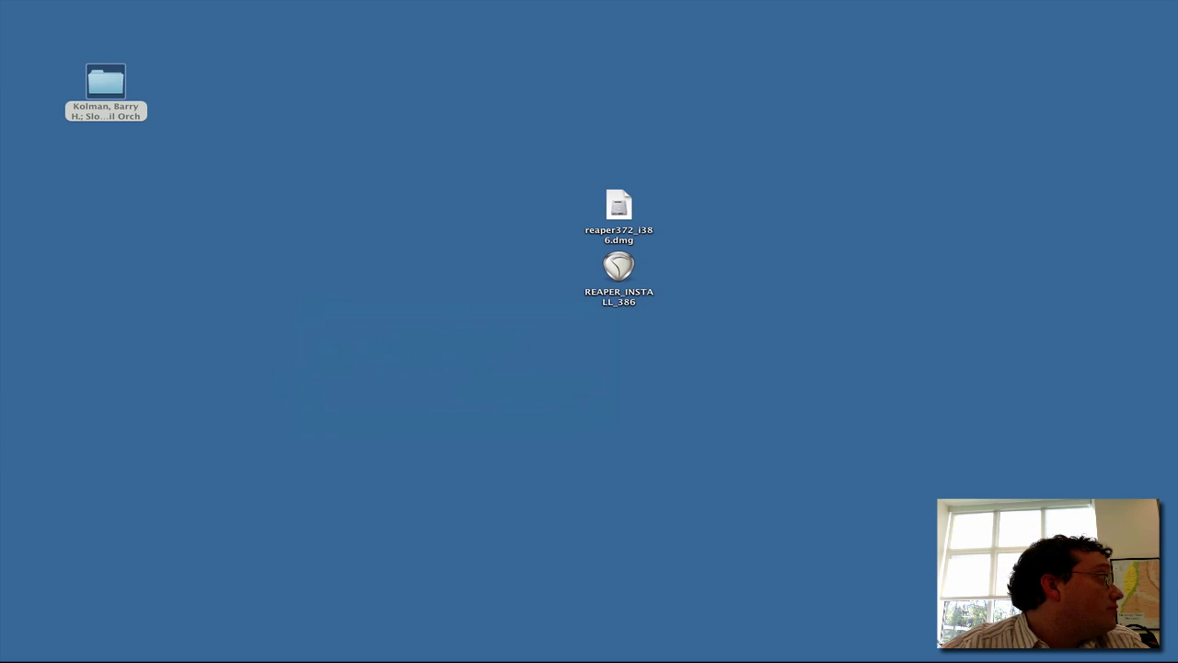
drag(2, 202, 786, 168)
key(super+w)
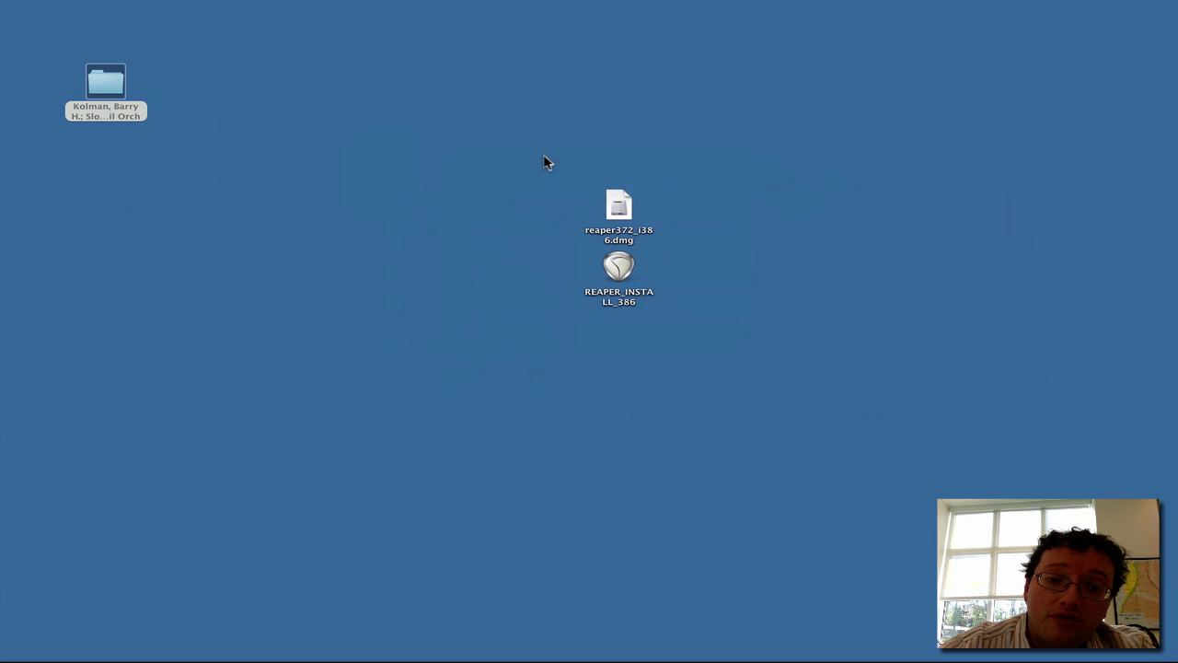
Step: Open the artist folder on the desktop and its Rubinstein_ Symphonies Nos. 3 and 5 subfolder, and select the WAV file
double_click(110, 85)
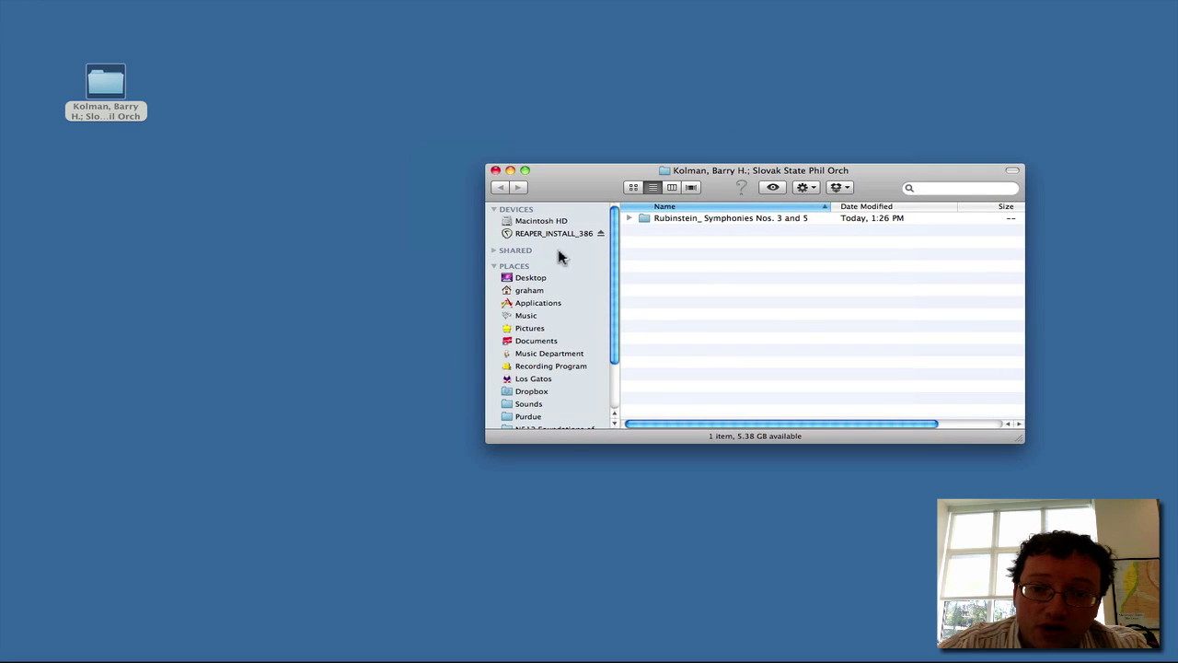
double_click(698, 219)
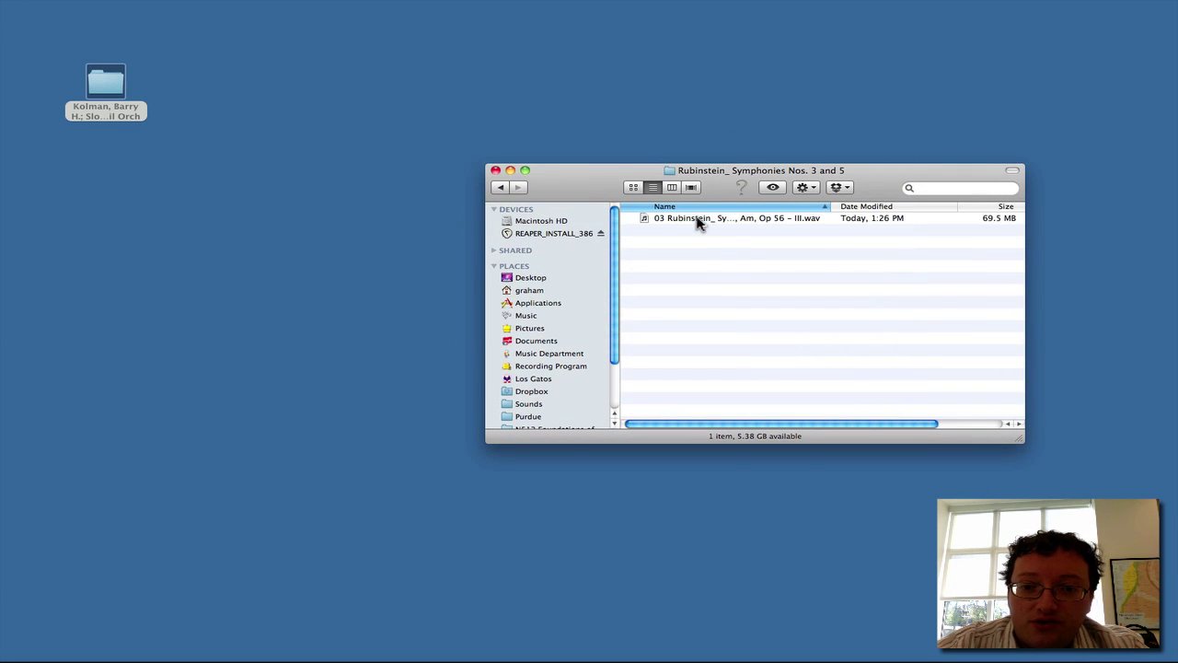
click(778, 221)
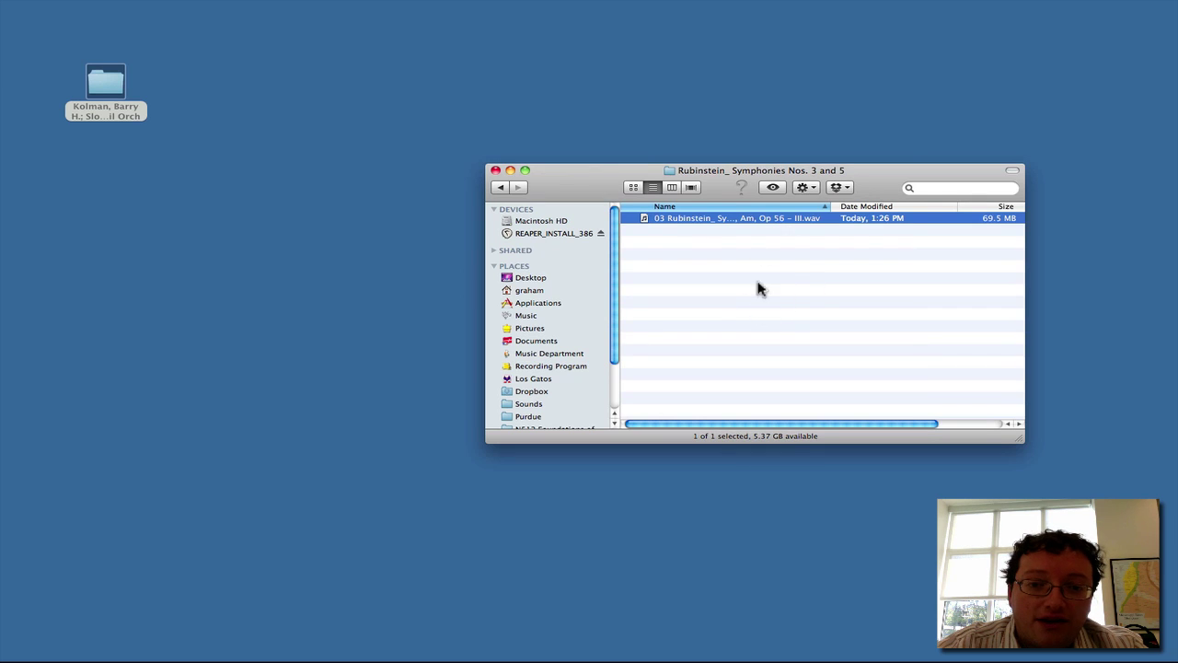
drag(737, 175, 827, 325)
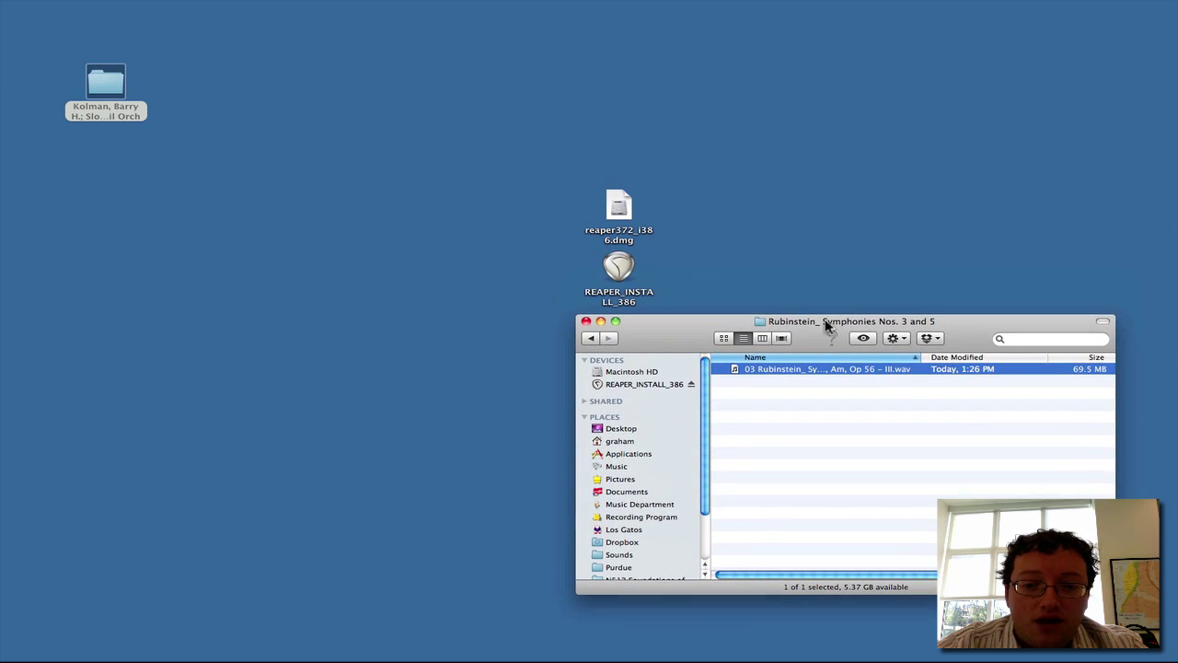
Step: Preview the selected Symphony No 3 third-movement WAV file in Quick Look and close the preview
key(space)
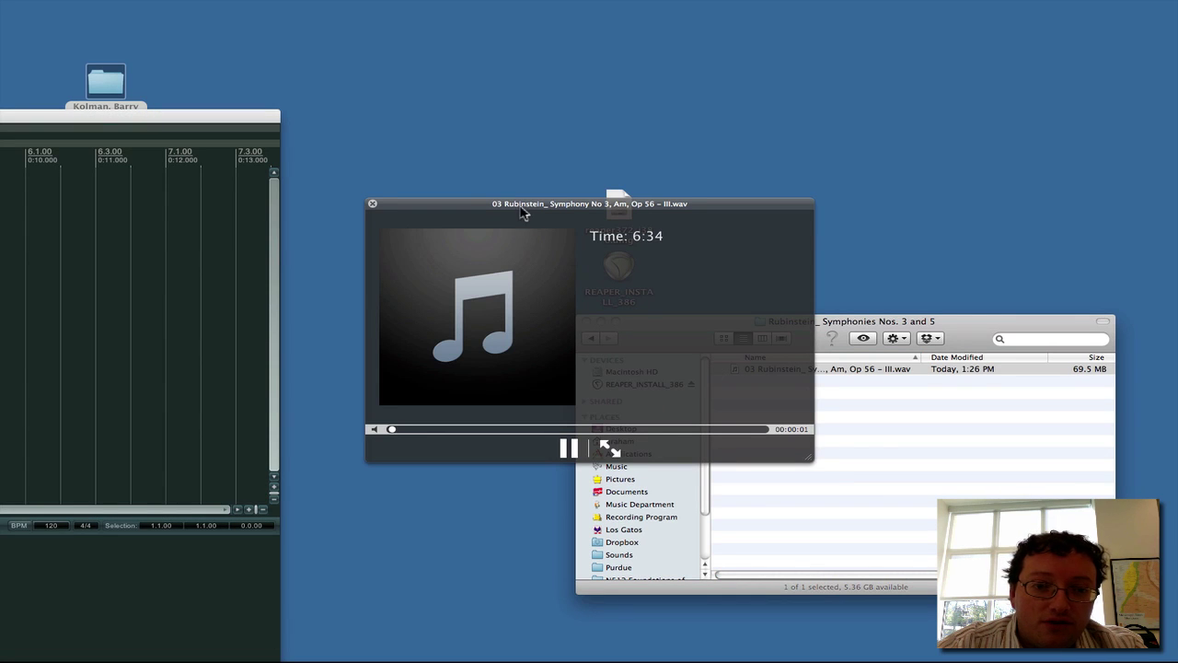
drag(522, 211, 518, 206)
key(space)
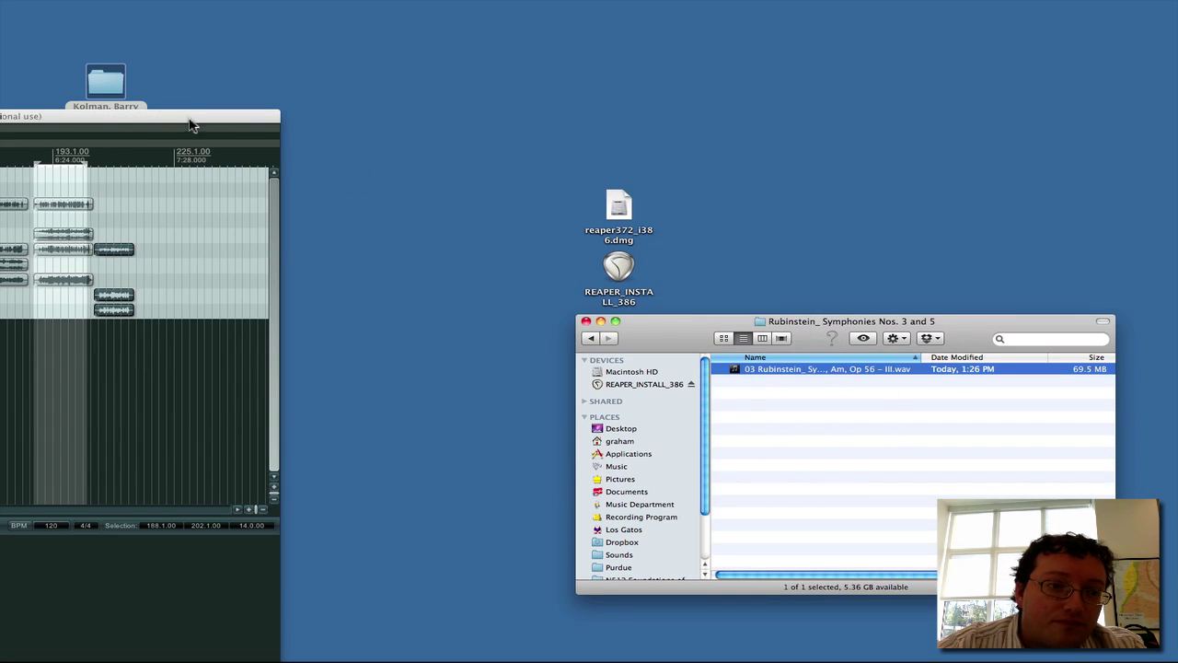
Step: Bring the REAPER window onto the main screen and start a new empty project
drag(193, 120, 1117, 27)
key(super+n)
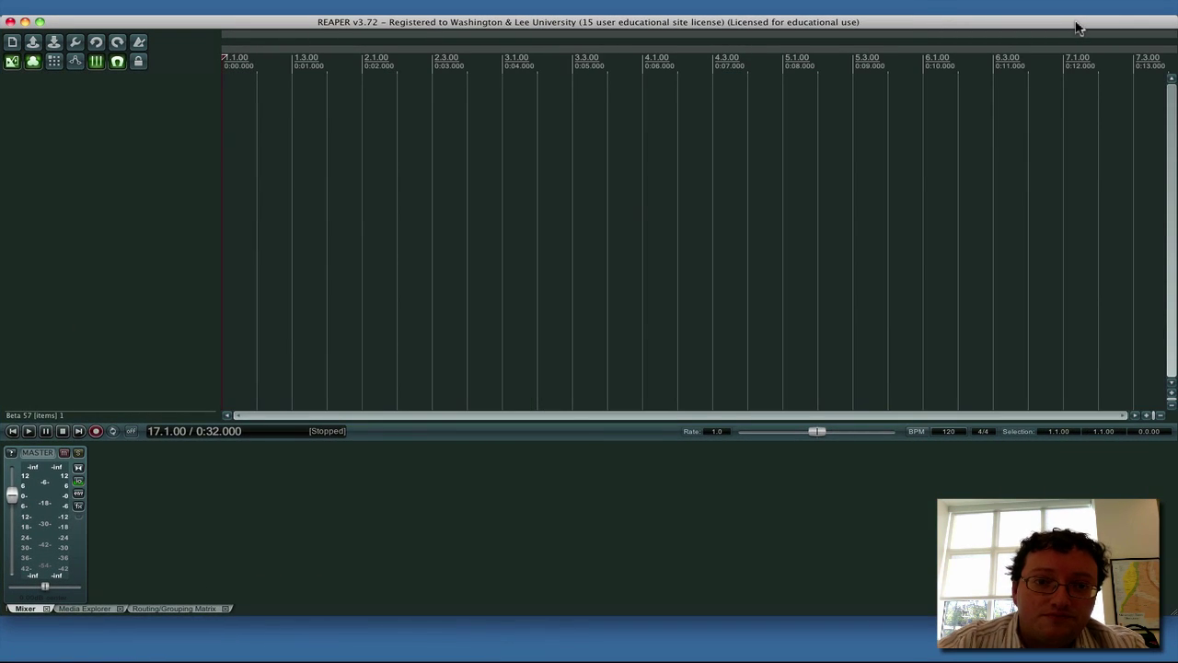
drag(890, 28, 876, 25)
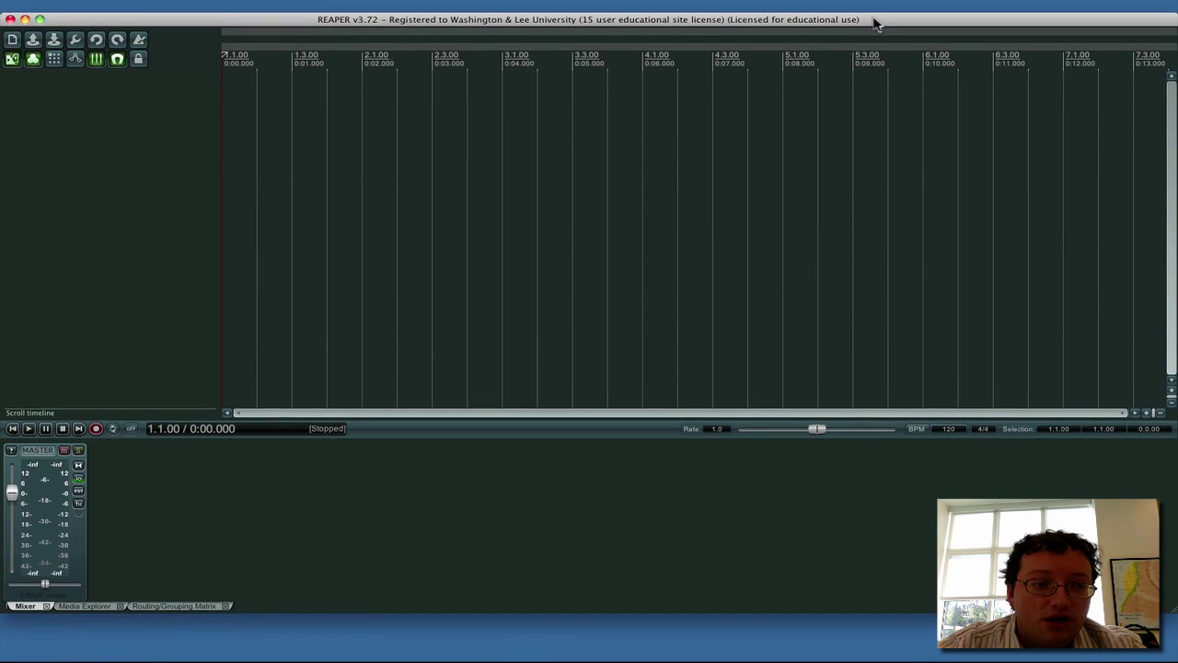
Step: Shrink and arrange the REAPER window beside the Finder window, and add the Rubinstein WAV file as a new track at the timeline start
mouse_move(1141, 659)
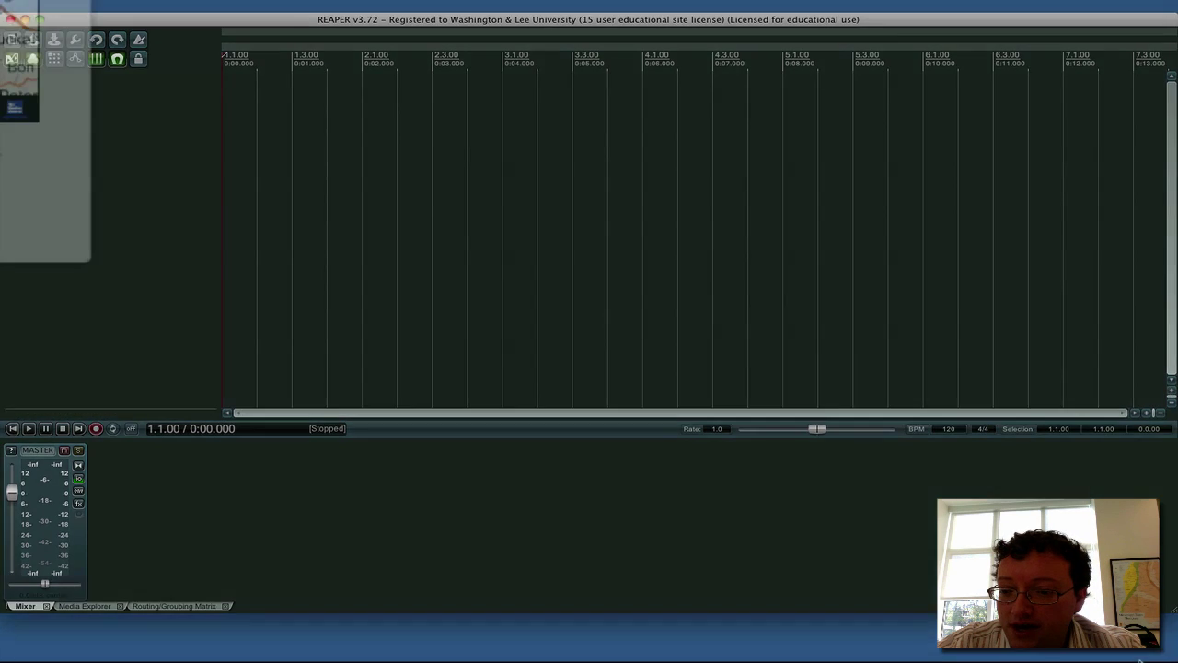
click(908, 342)
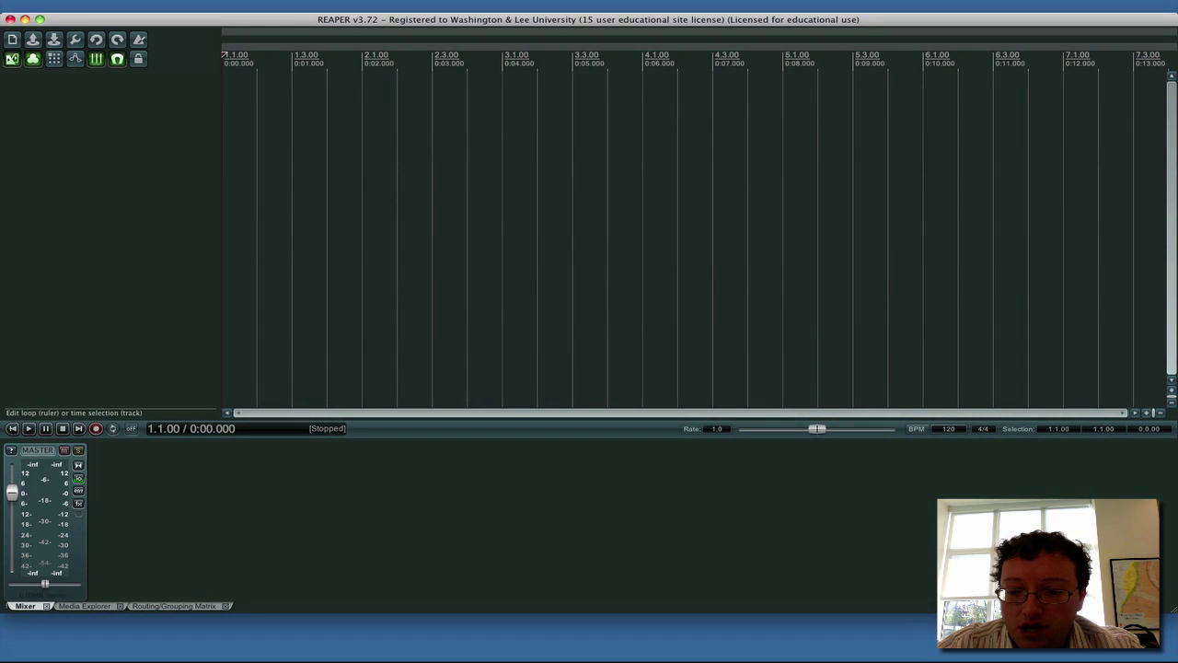
drag(1174, 615, 645, 514)
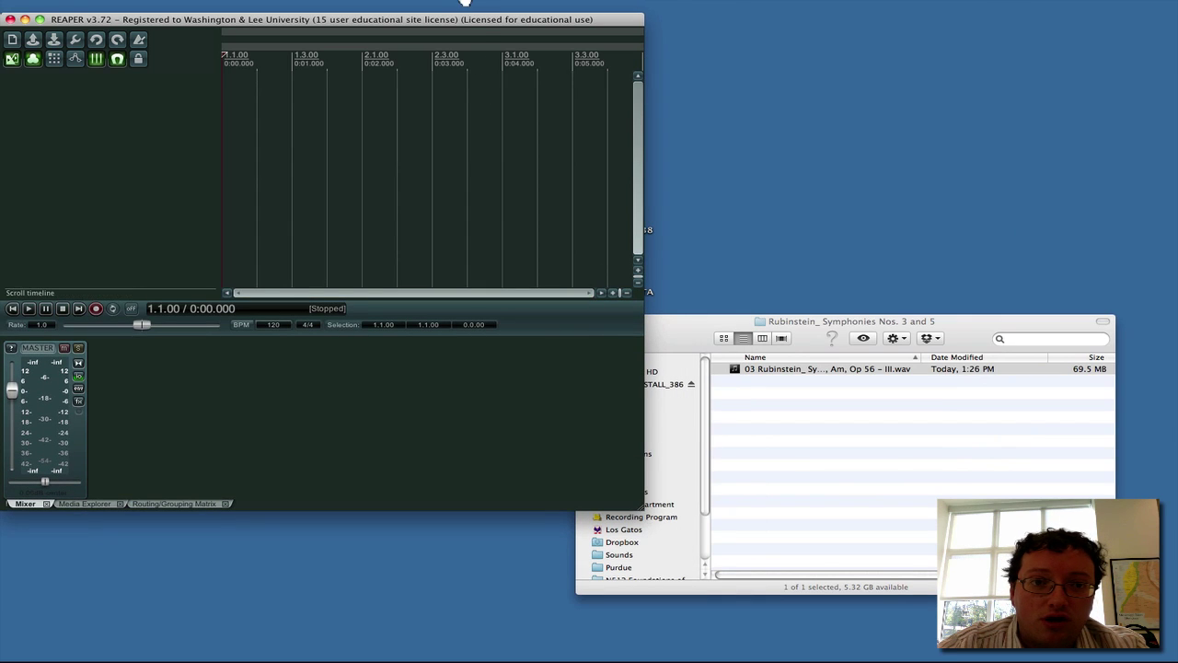
drag(478, 27, 538, 63)
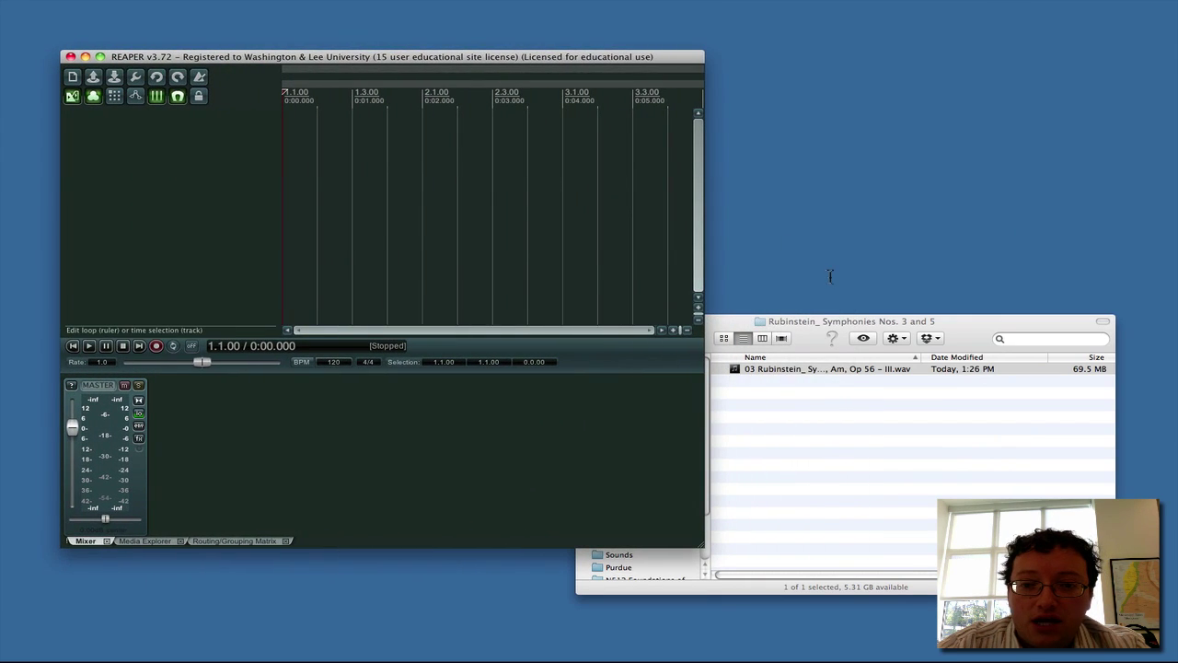
drag(822, 324, 845, 286)
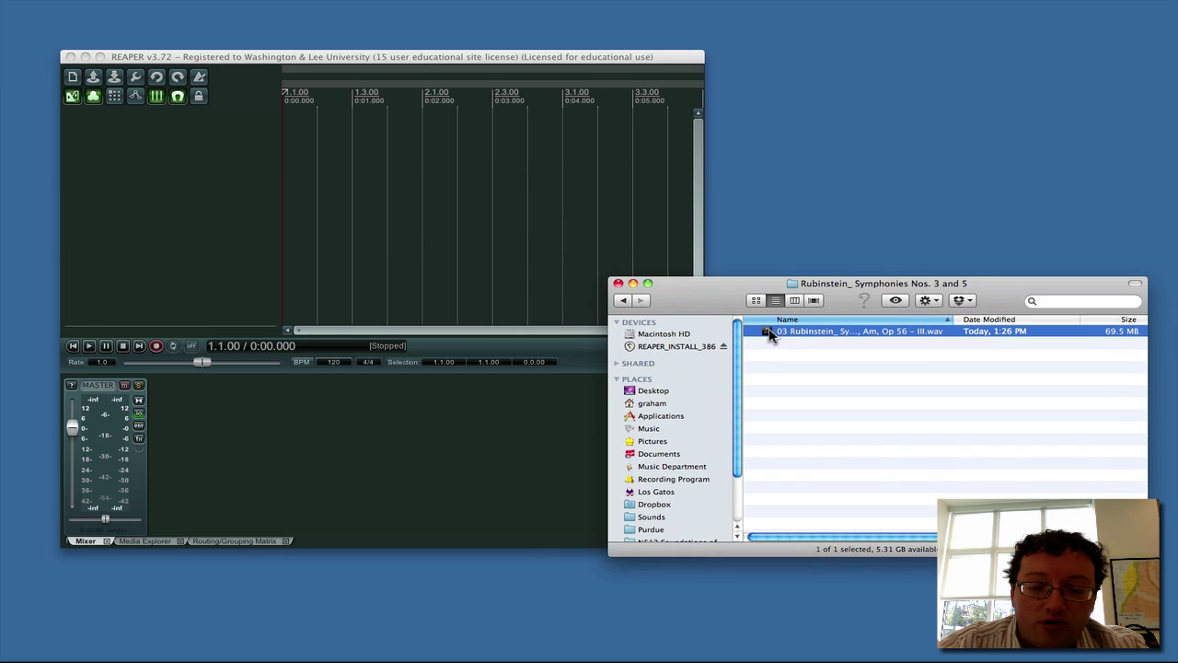
drag(770, 333, 287, 153)
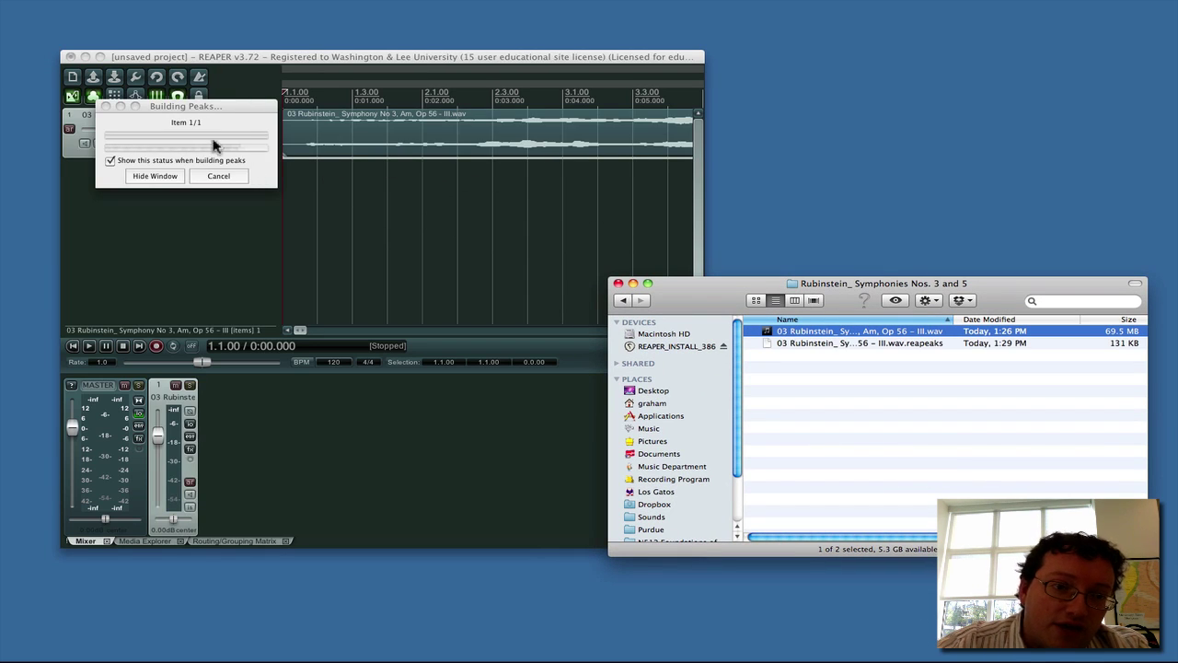
Step: Zoom the timeline out until the whole Symphony No 3 item is visible and make its track much taller
click(267, 55)
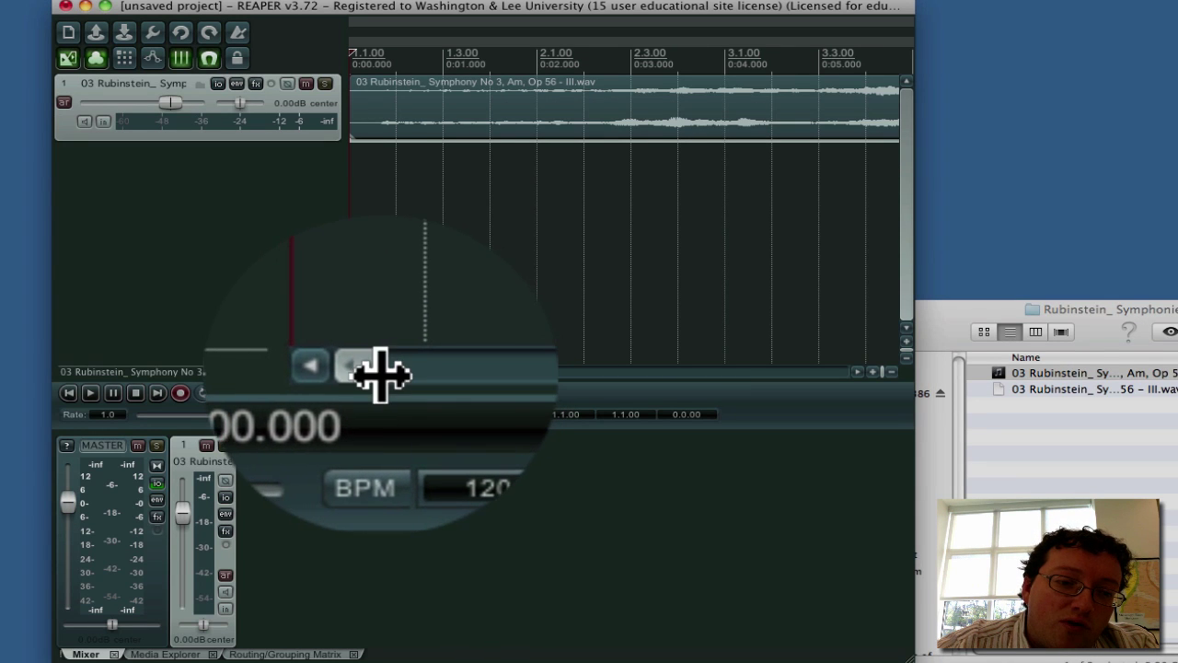
drag(380, 373, 704, 369)
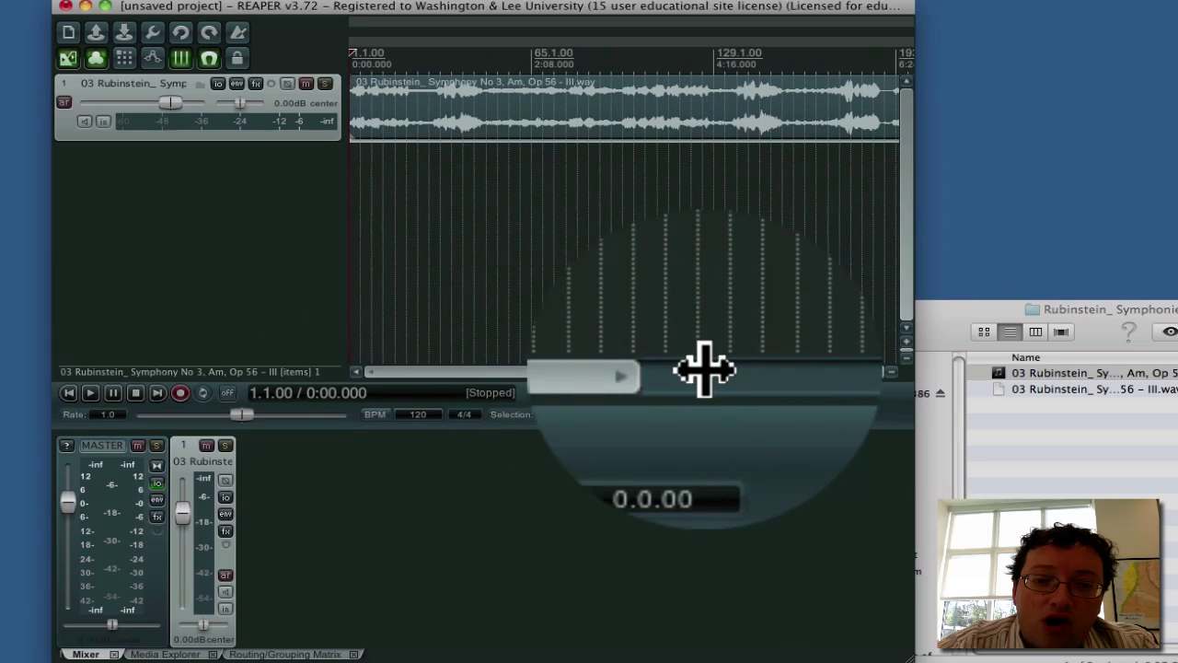
scroll(562, 378, down, 2)
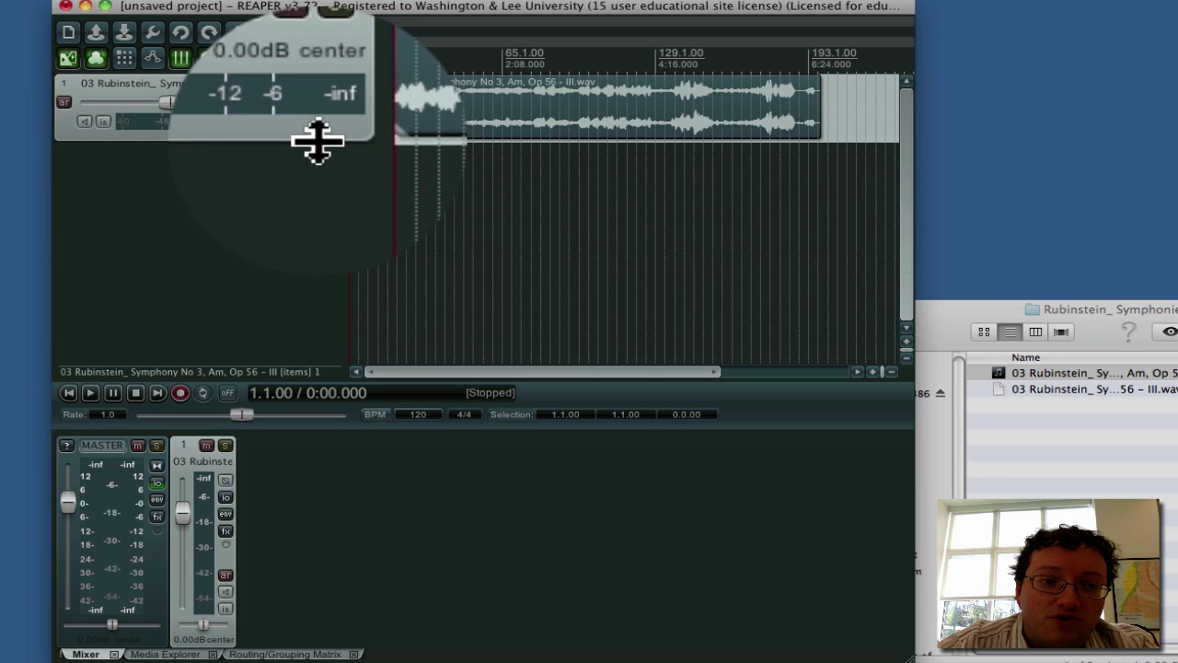
drag(318, 140, 288, 339)
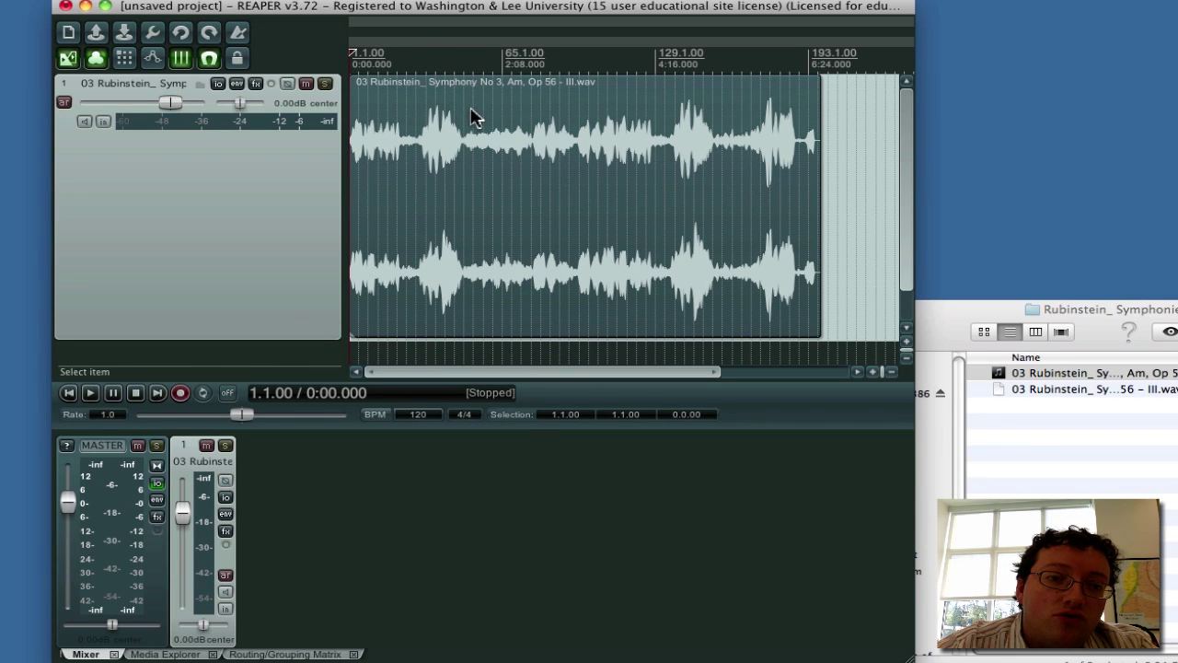
Step: Create a time selection from 49.1.00 to 97.1.00 over the quiet passage and place the edit cursor at 61.1.00 inside it
click(464, 59)
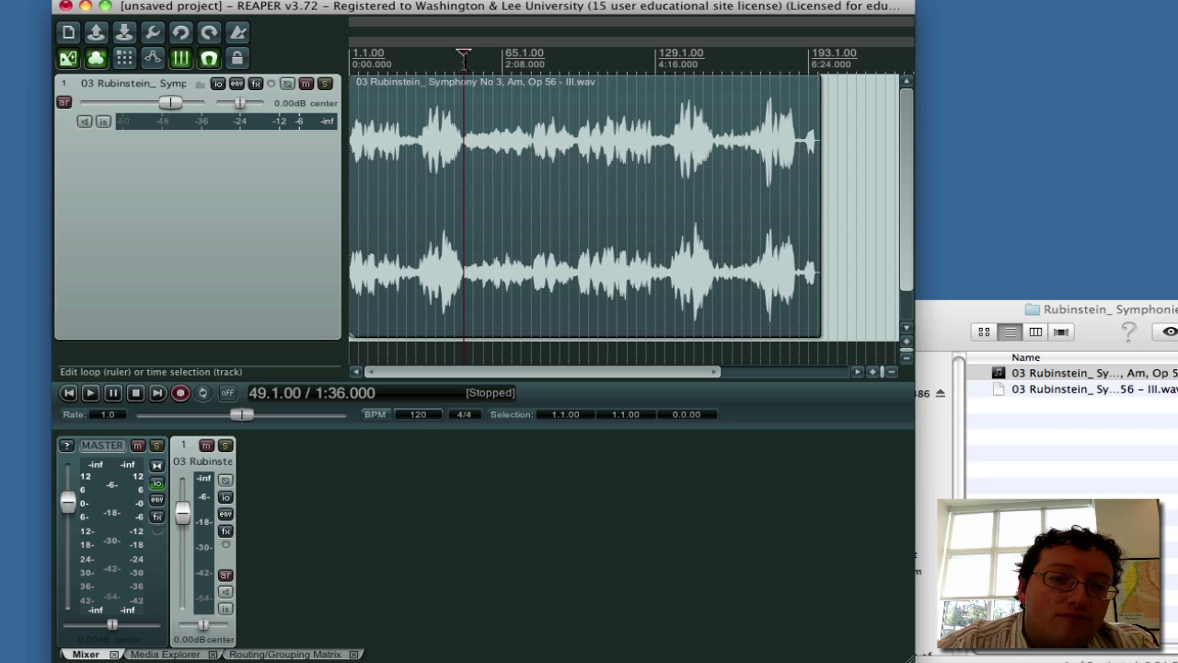
drag(464, 59, 579, 61)
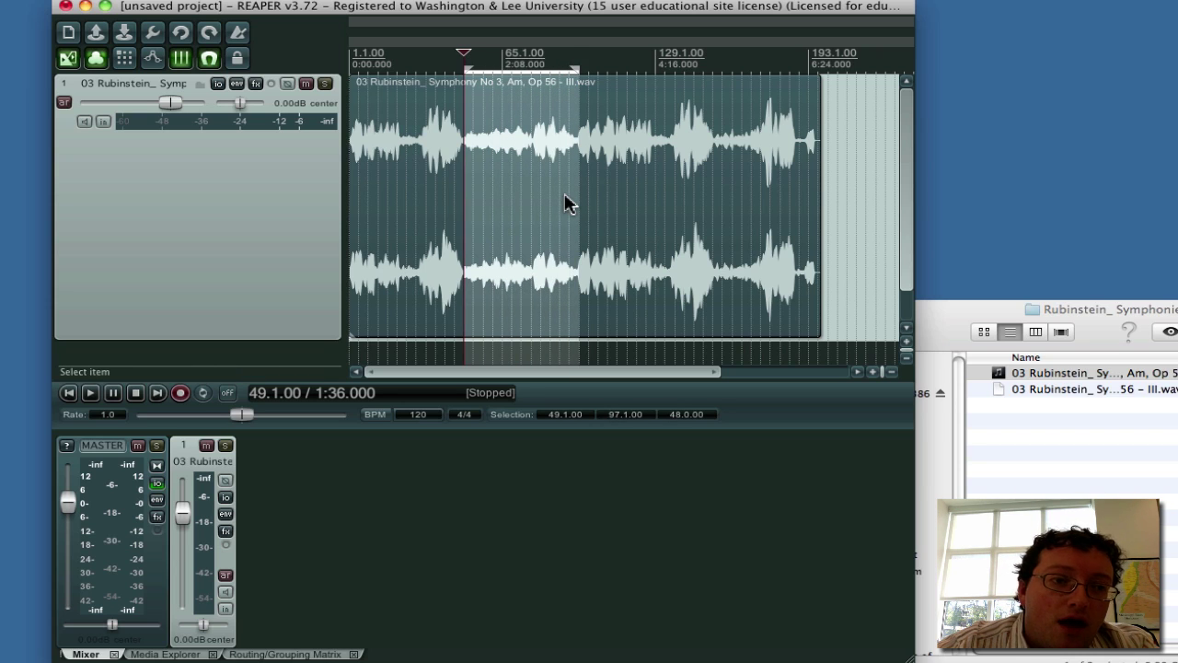
click(481, 168)
click(490, 173)
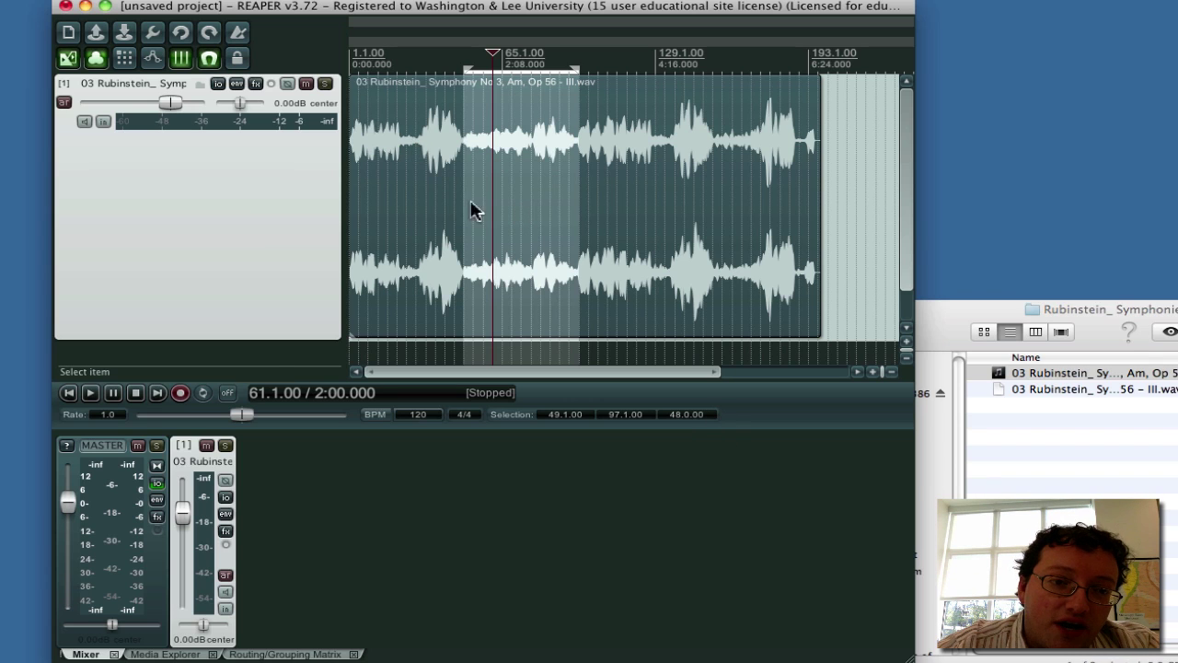
mouse_move(463, 188)
mouse_down()
mouse_move(534, 197)
mouse_move(467, 194)
mouse_up()
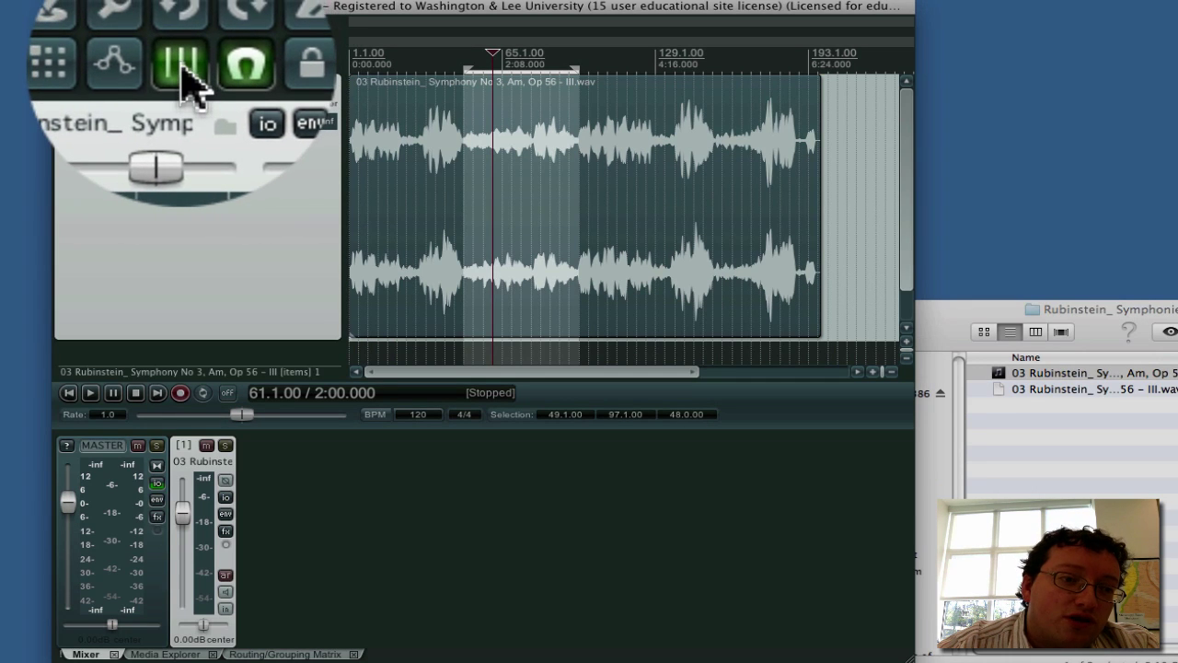
Step: Turn off the grid lines and snapping, and move the start of the time selection to 48.1.37
click(180, 63)
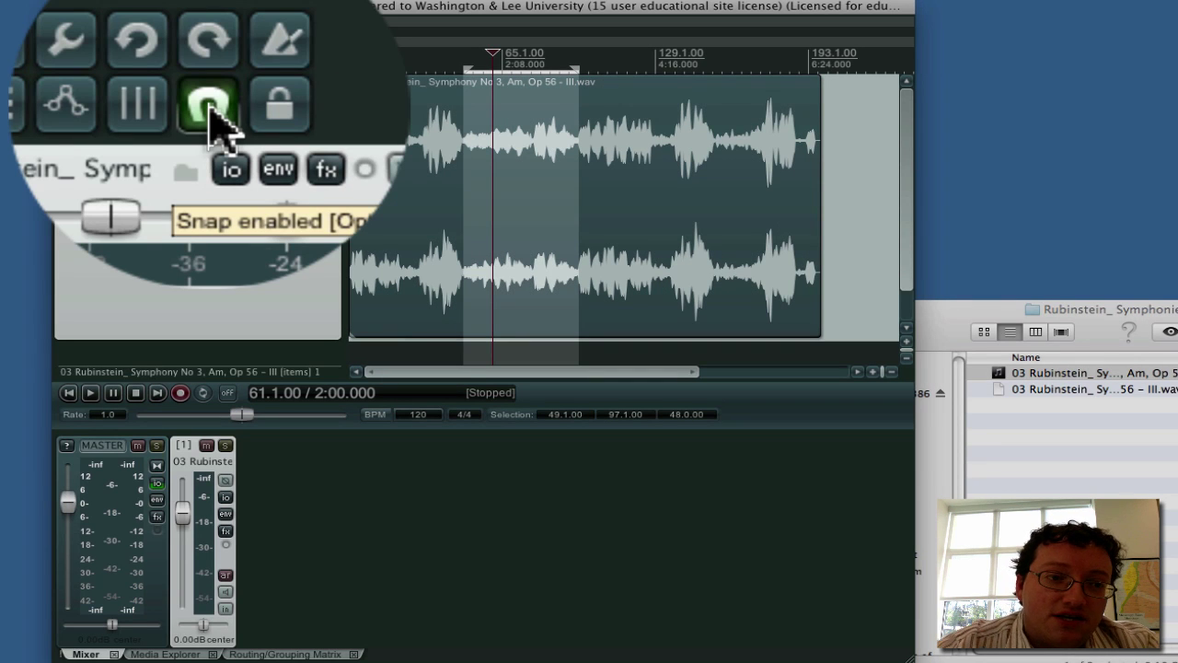
click(209, 59)
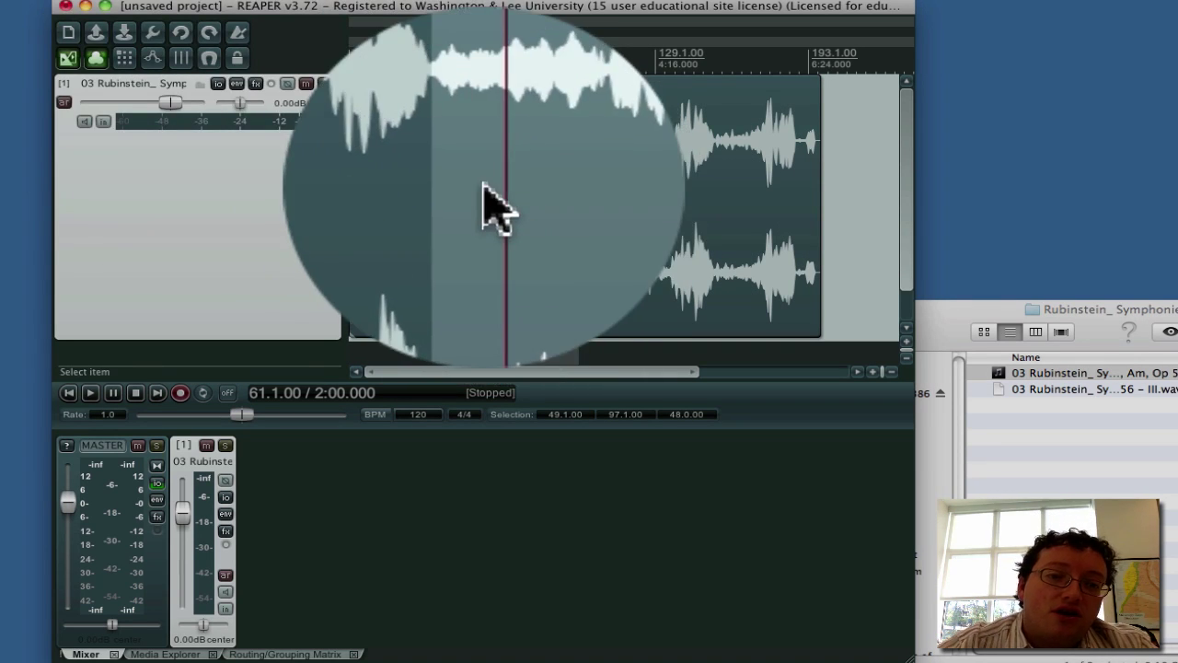
click(486, 185)
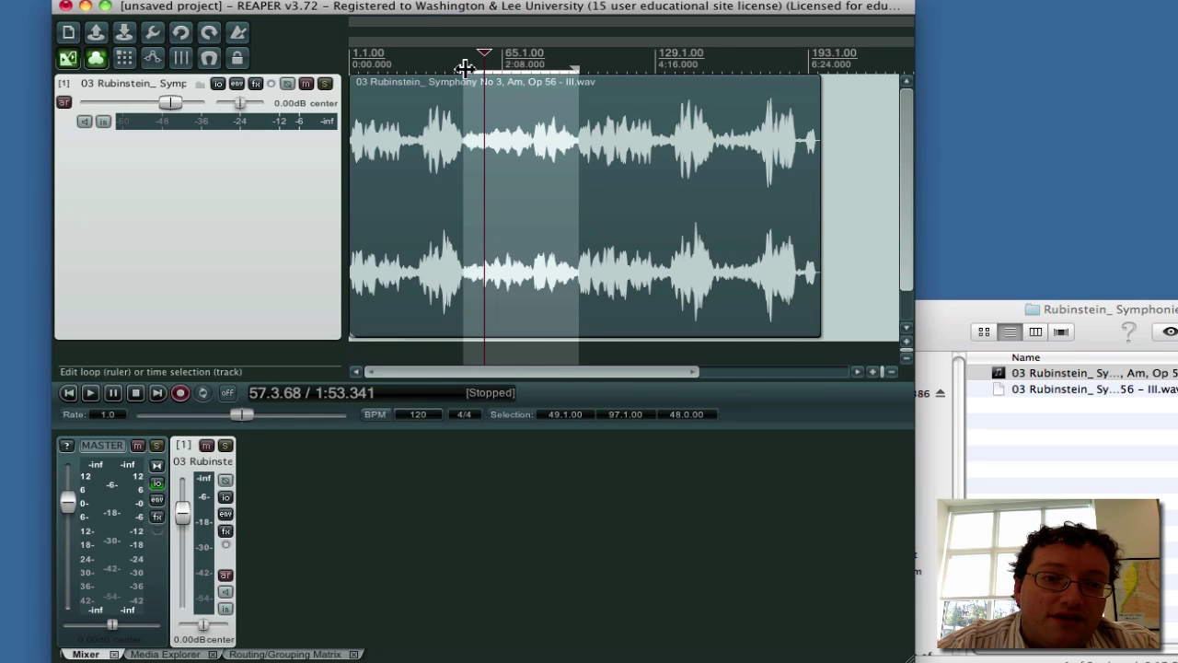
mouse_move(465, 67)
mouse_down()
mouse_move(558, 64)
mouse_move(448, 64)
mouse_move(570, 66)
mouse_move(415, 65)
mouse_move(476, 65)
mouse_move(460, 65)
mouse_up()
Step: Play the track, restart playback from 48.2.00 near the start of the time selection, and stop it
key(space)
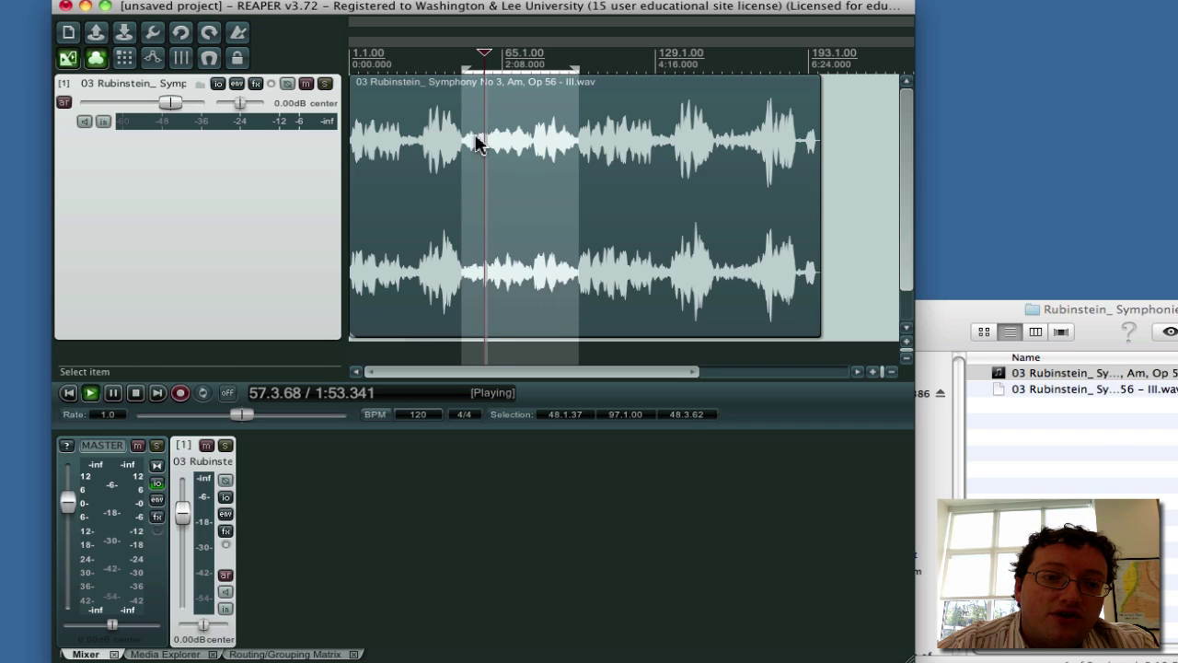
click(461, 172)
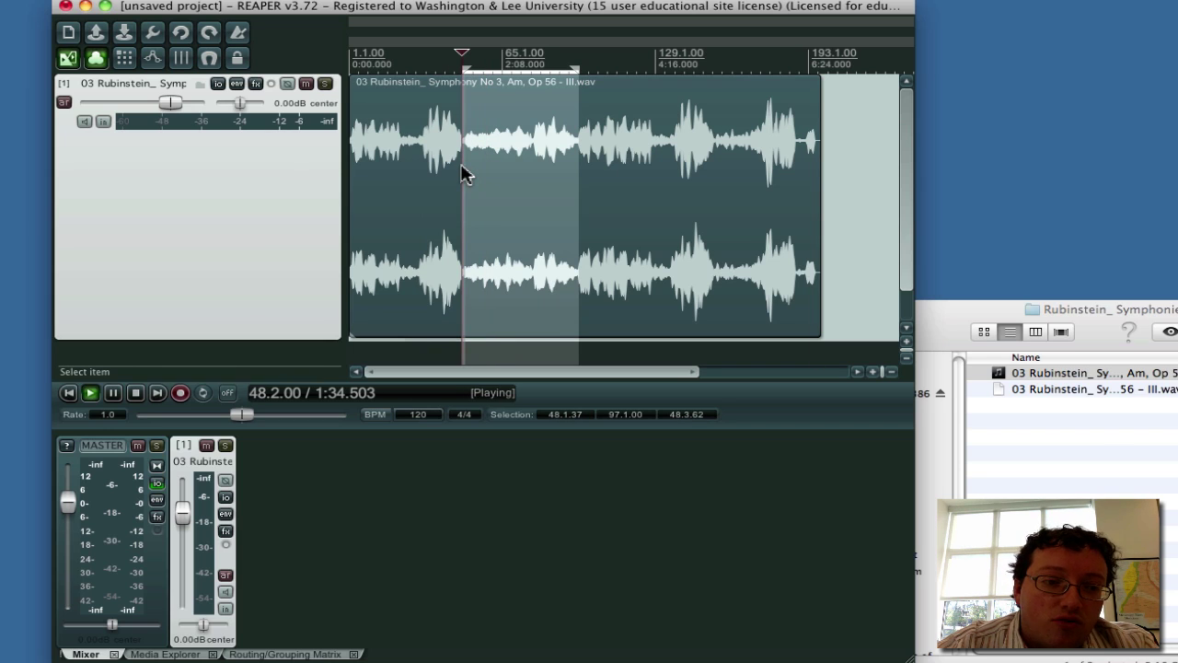
key(space)
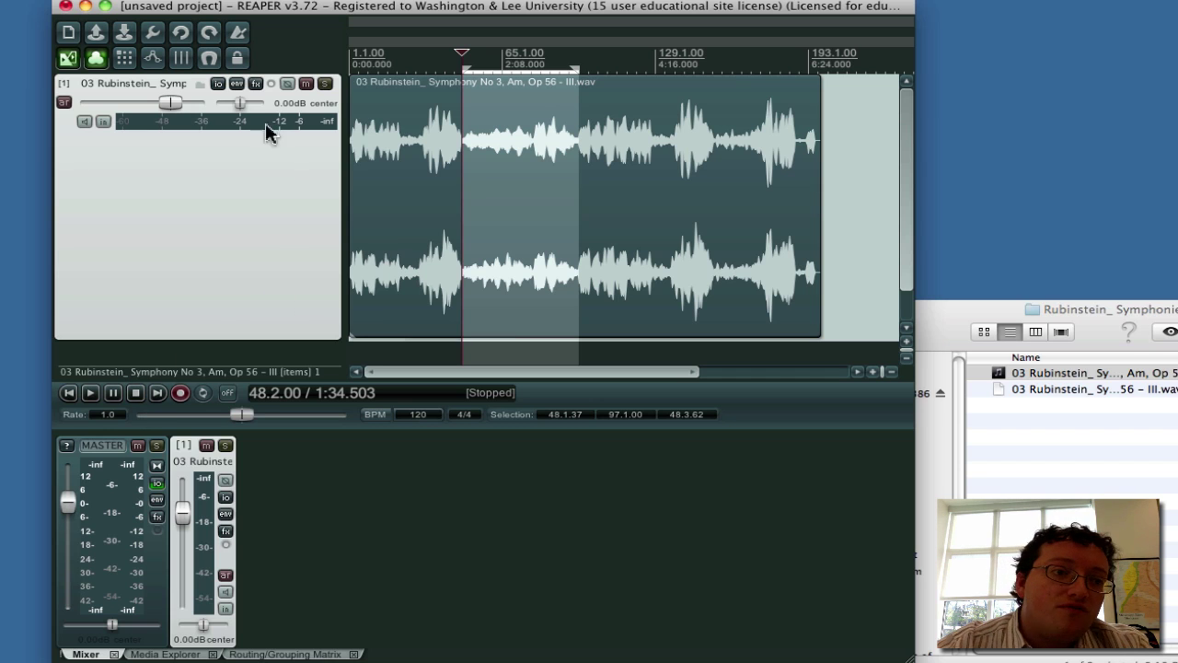
Step: Set the audio device to Built-in Output in the REAPER preferences and apply the change
drag(256, 11, 265, 9)
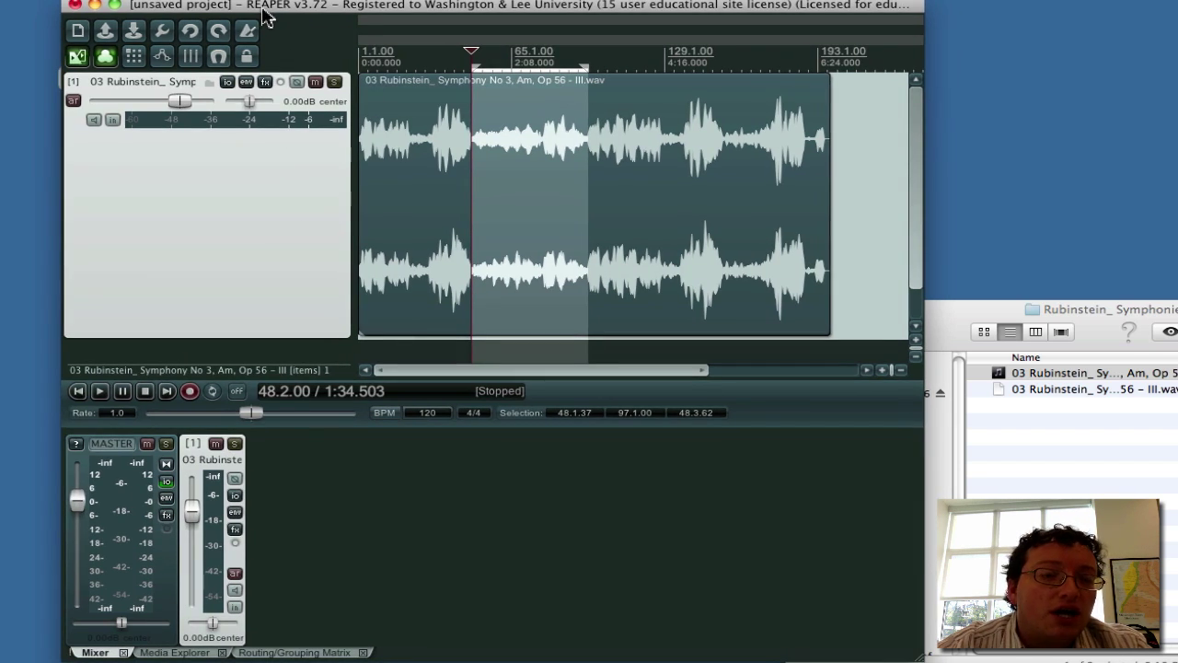
key(super+alt+r)
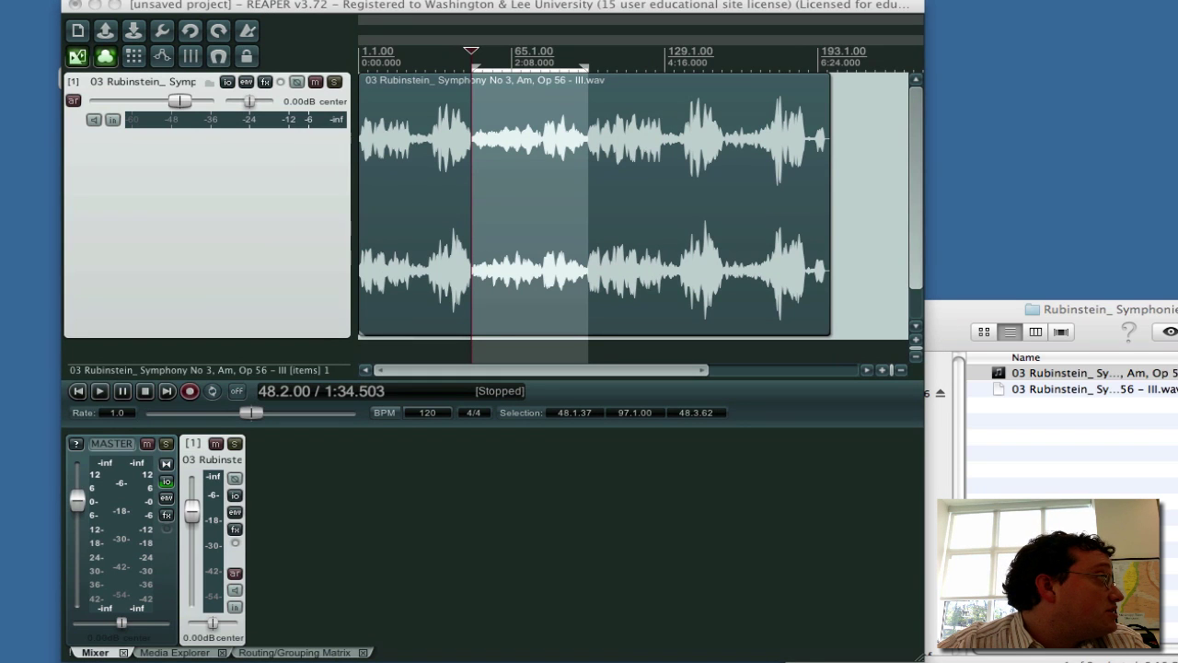
key(super+comma)
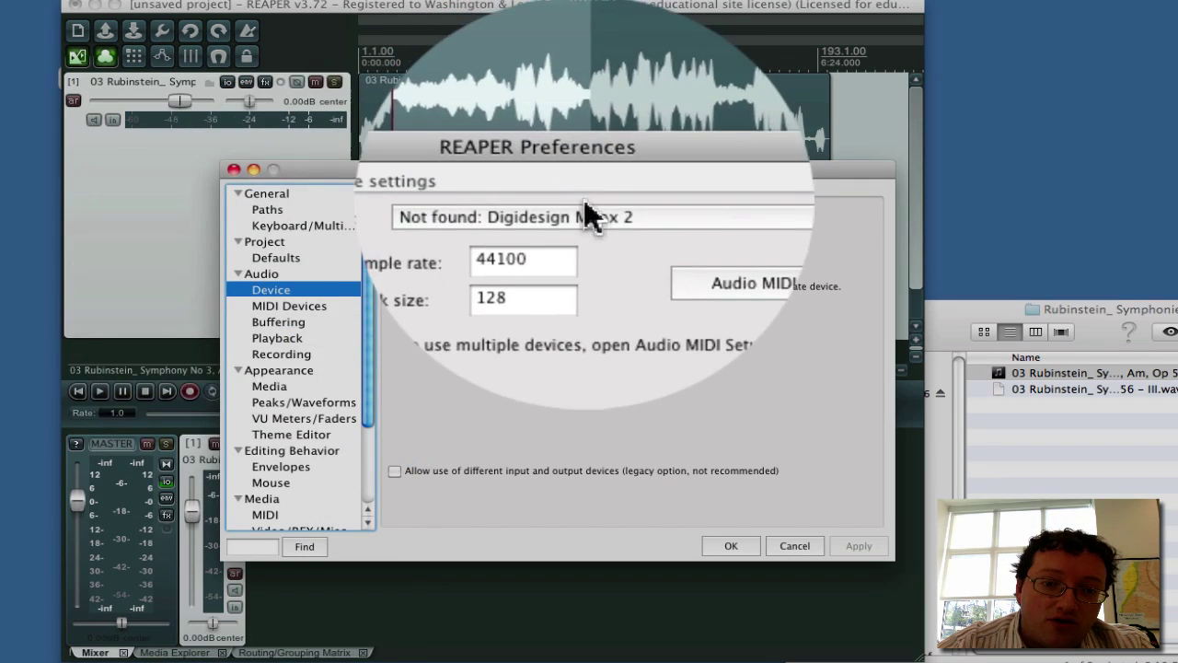
click(592, 213)
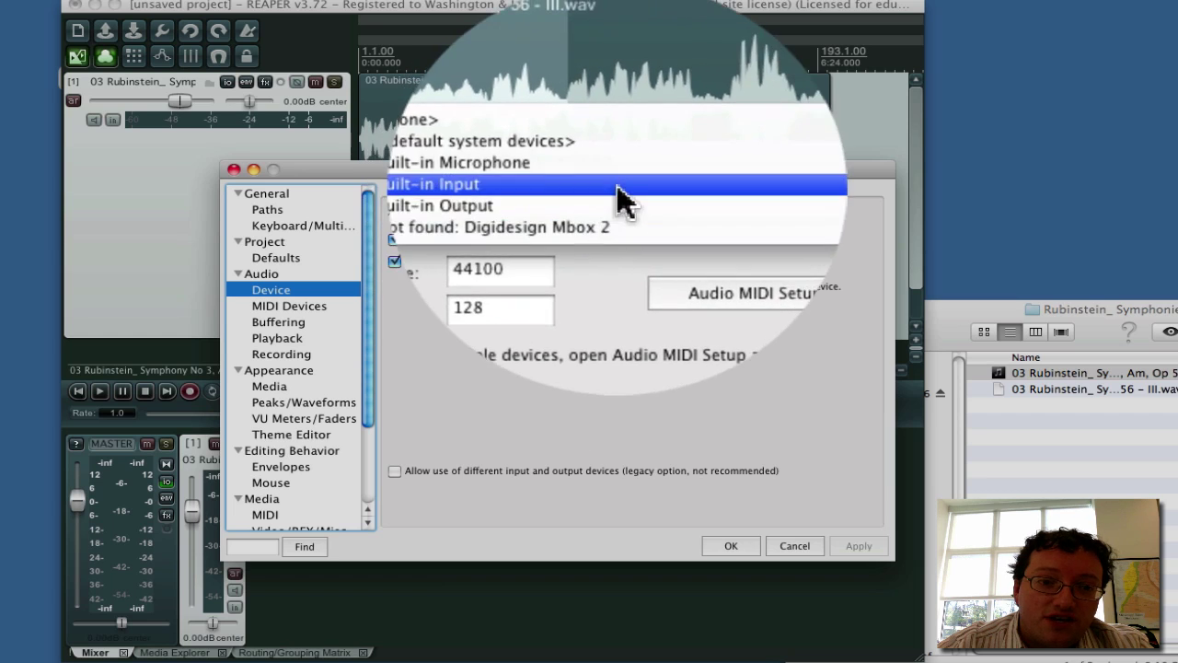
click(600, 195)
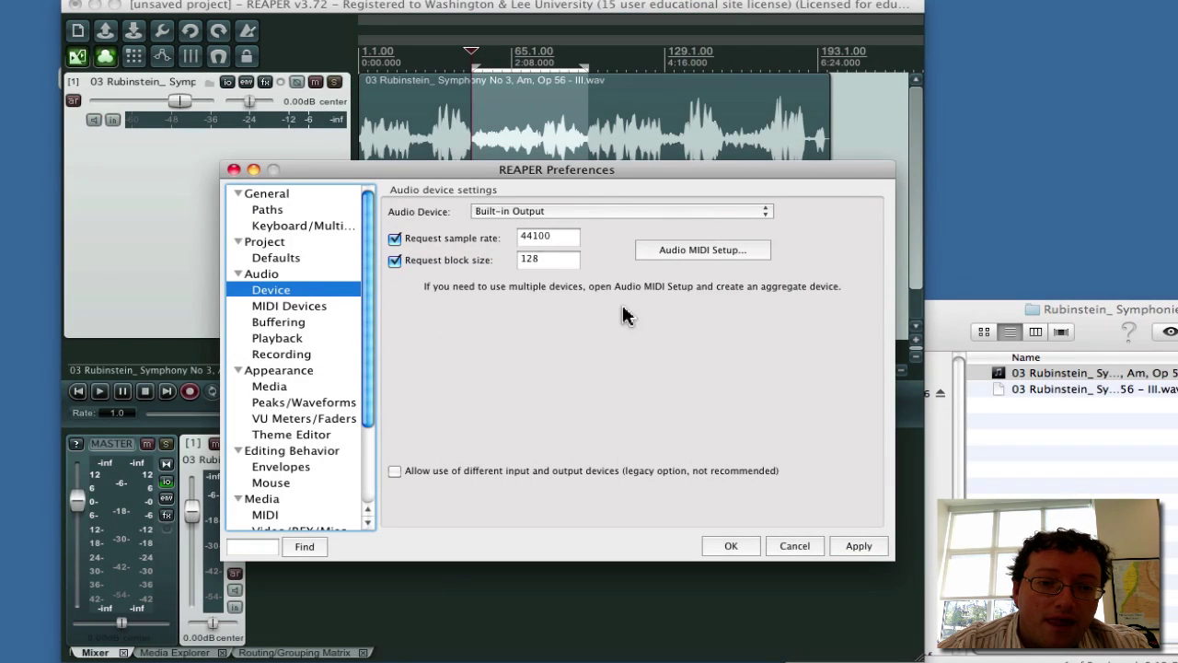
click(729, 546)
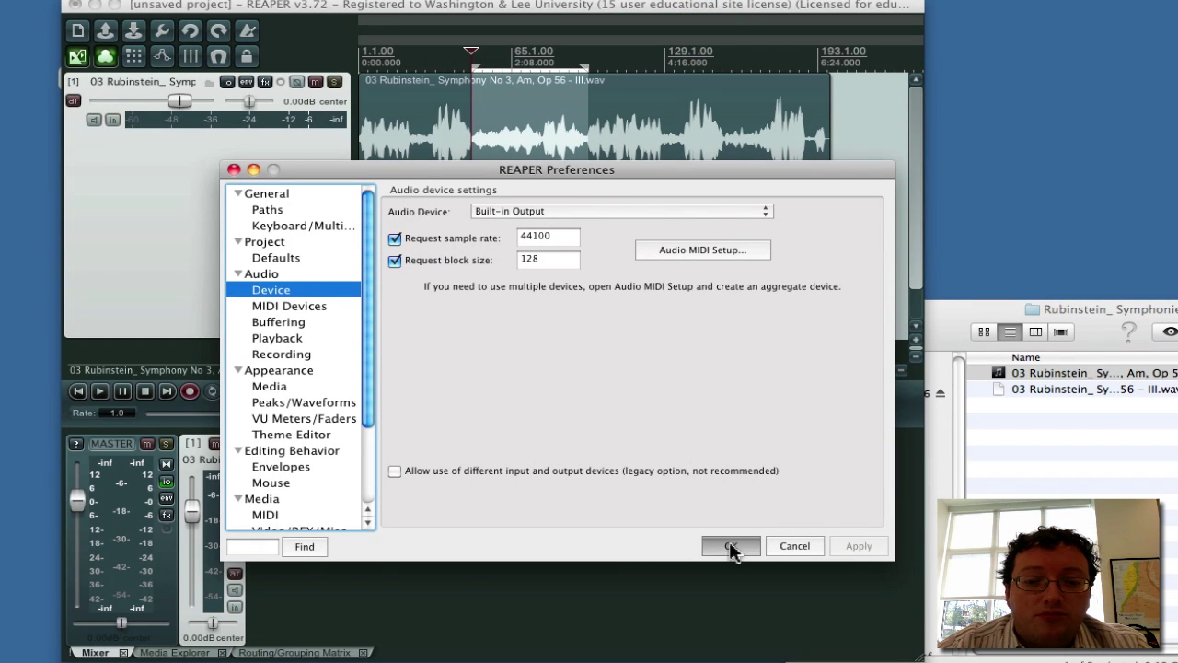
Step: Play the track again from the edit cursor at 48.2.00 to check the sound, and stop playback
key(space)
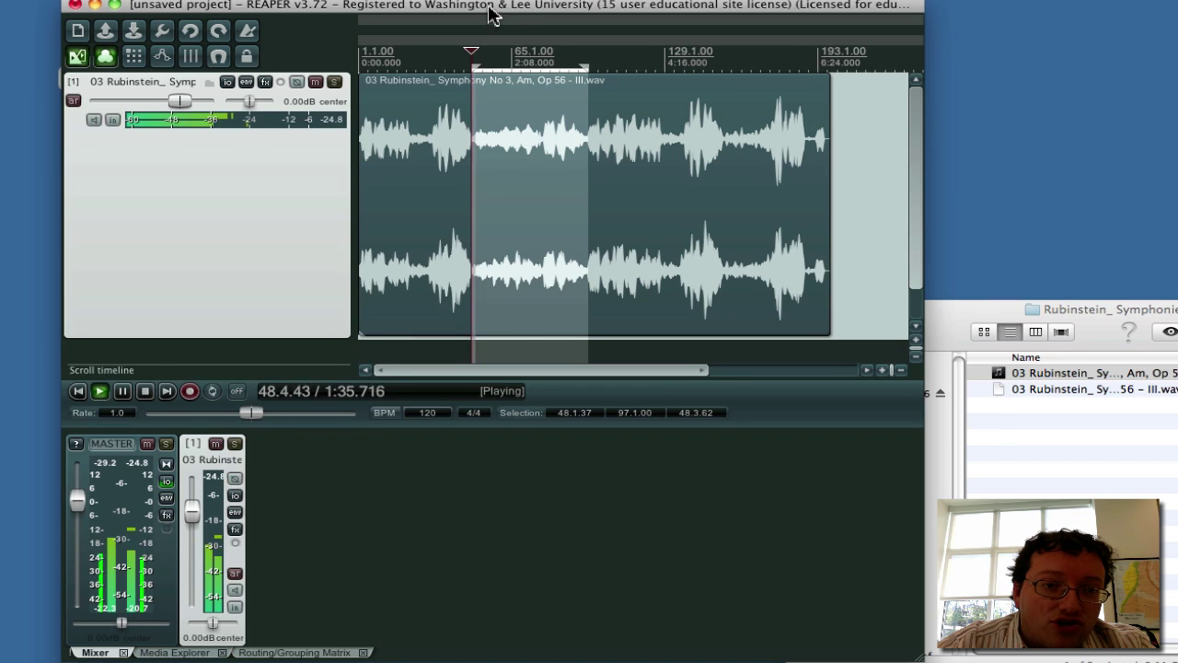
drag(491, 16, 504, 11)
key(space)
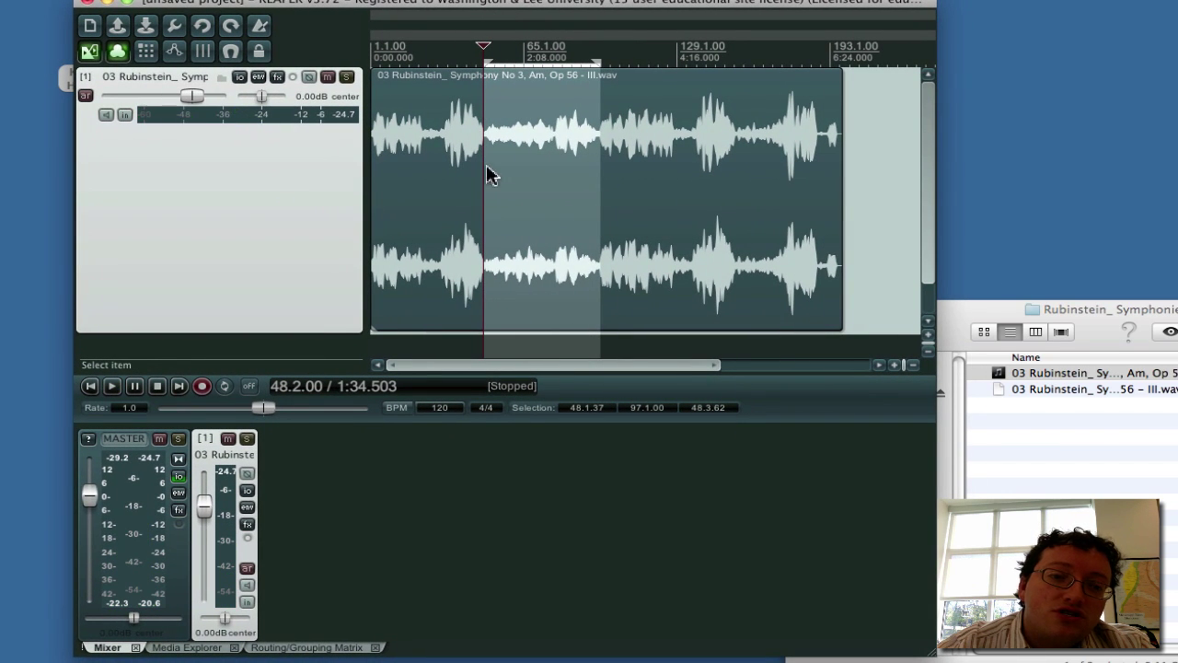
Step: Try shortening the audio item by moving its start and end edges
click(872, 228)
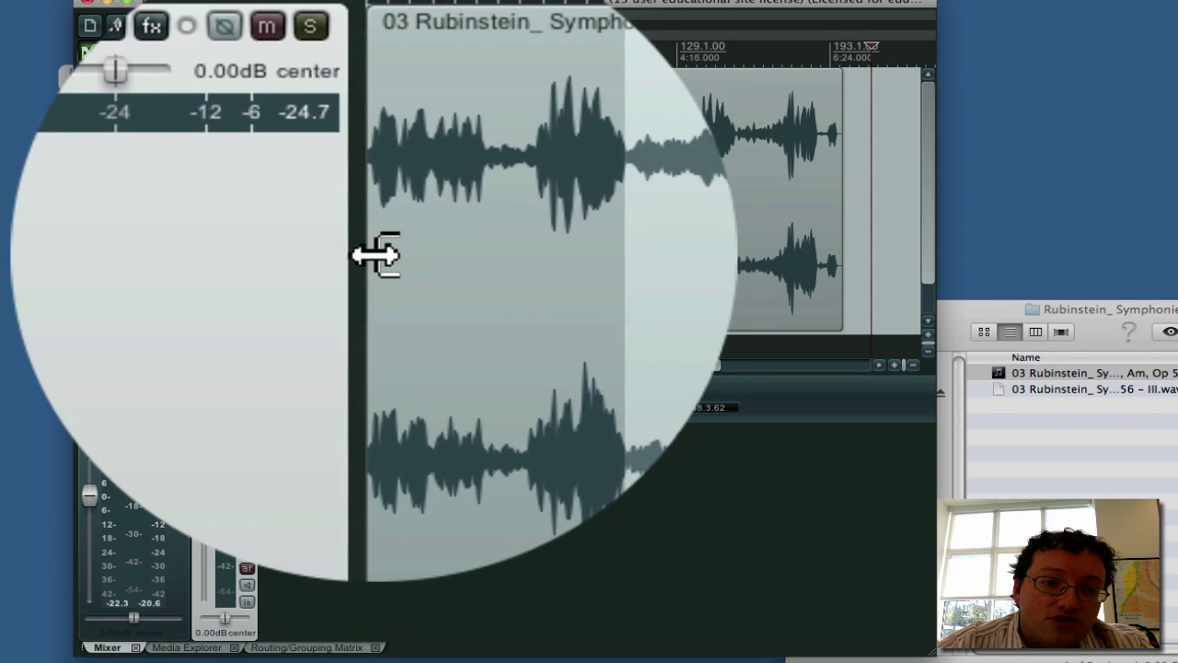
drag(374, 255, 347, 165)
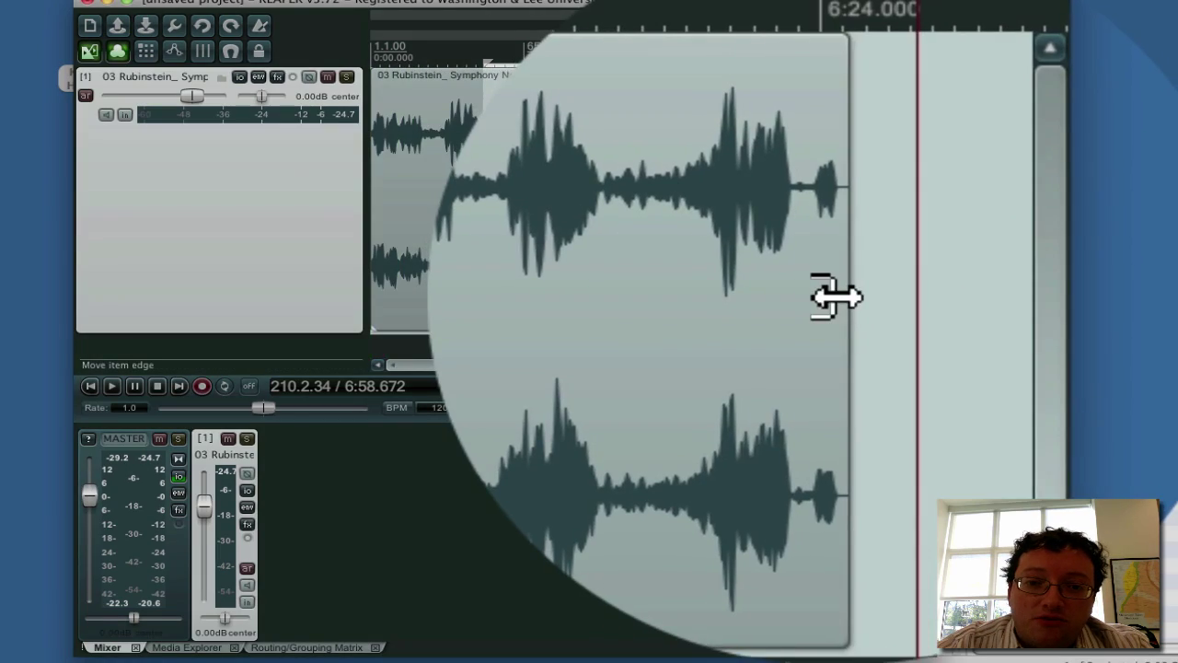
drag(841, 170, 520, 182)
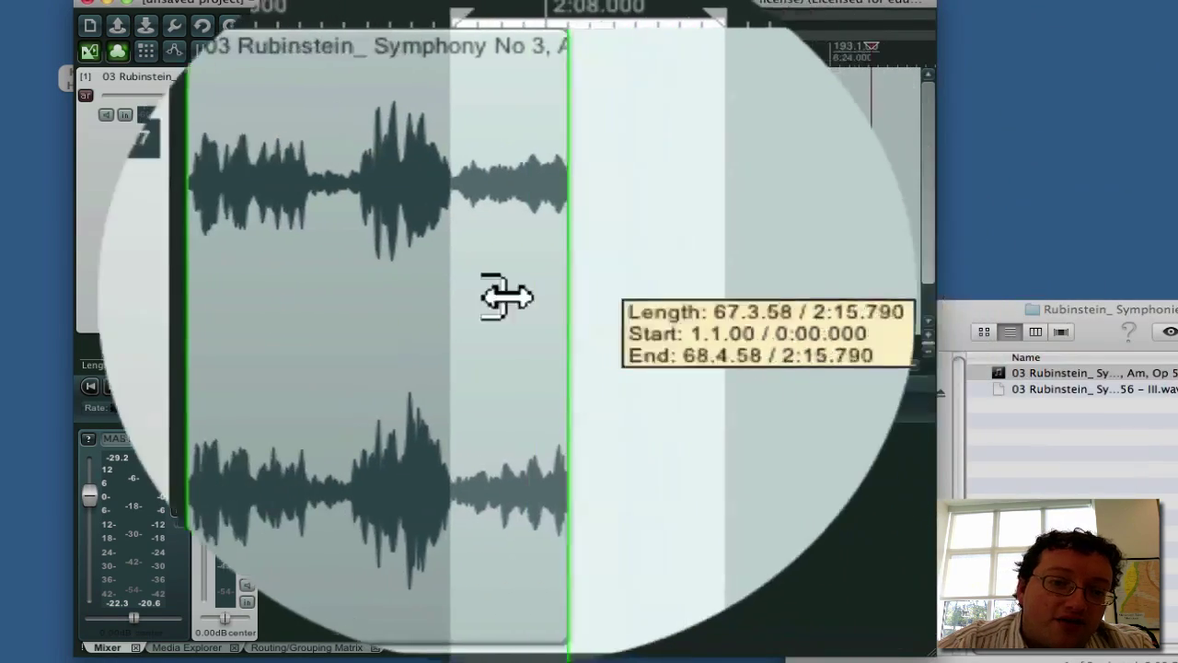
drag(506, 295, 558, 178)
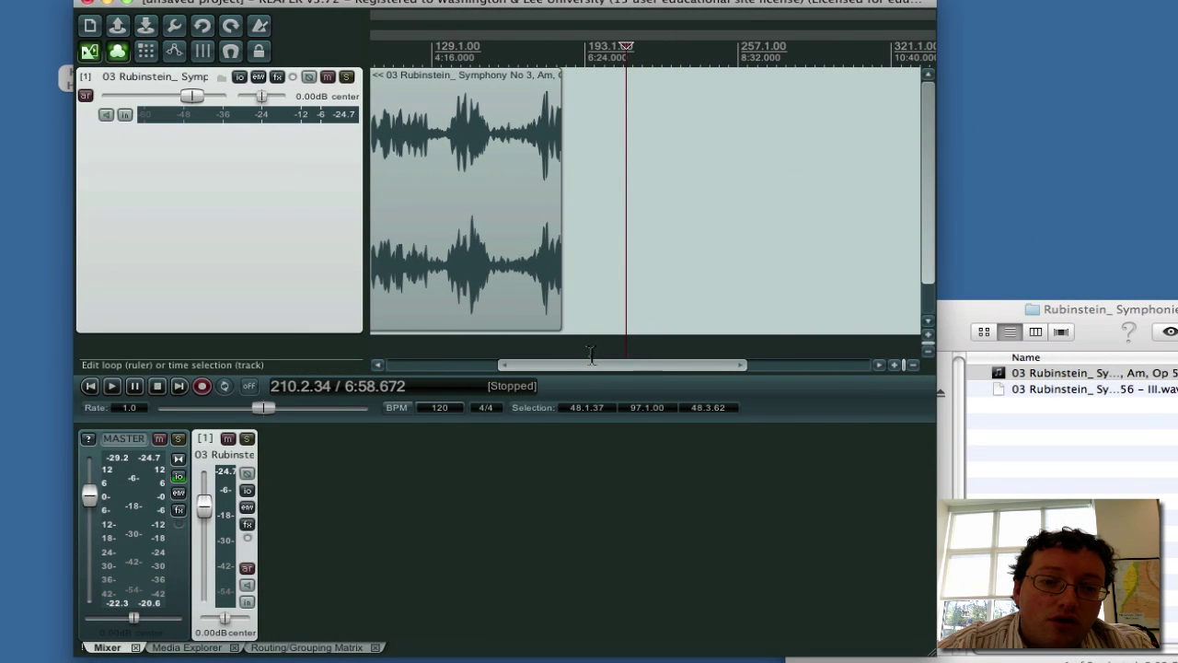
scroll(600, 370, left, 5)
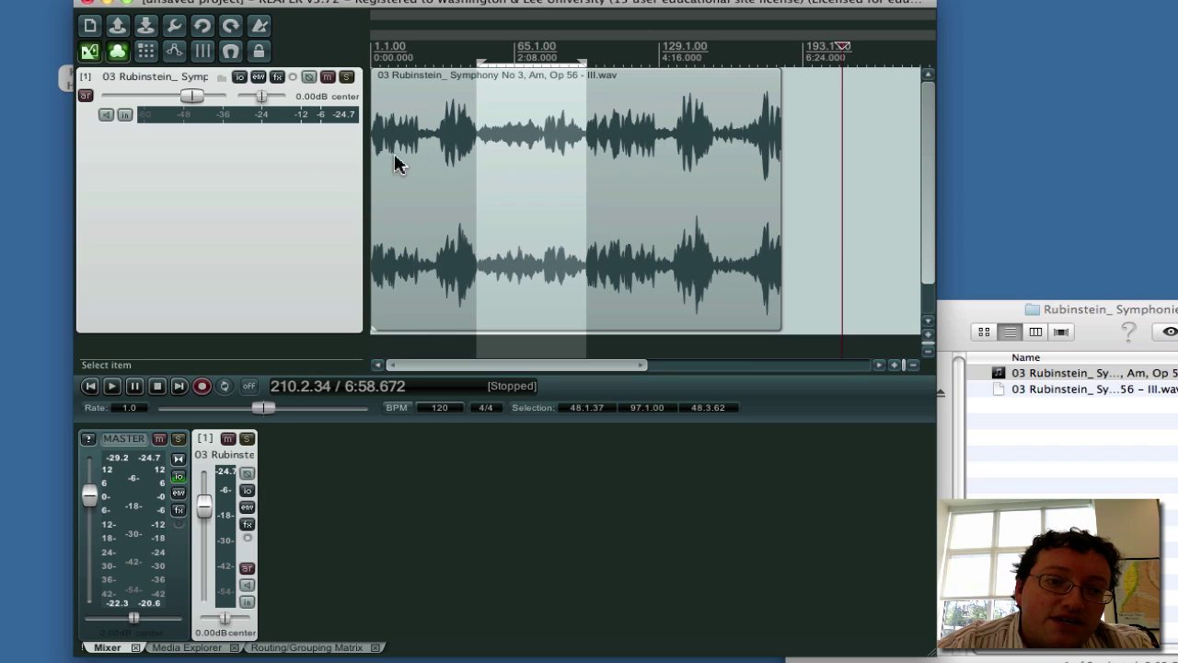
Step: Trim both ends of the audio item to the time selection and add a short fade-in and fade-out
drag(373, 151, 477, 151)
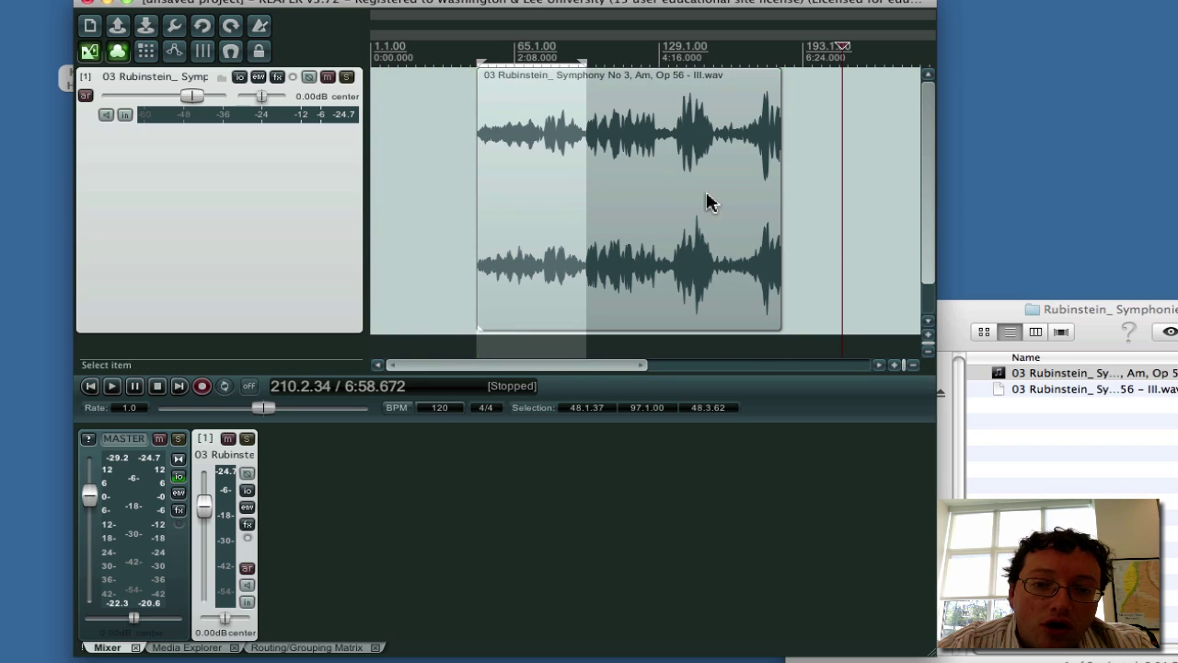
drag(780, 200, 583, 202)
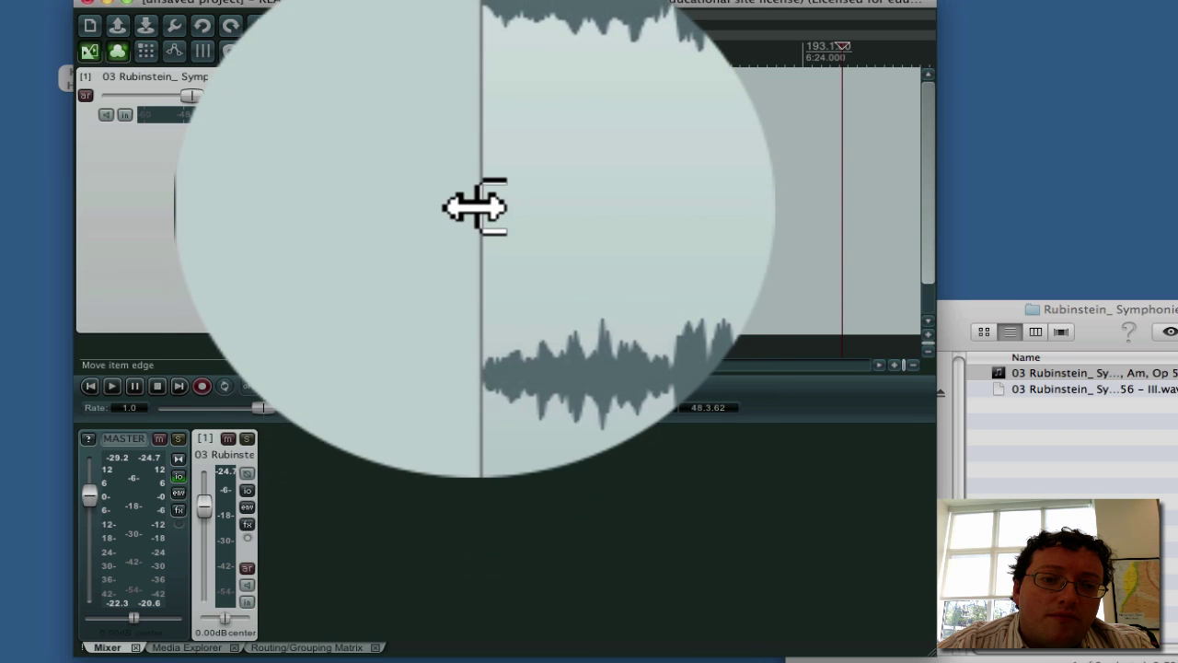
drag(468, 211, 497, 200)
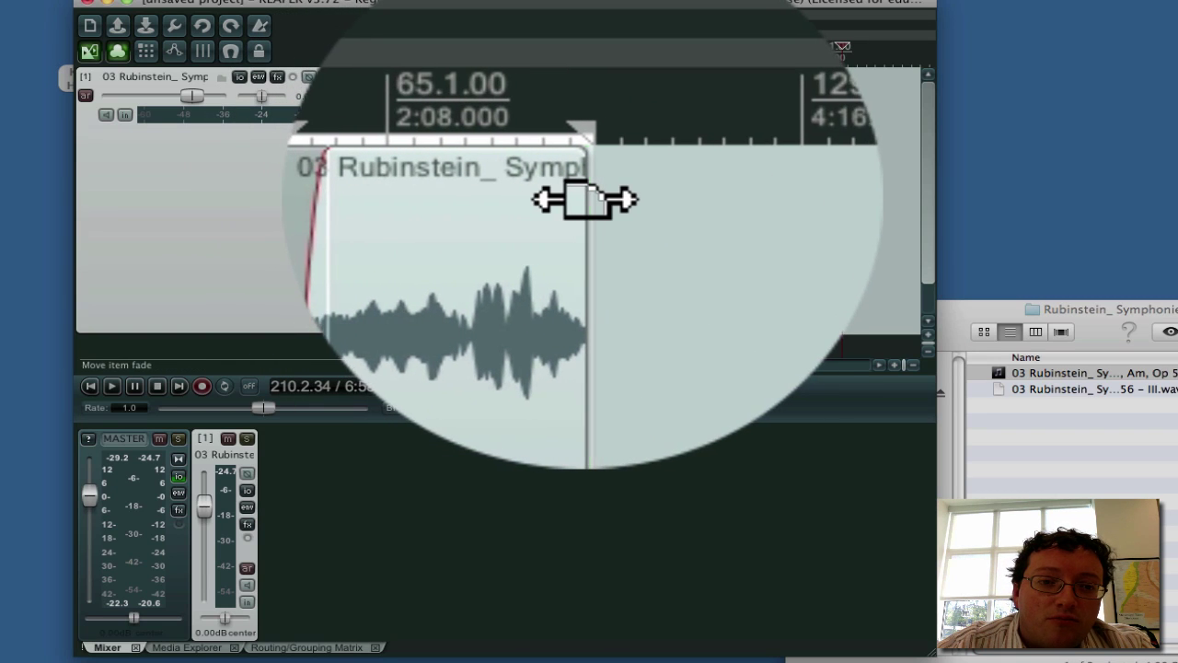
drag(585, 199, 568, 199)
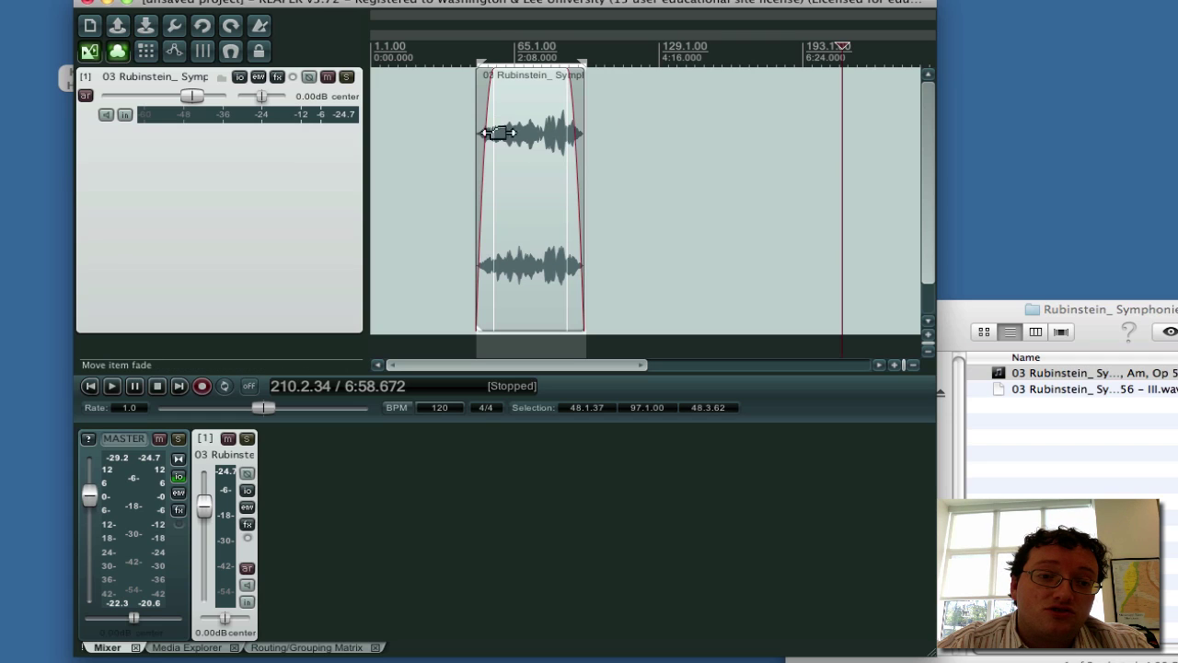
Step: Play the trimmed item from just before its start to hear the fade-in, and stop playback
click(475, 54)
key(space)
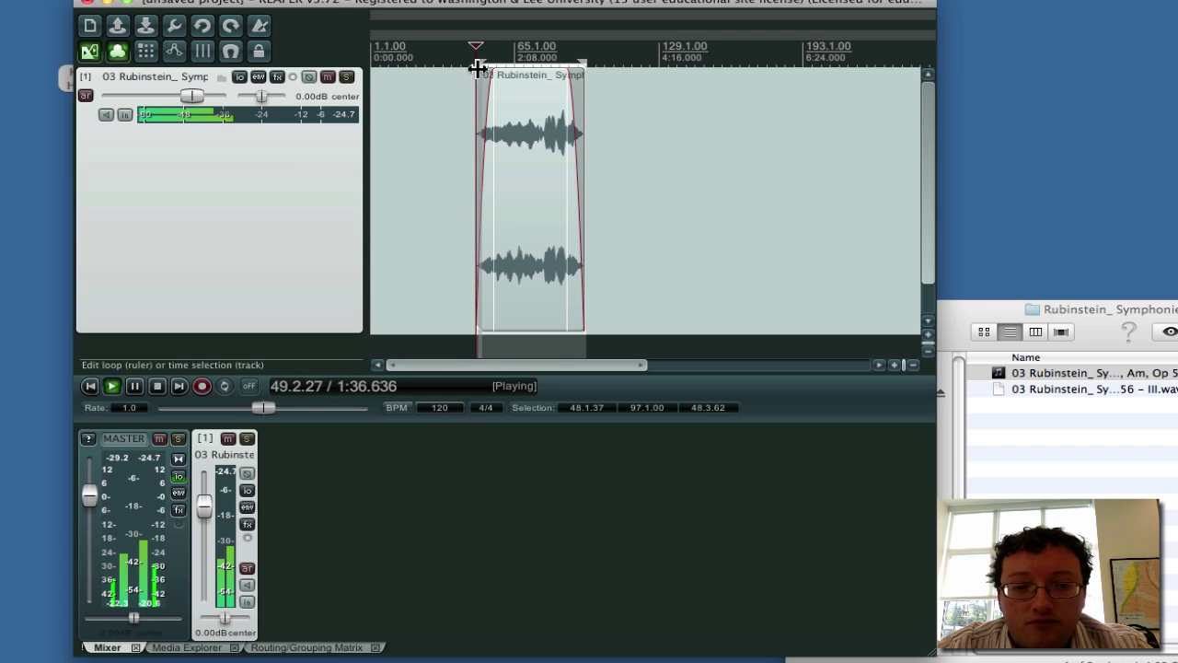
key(space)
Step: Lengthen the trimmed item's fade-in to about 13.2.00 (0:27.000)
drag(390, 364, 424, 365)
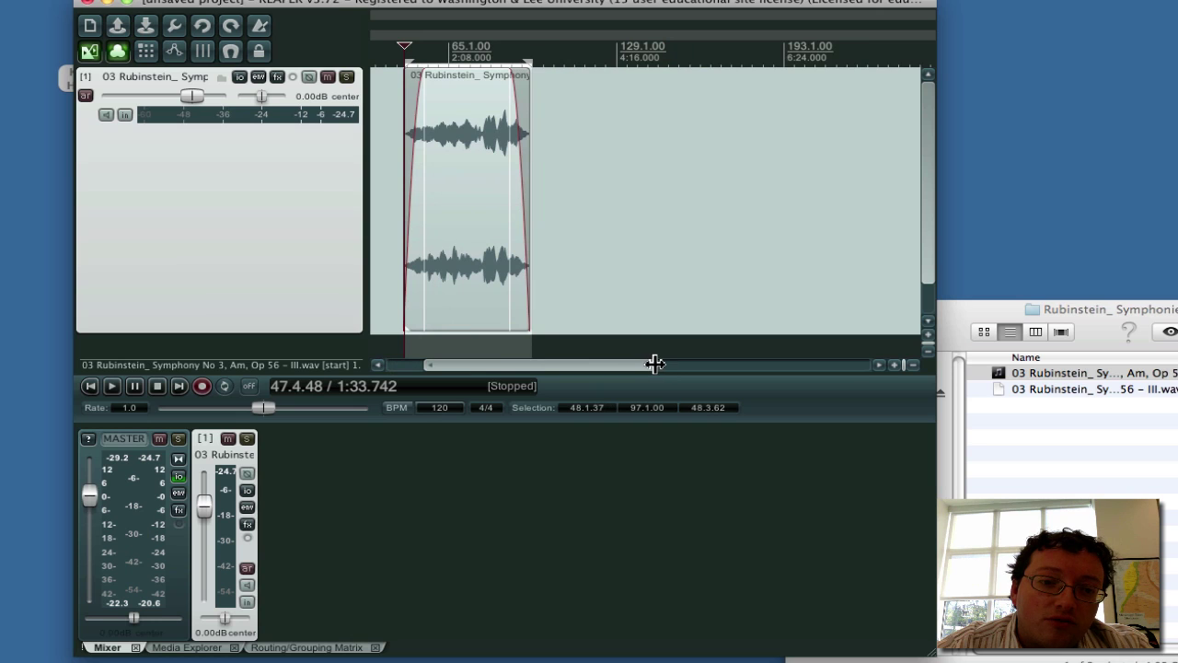
drag(654, 364, 528, 364)
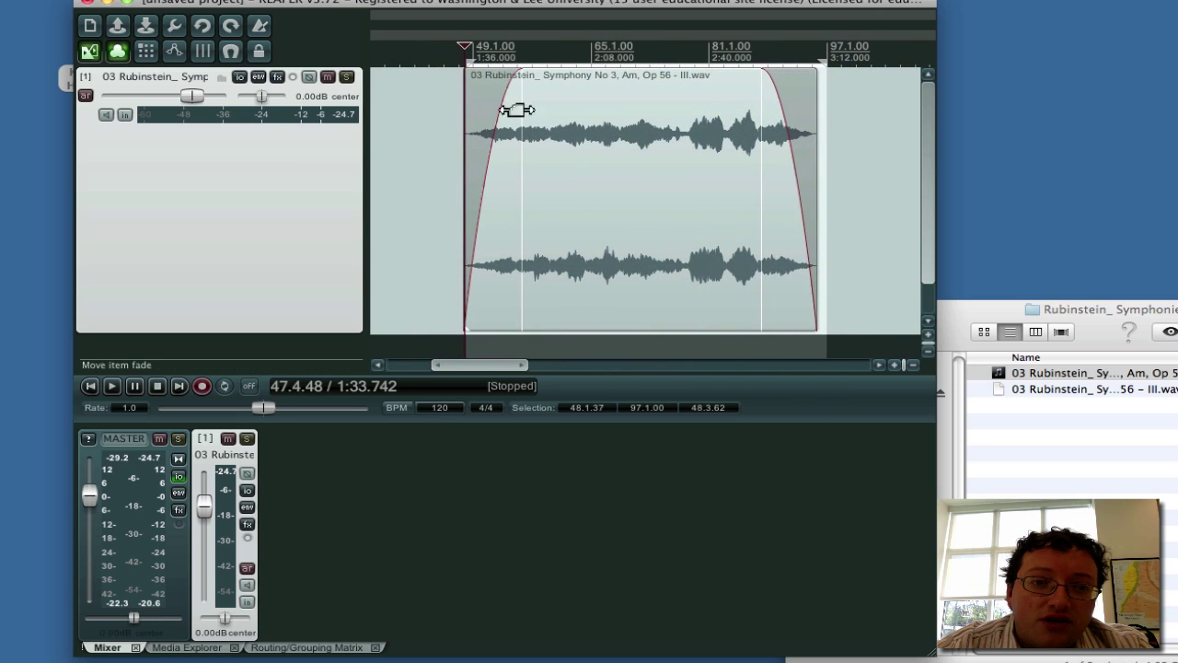
drag(521, 96, 532, 96)
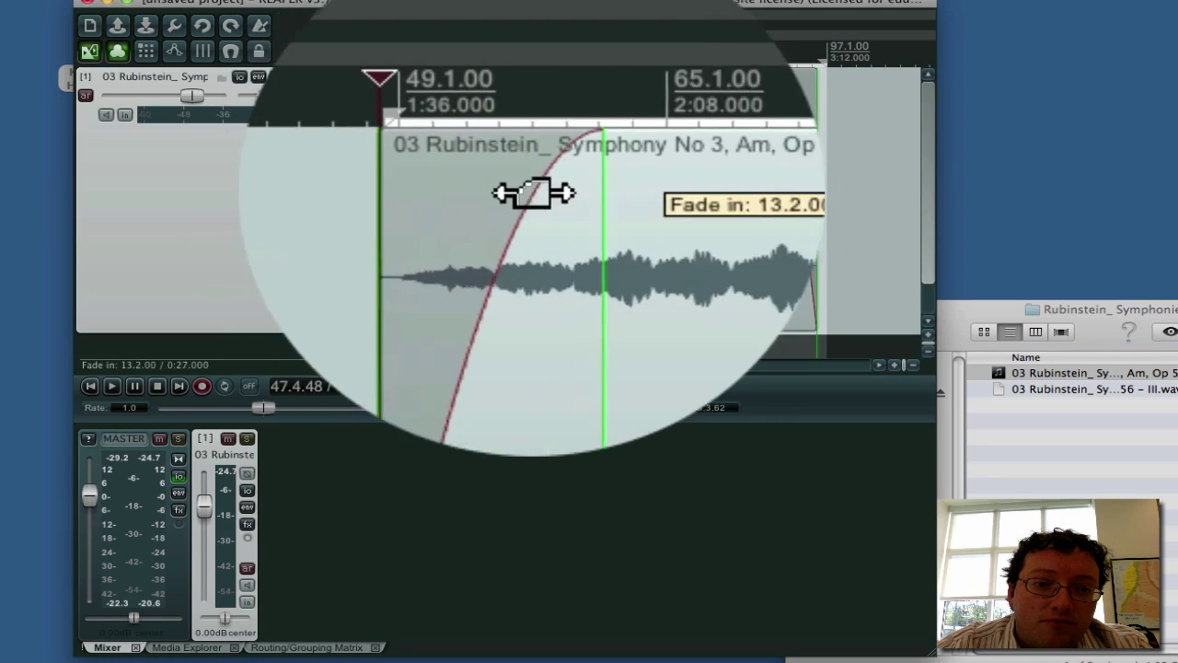
Step: Shorten the item's fade-in to about 5.0.83, lengthen its fade-out, and play the start to check it
drag(534, 193, 503, 194)
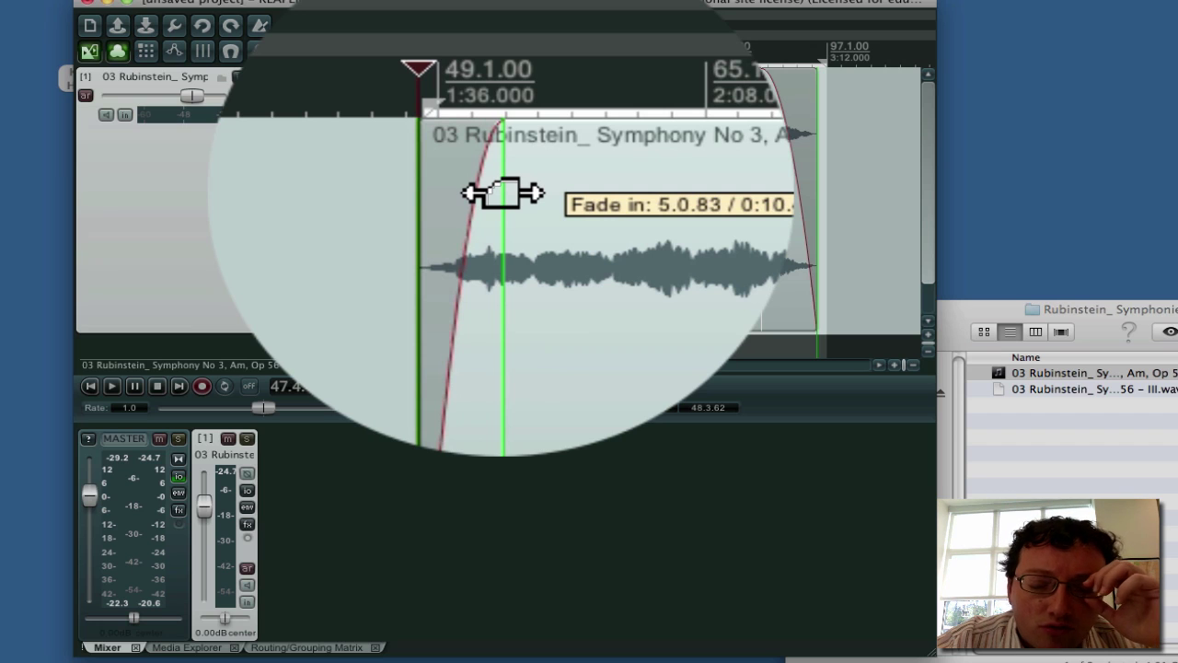
key(space)
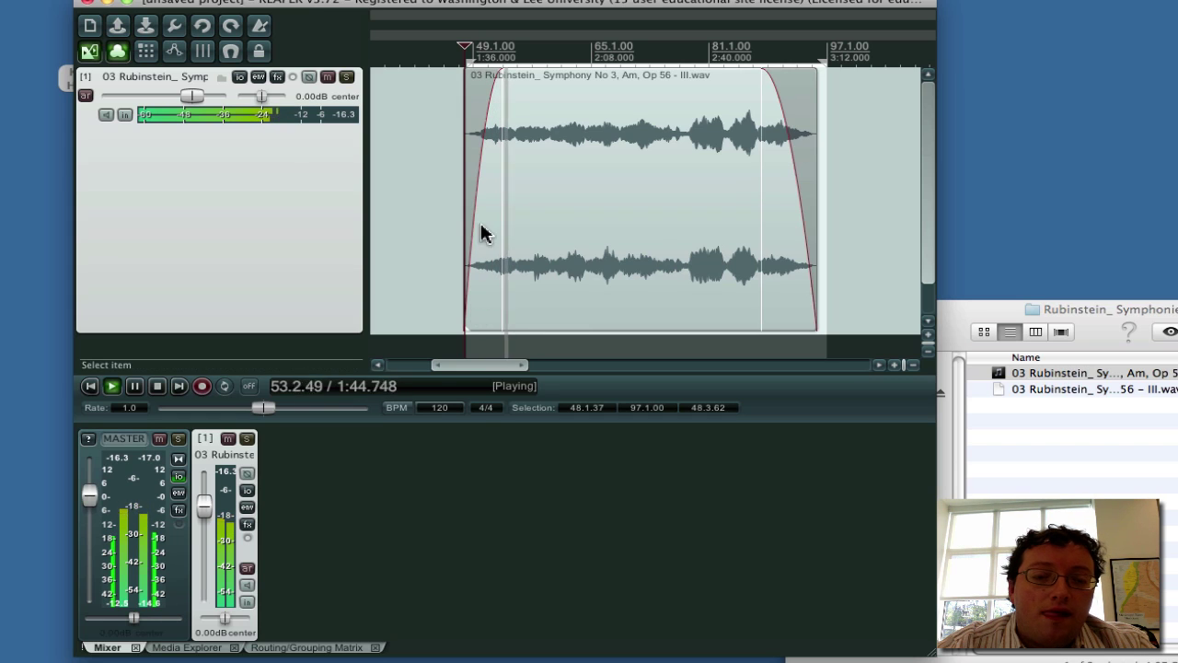
key(space)
Step: Trim the item's start to about 53.1.36 and play briefly from the new start
drag(464, 224, 506, 212)
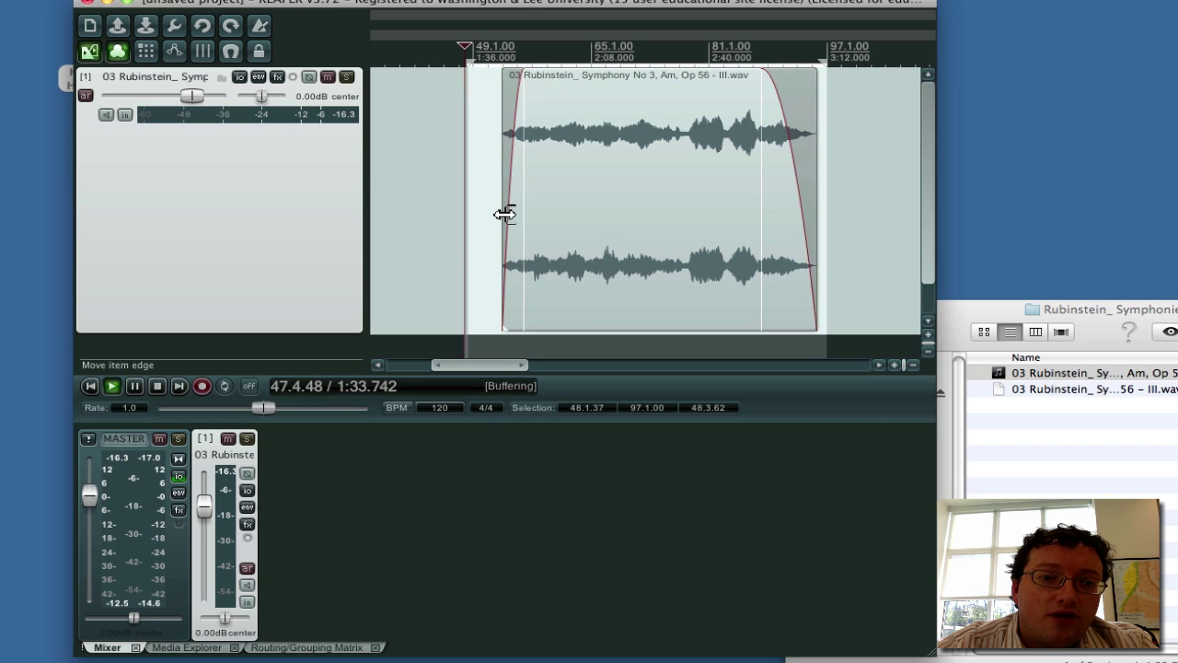
click(504, 48)
key(space)
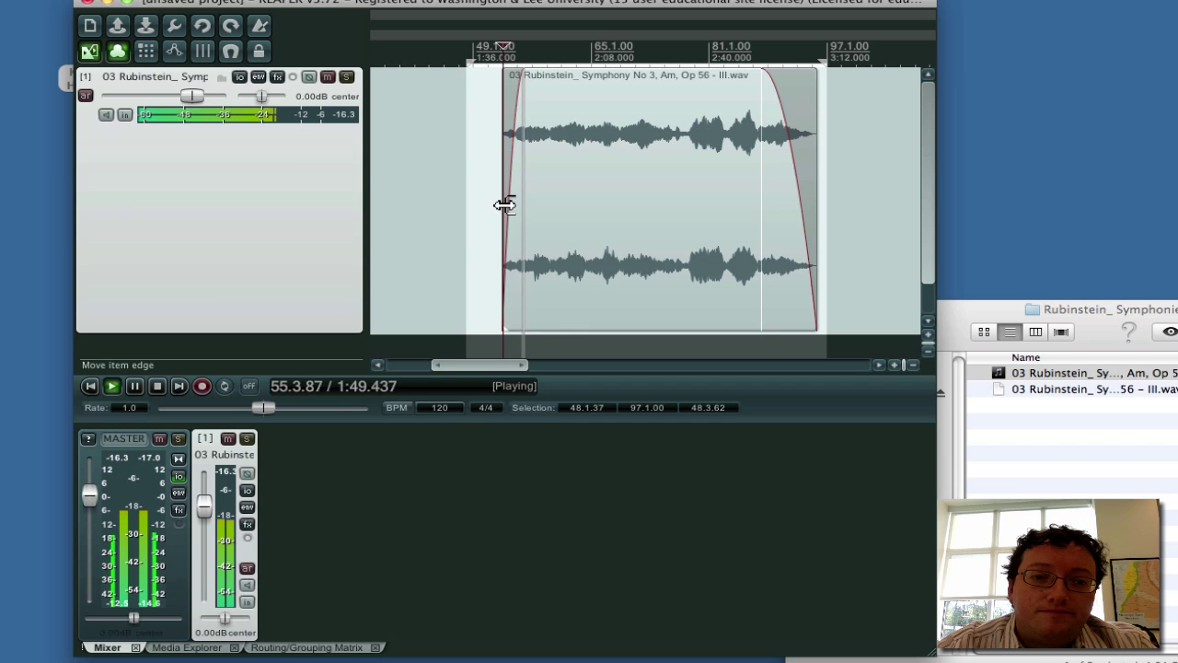
key(space)
Step: Trim the item's start further to about 54.3.49 and play briefly from there
drag(503, 206, 523, 204)
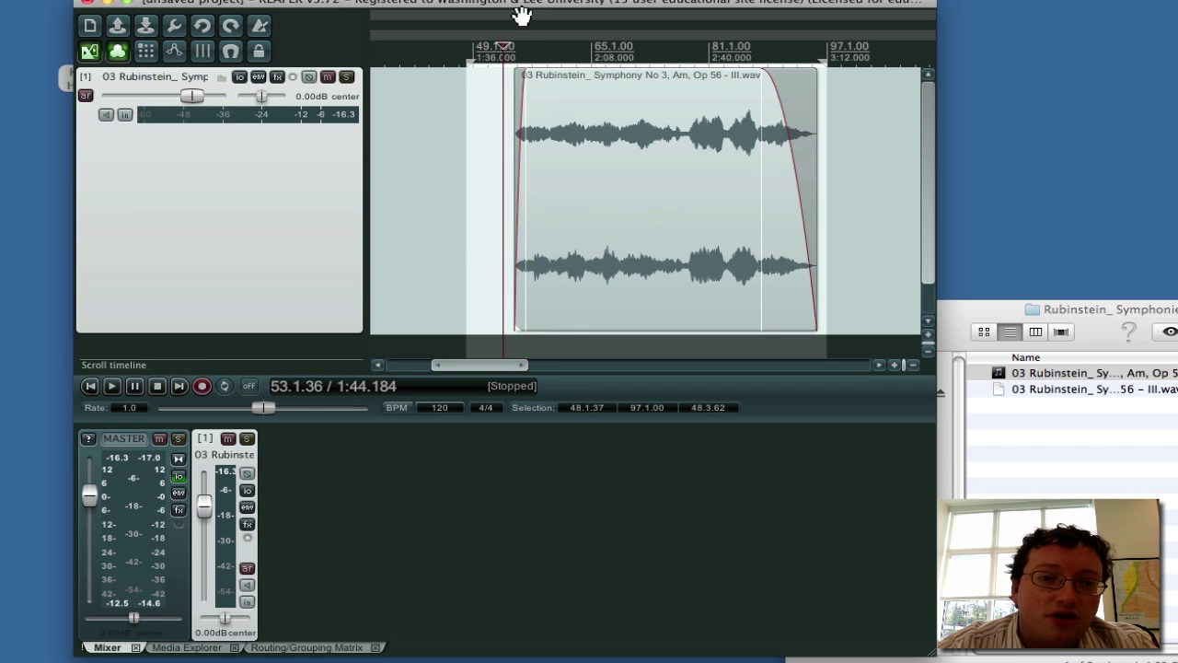
key(space)
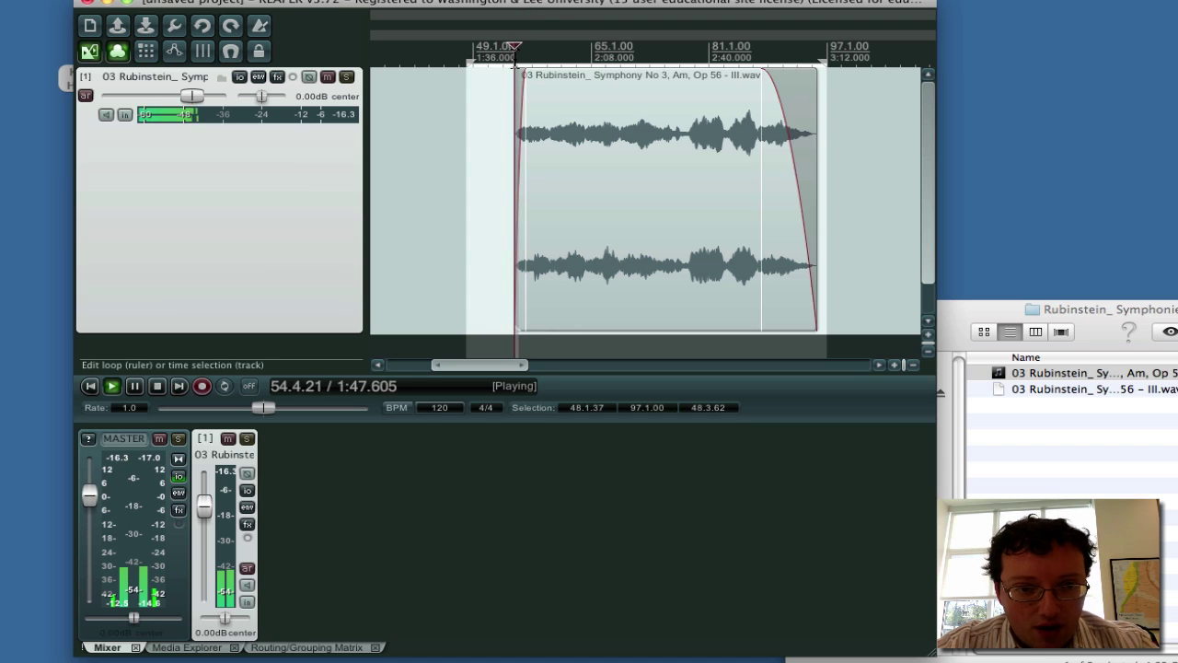
key(space)
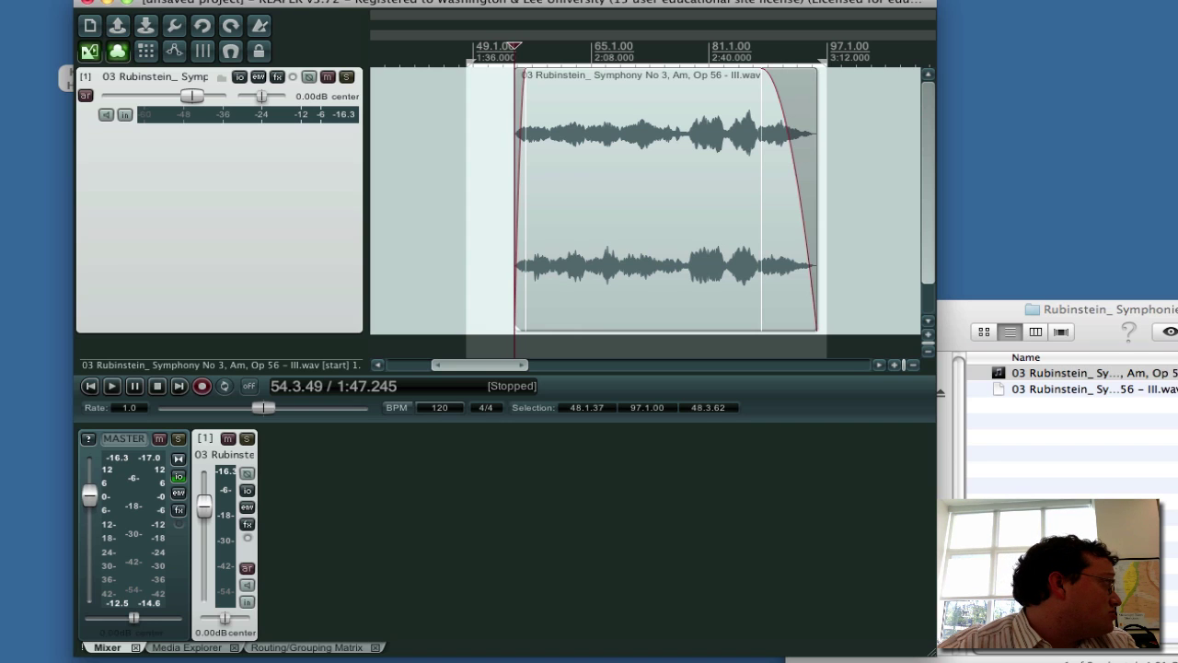
Step: Open the render settings and set the output file to figure 1.wav on the Desktop
key(super+alt+r)
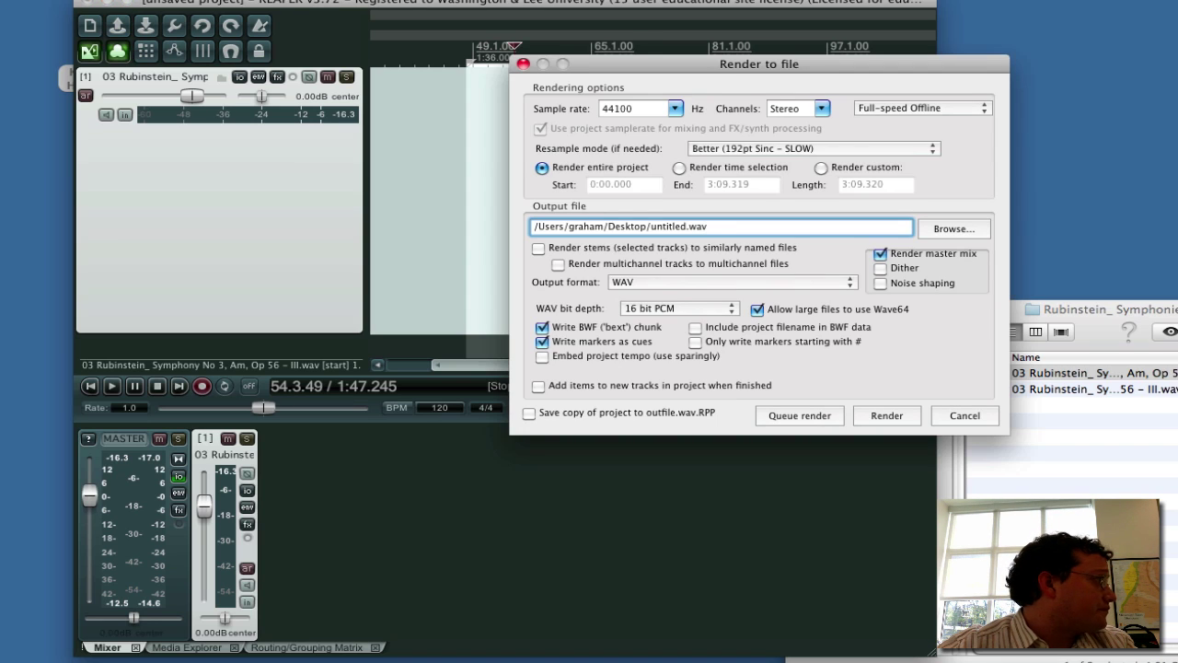
drag(656, 78, 763, 59)
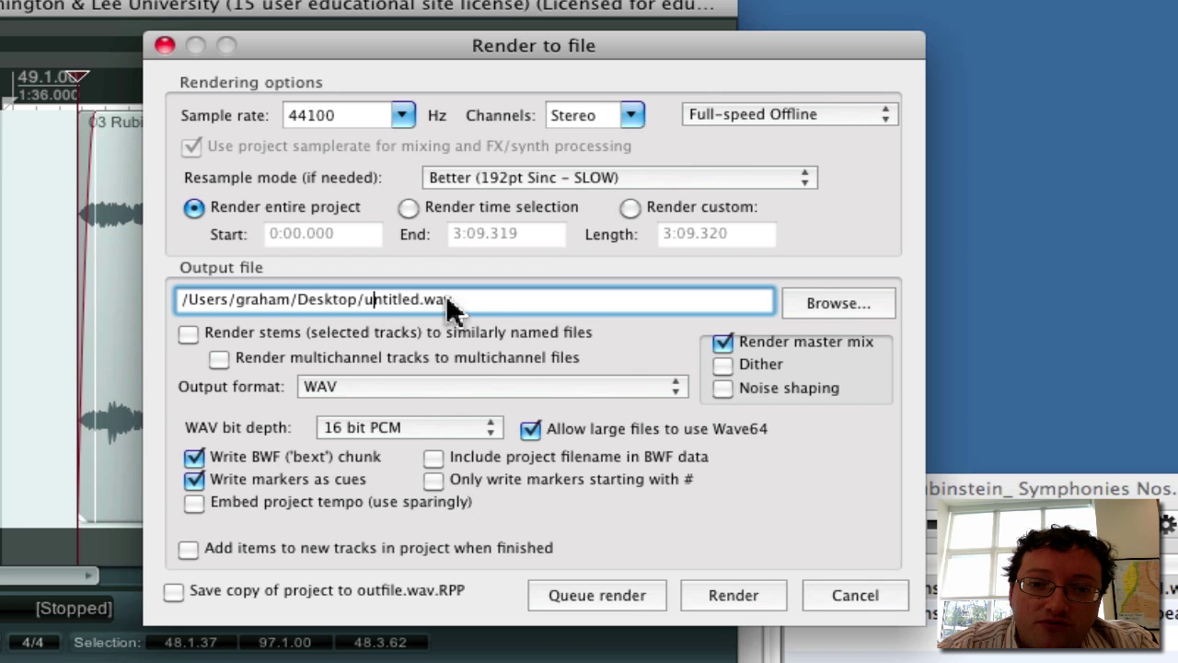
click(828, 303)
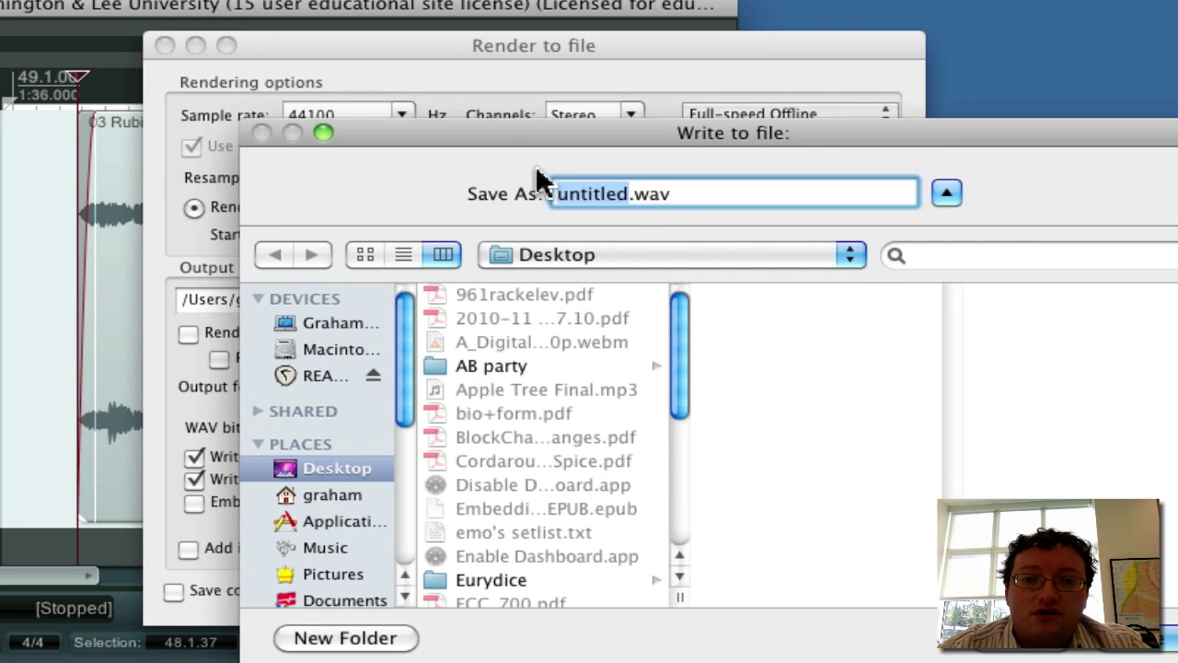
drag(498, 130, 476, 117)
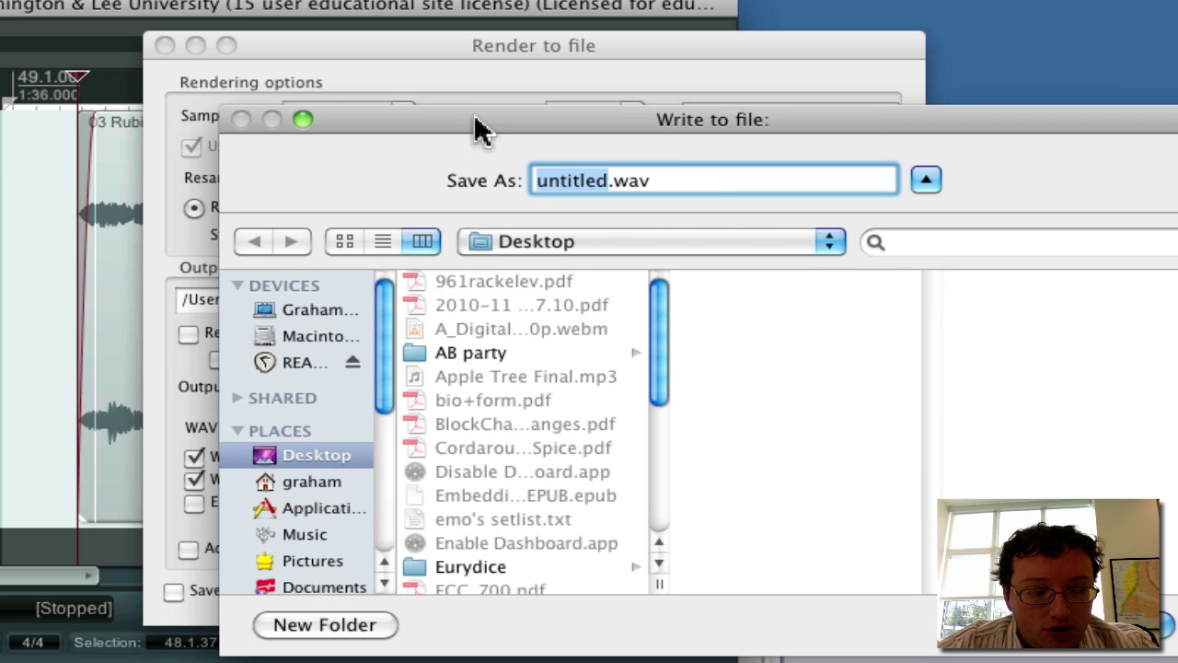
text(figure 1)
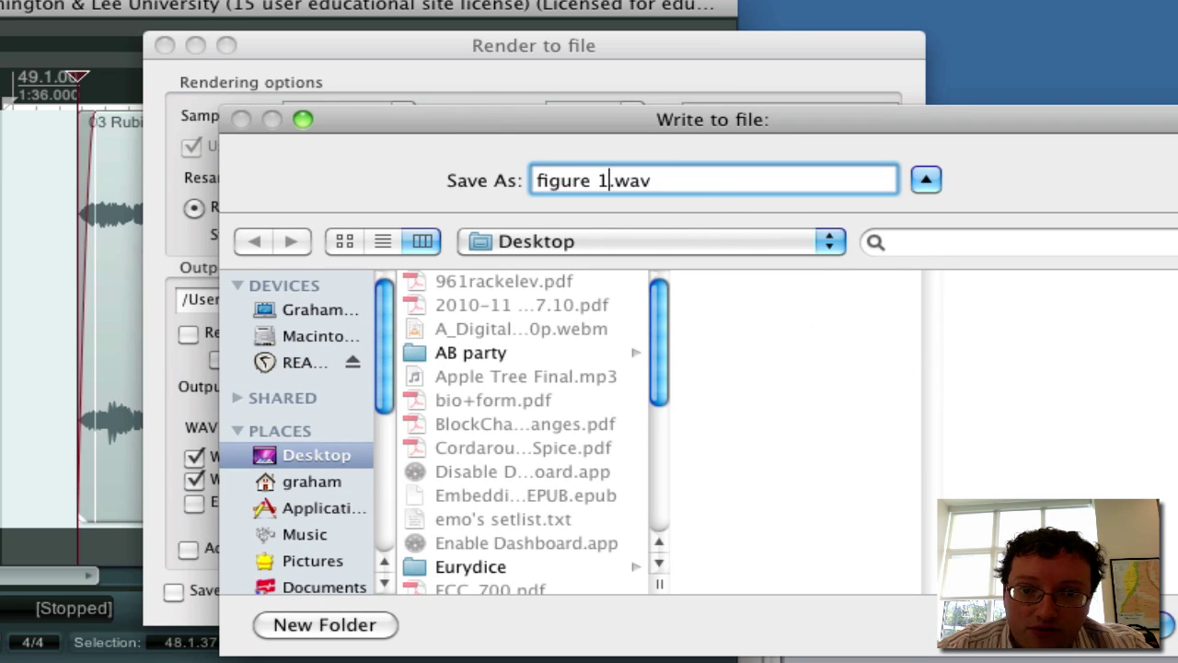
key(Return)
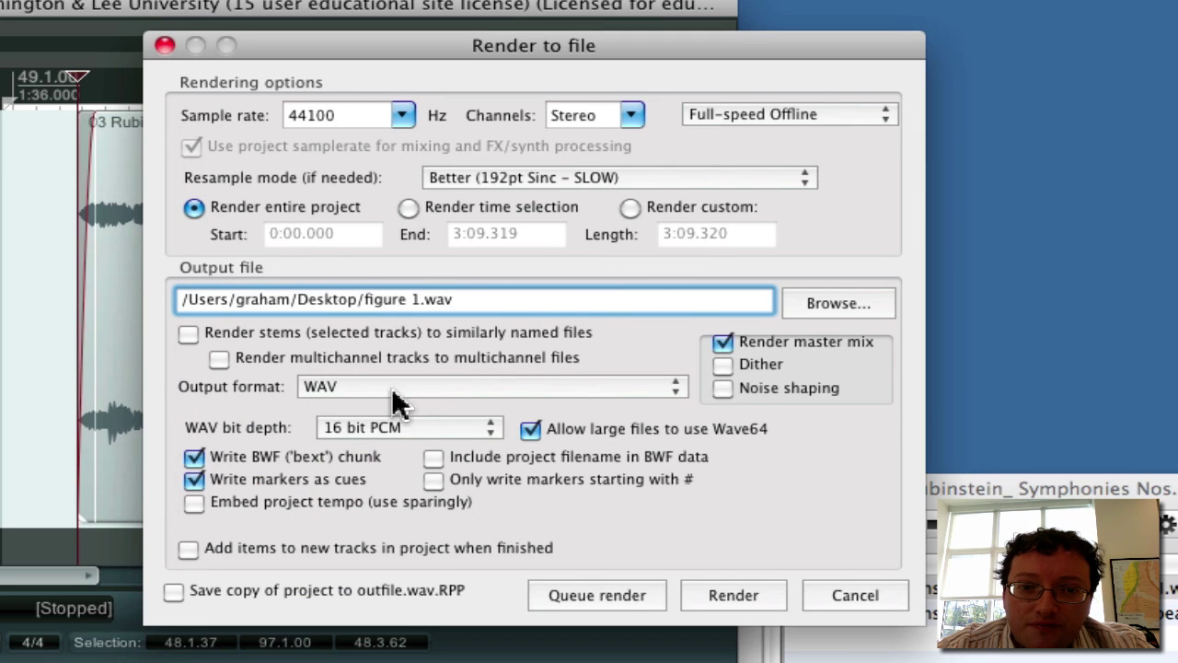
Step: Render the entire project as a 16-bit PCM stereo WAV at 44100 Hz and close the render windows
drag(319, 44, 723, 0)
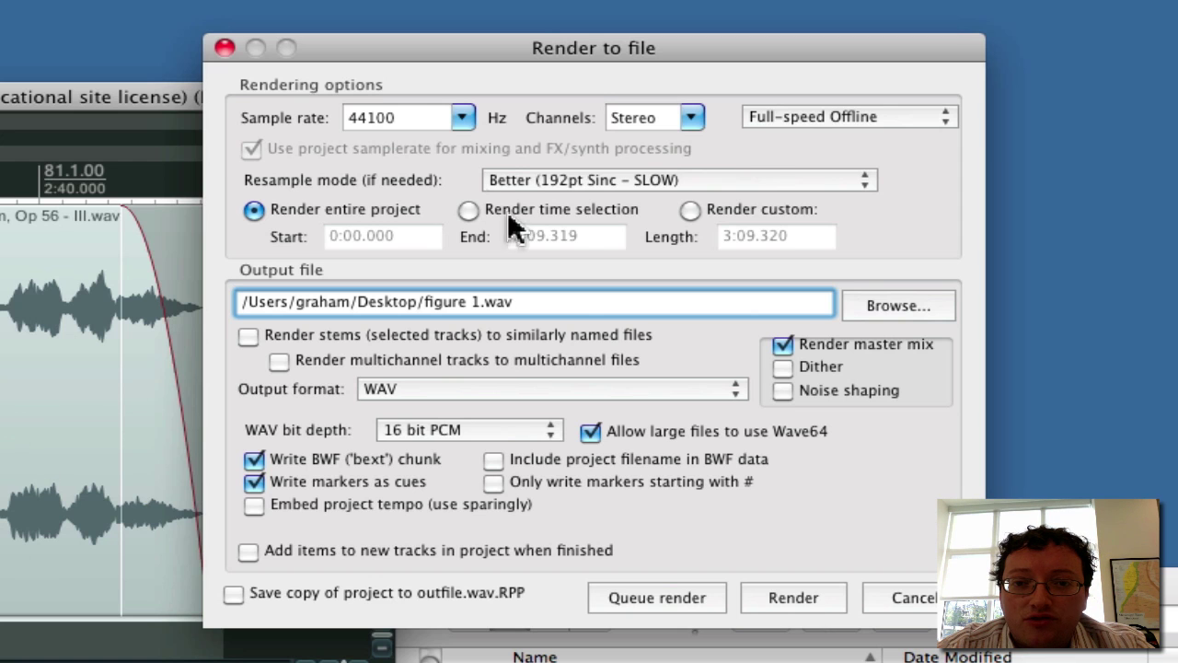
drag(371, 51, 438, 54)
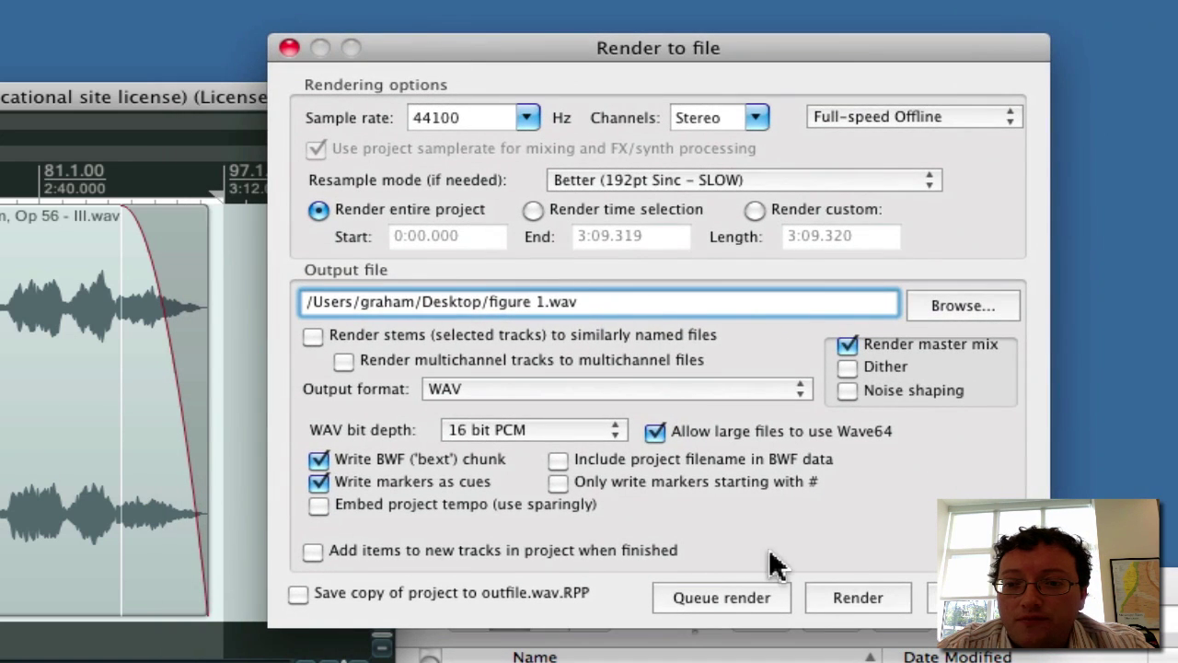
click(857, 598)
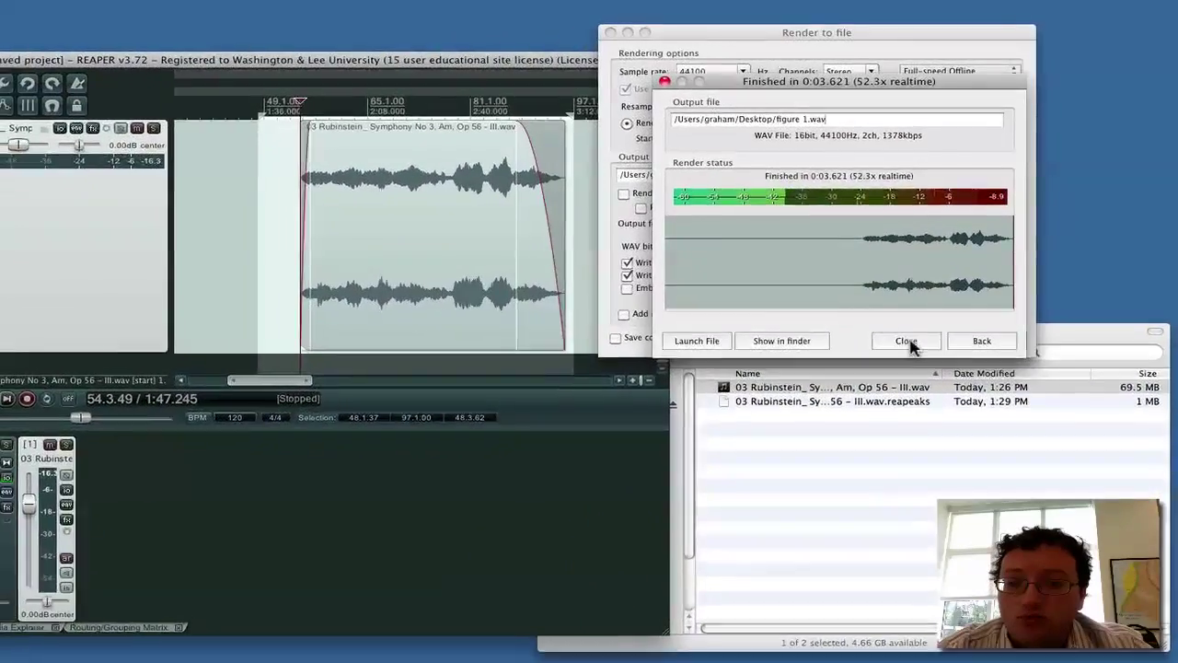
click(887, 397)
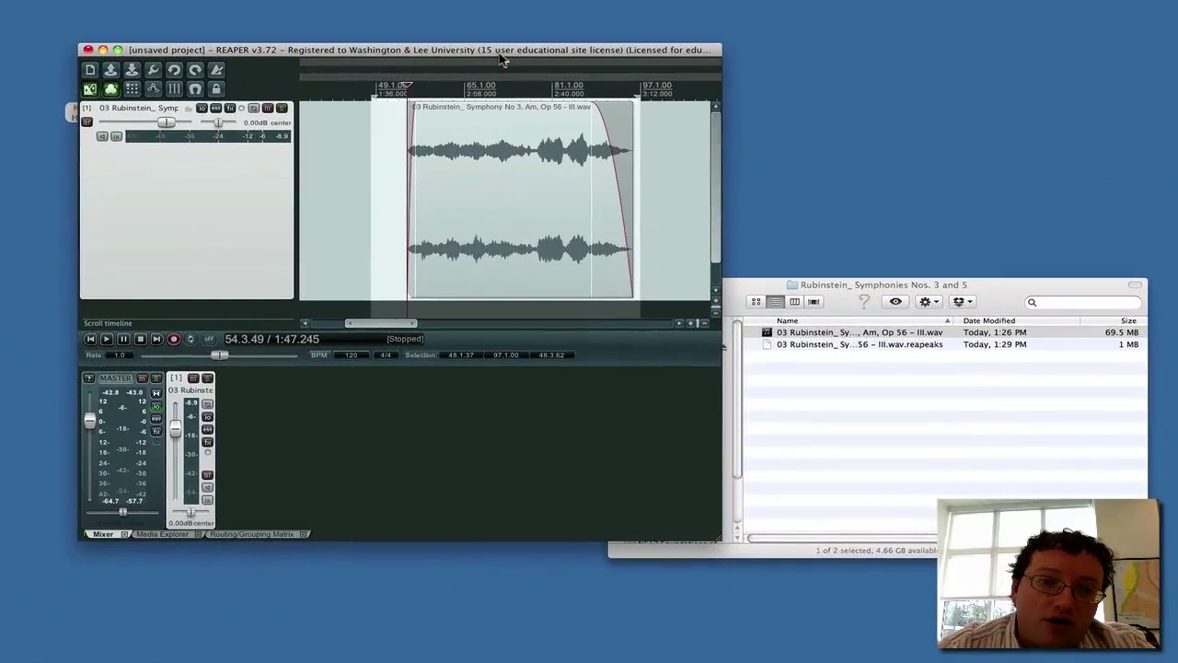
Step: Reopen the render settings and set the render range to the time selection
key(super+r)
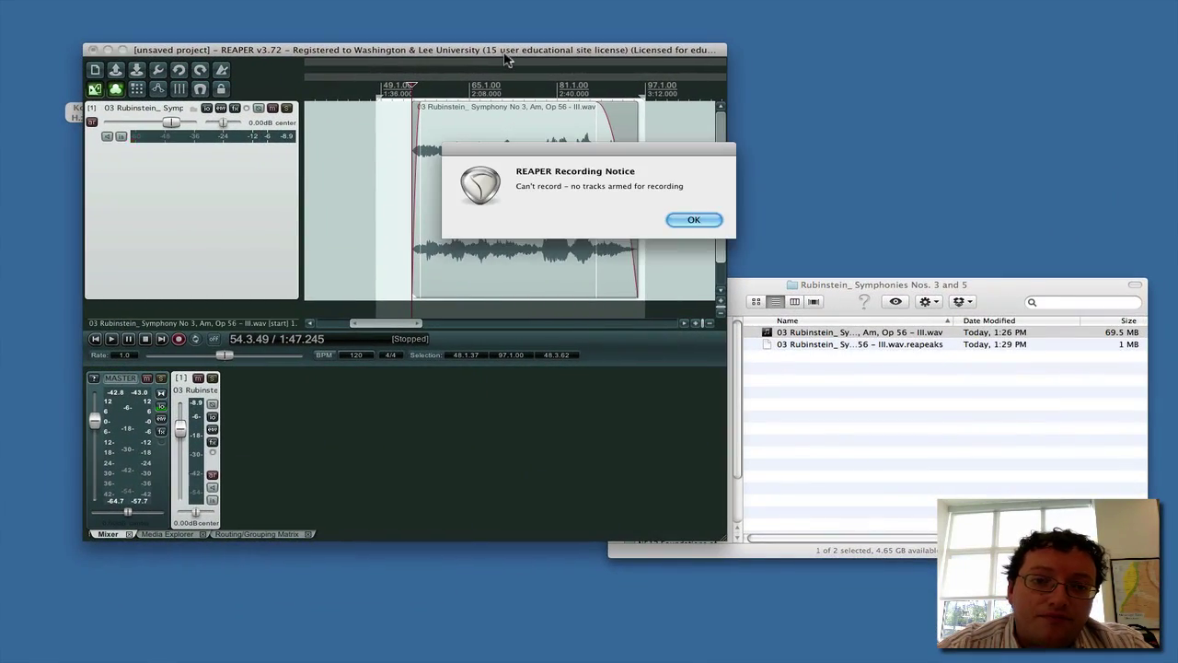
click(694, 222)
key(super+alt+r)
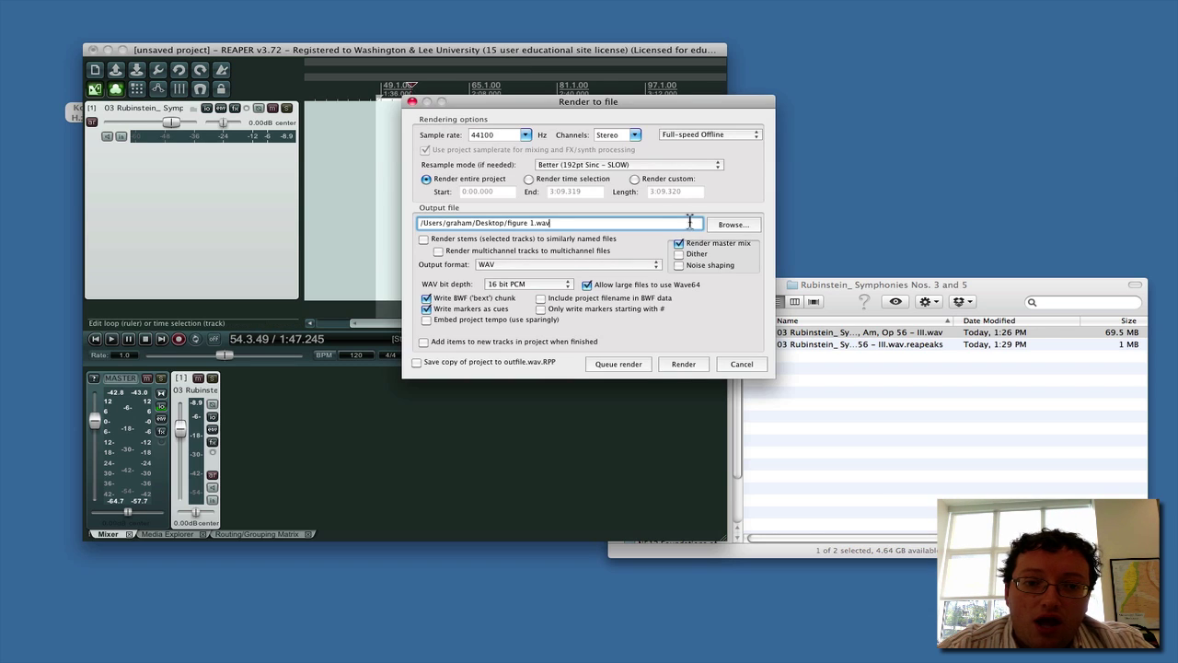
drag(546, 109, 846, 60)
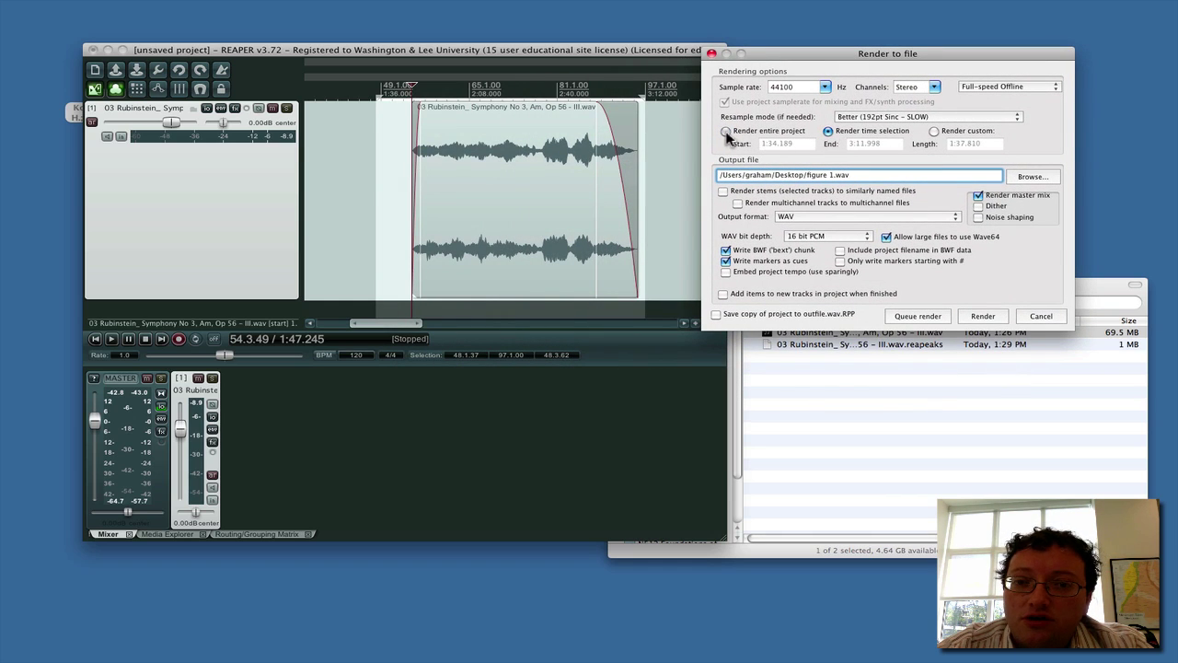
click(984, 315)
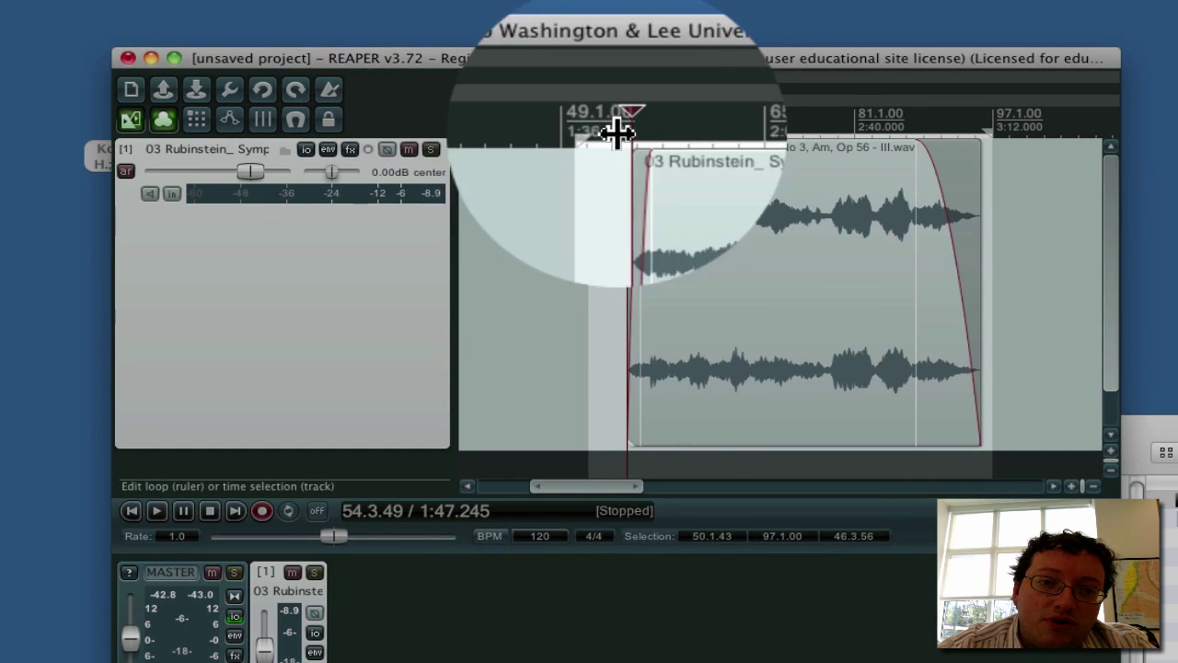
Step: Fit the time selection to the item's start and end, from about 54.2.26 to 96.1.10
drag(576, 127, 861, 133)
click(723, 134)
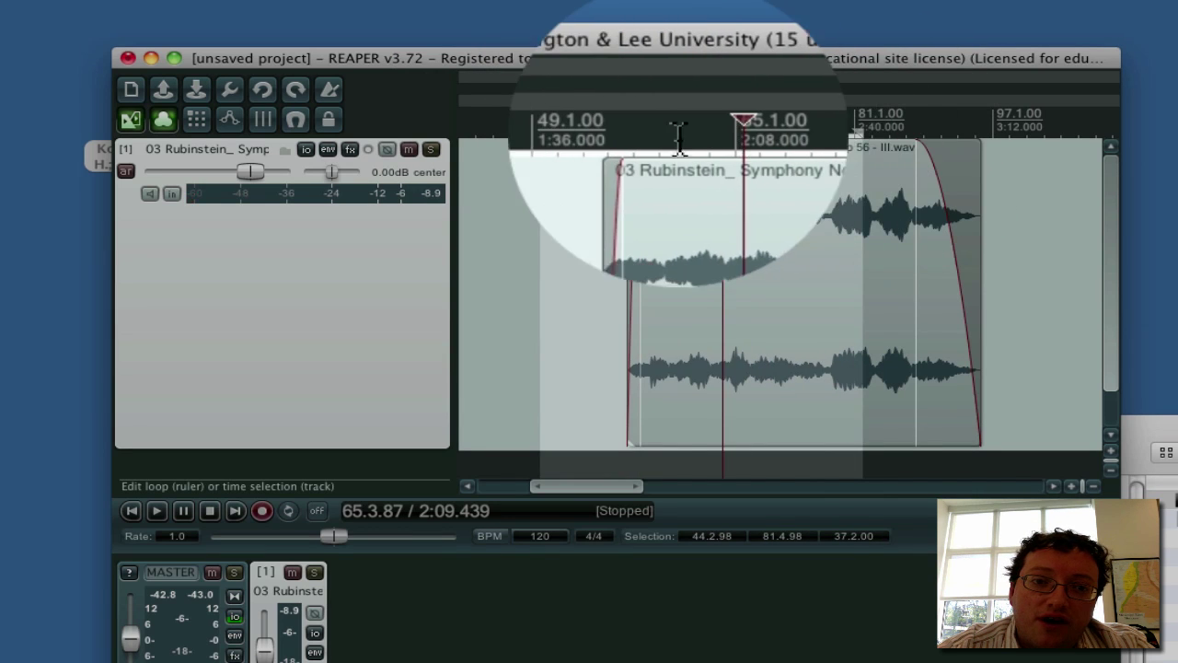
click(635, 138)
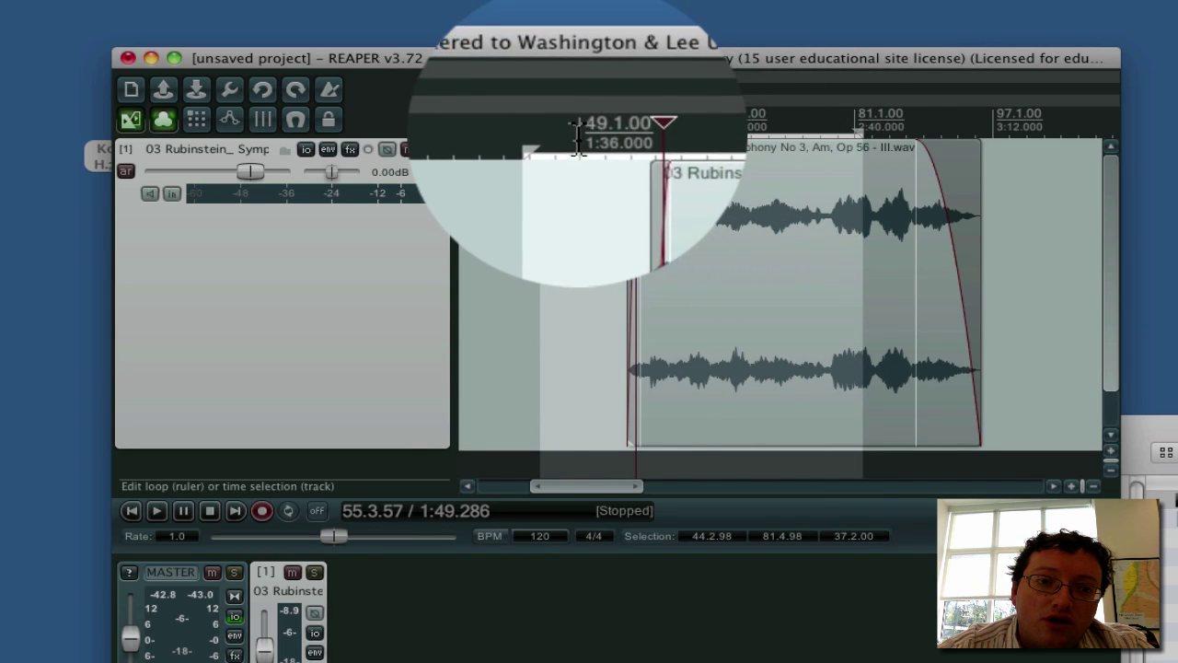
drag(578, 138, 837, 138)
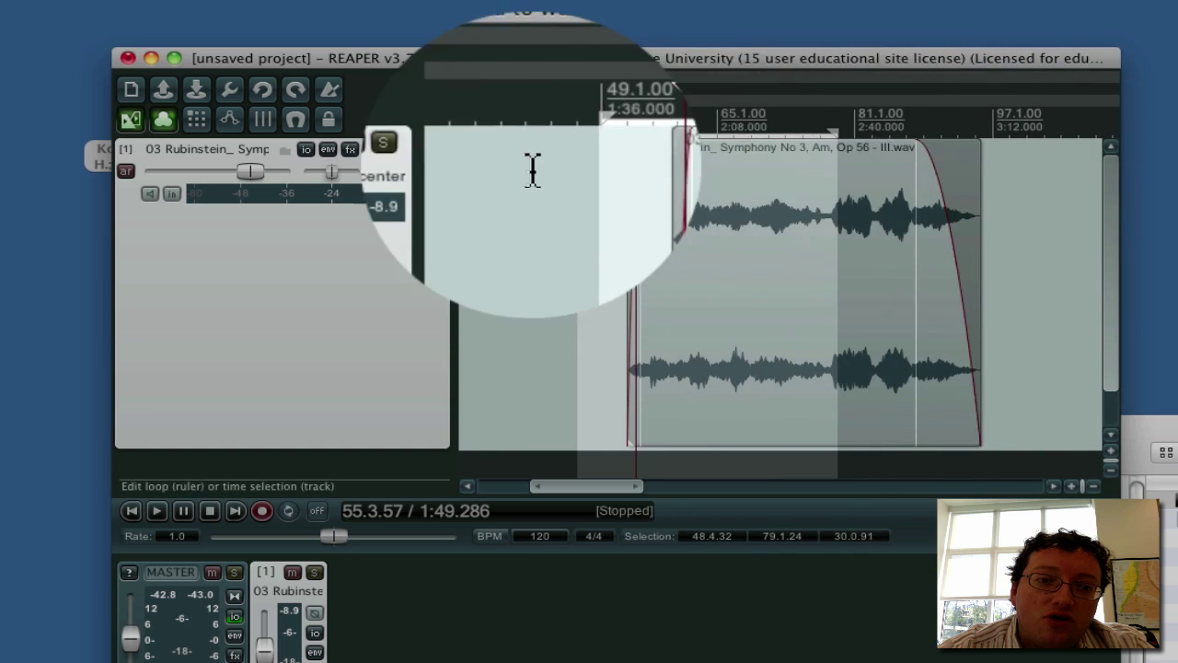
drag(578, 133, 624, 133)
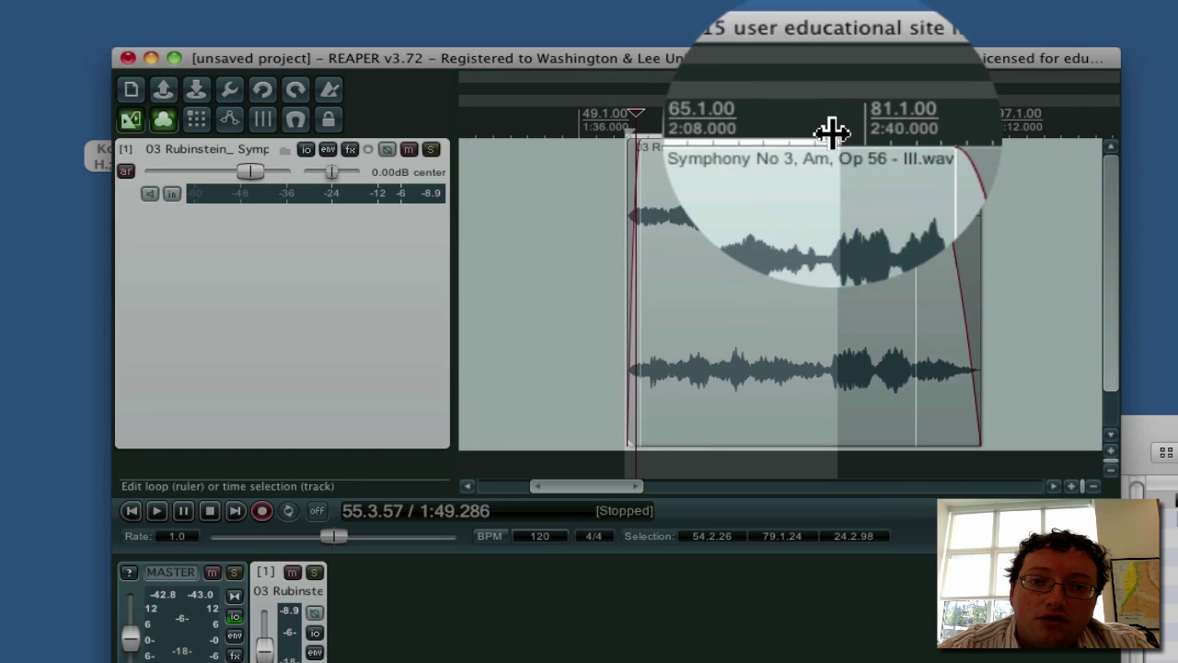
drag(836, 133, 980, 134)
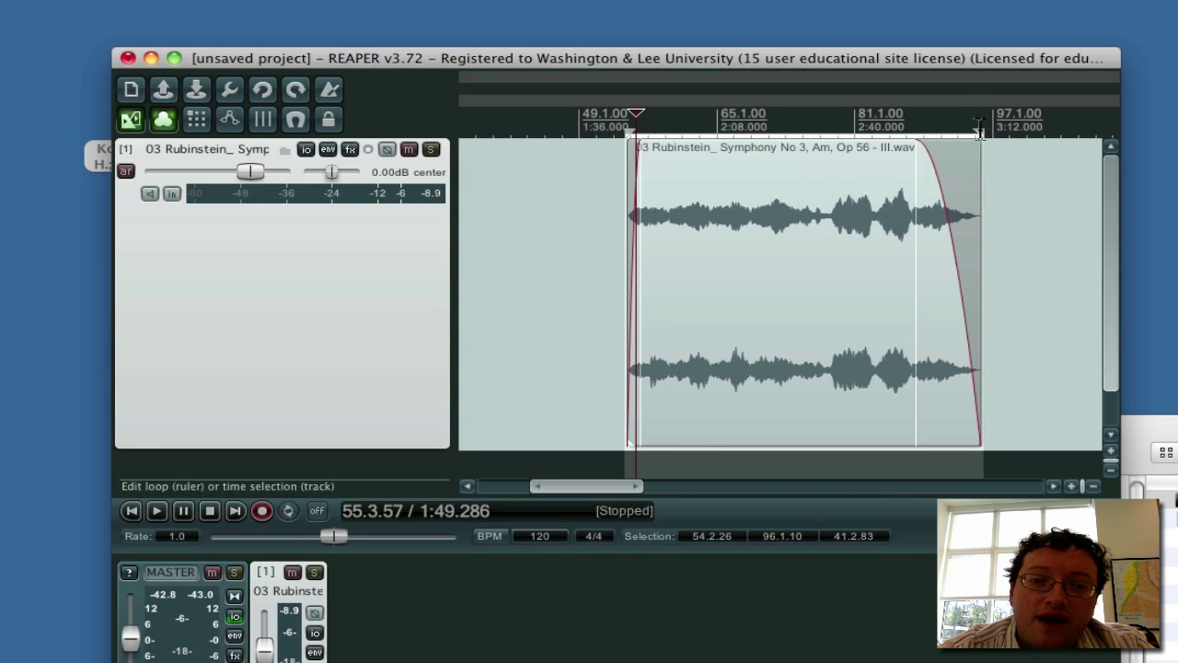
Step: Render the time selection to figure 1.wav, overwriting the existing file, and close the render window
key(super+alt+r)
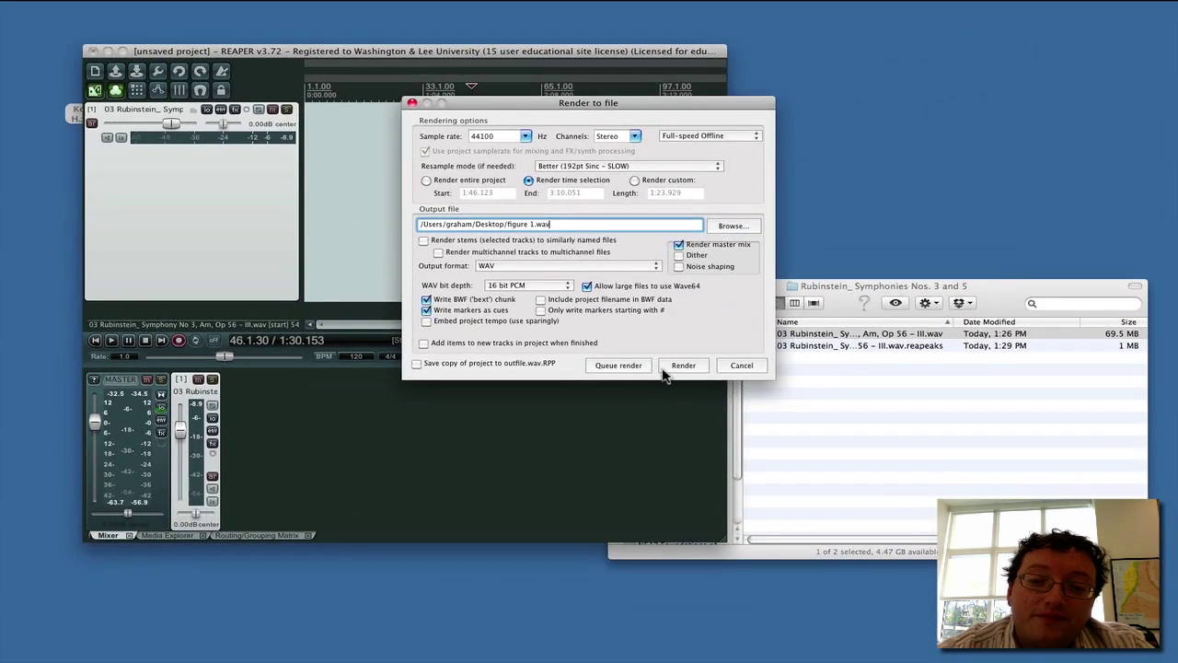
click(697, 367)
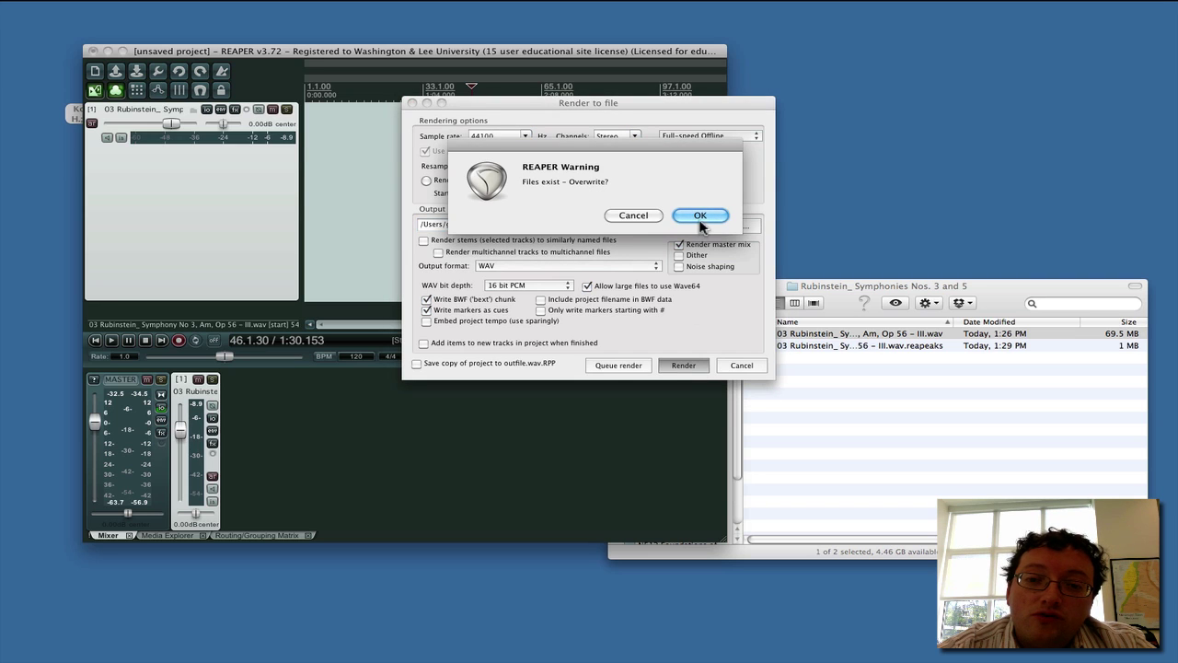
click(699, 217)
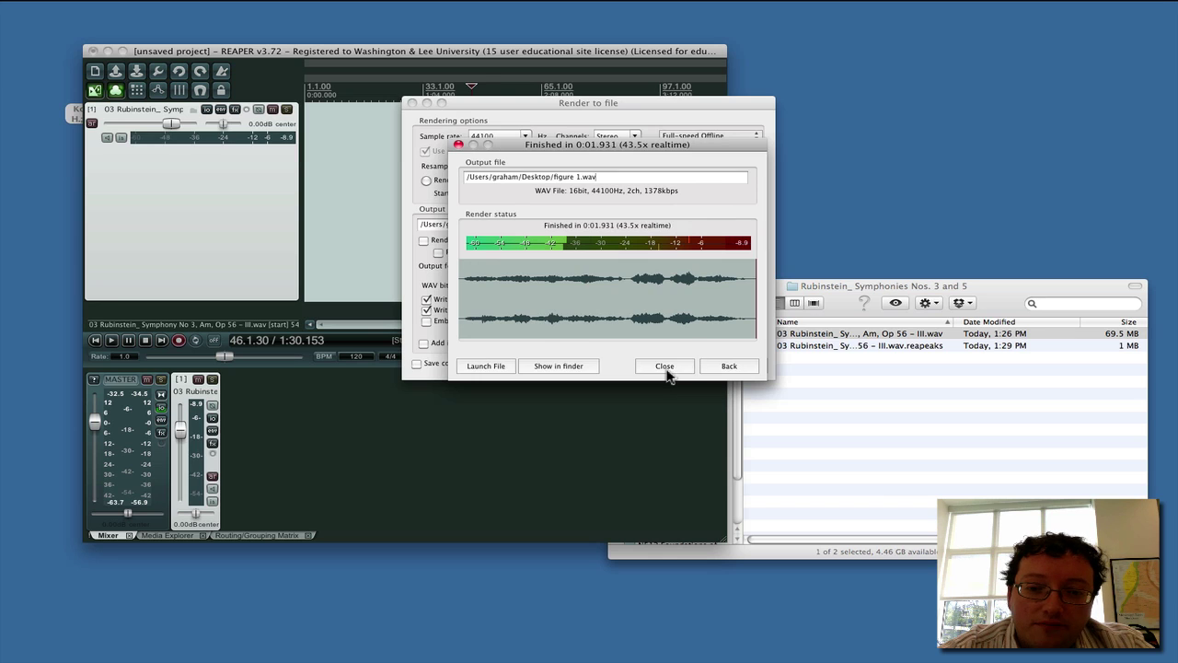
click(666, 368)
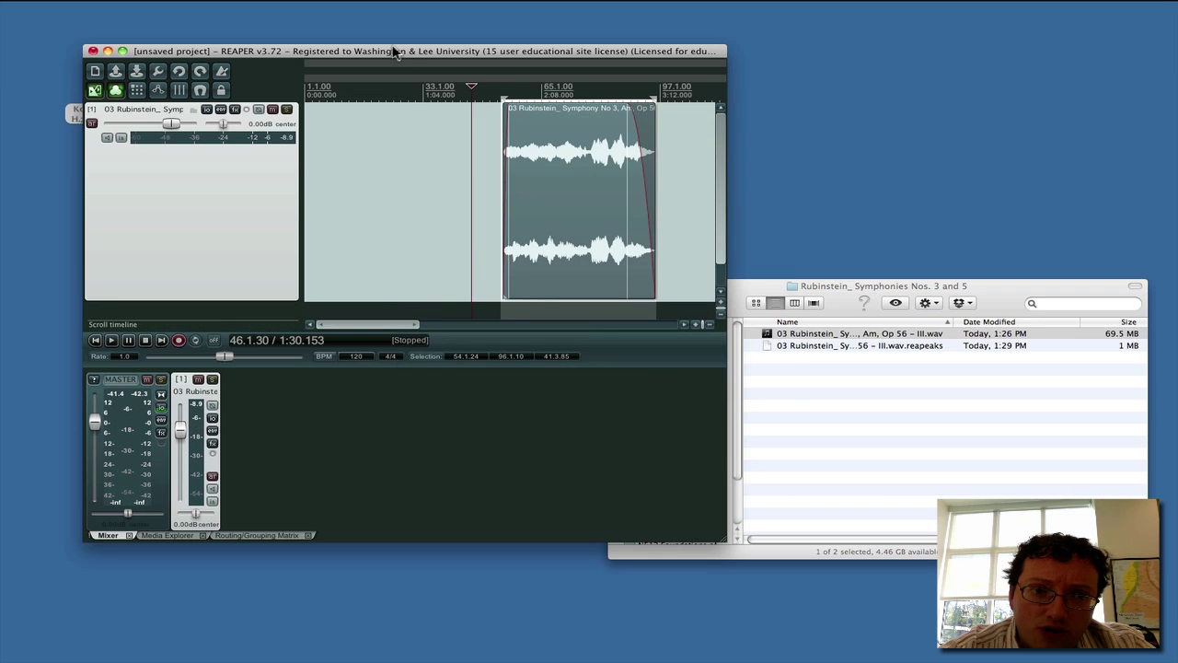
Step: Preview the rendered figure 1.wav on the desktop with Quick Look, stop it, and return to REAPER
drag(389, 50, 503, 55)
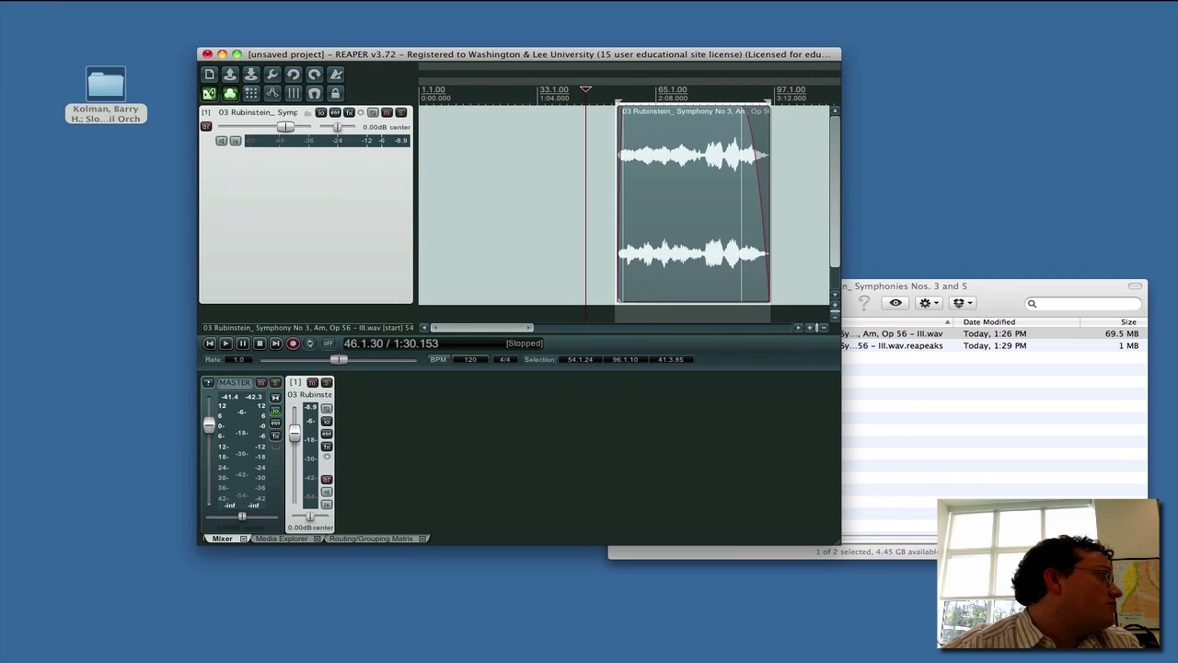
drag(5, 460, 177, 215)
click(188, 215)
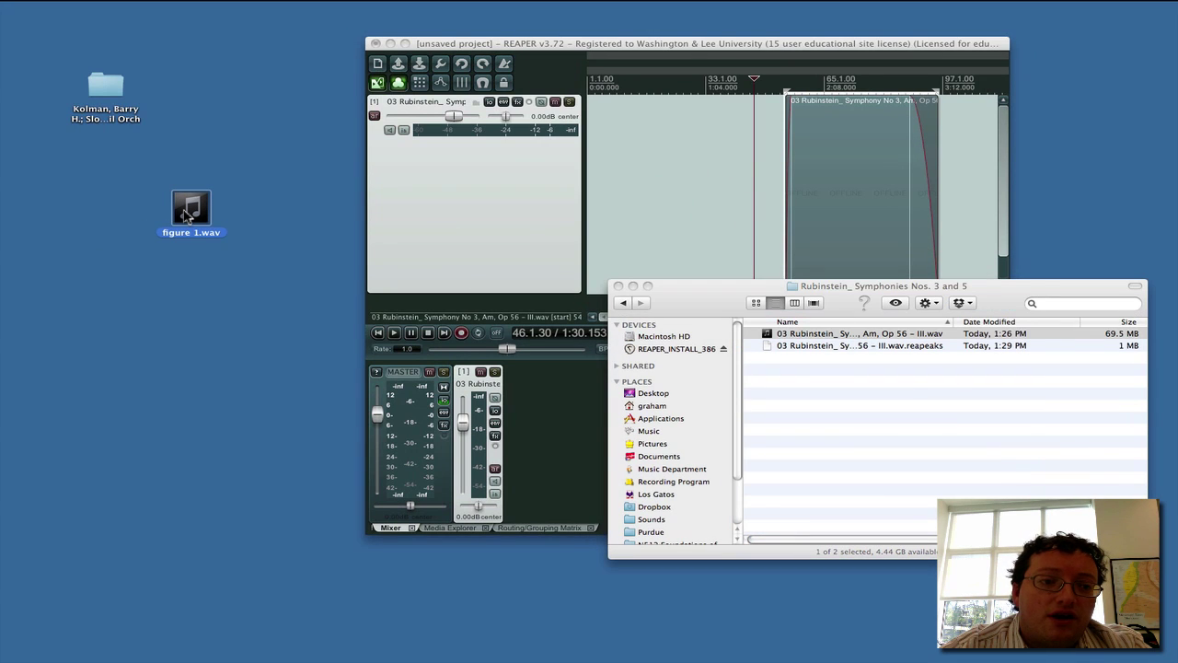
key(space)
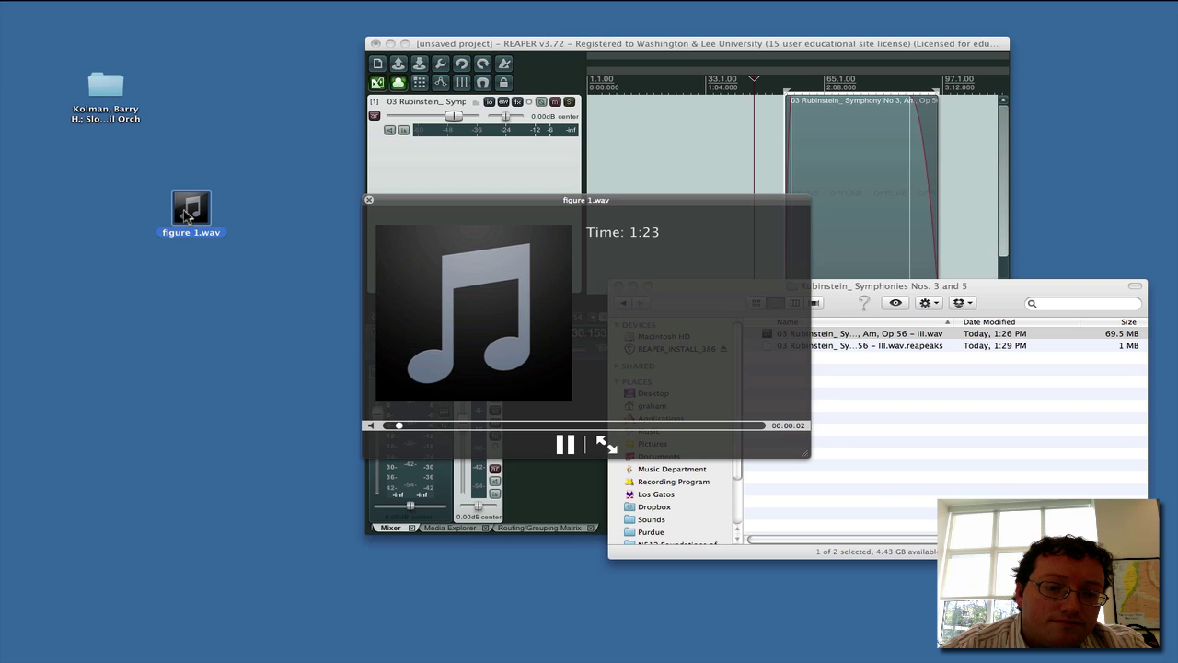
key(space)
click(268, 216)
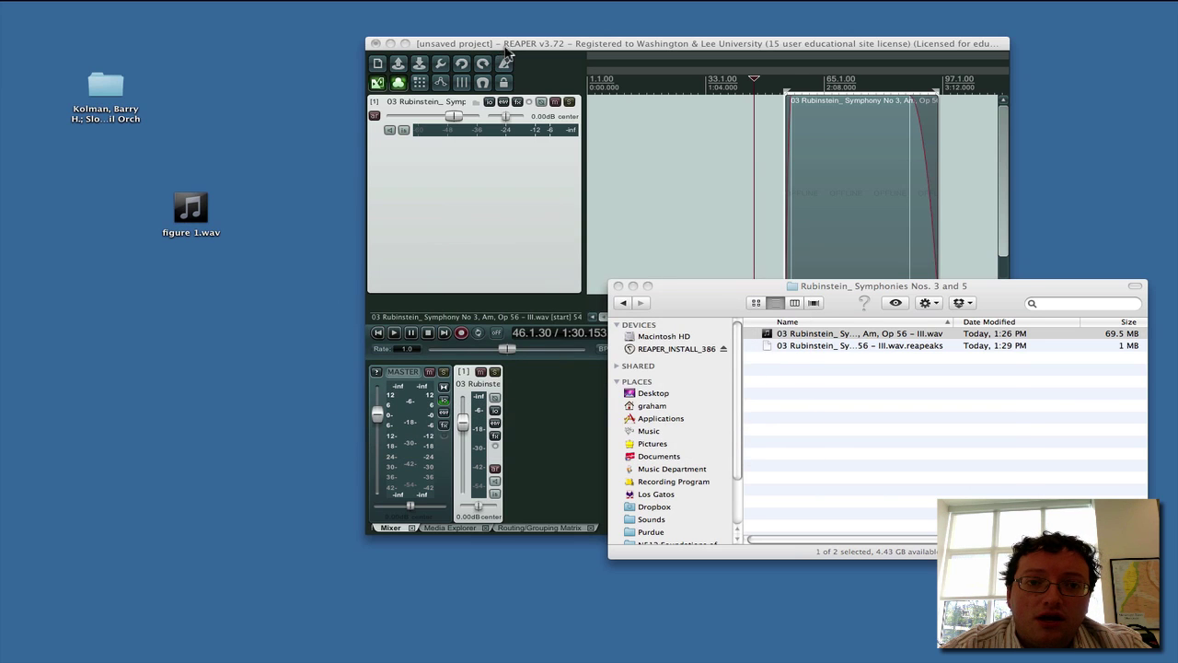
drag(507, 54, 454, 18)
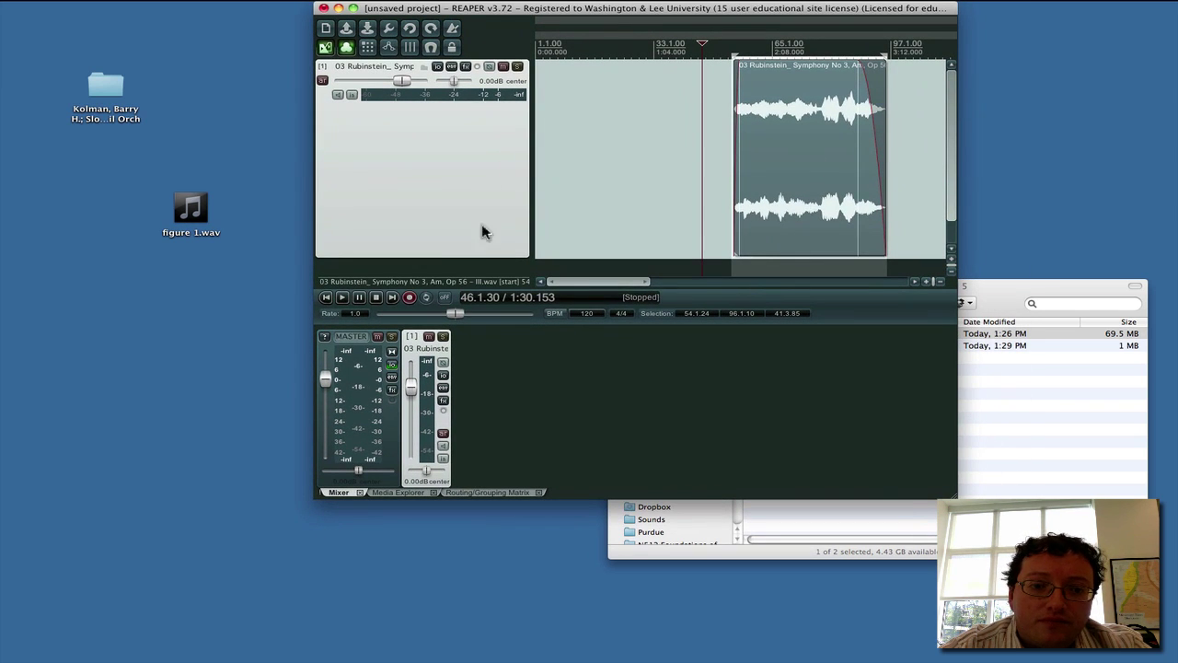
Step: Shrink the track's height and place figure 1.wav from the desktop on the same track after the excerpt, starting at about 114.3.30
drag(479, 256, 454, 150)
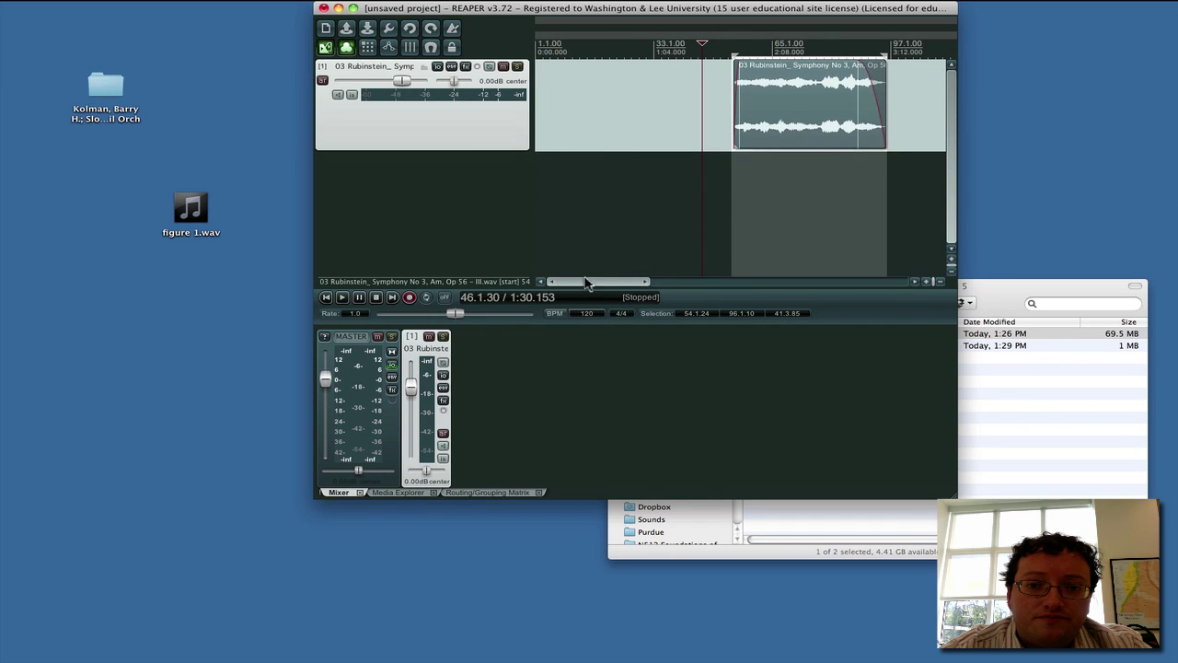
drag(587, 284, 635, 280)
drag(191, 212, 645, 126)
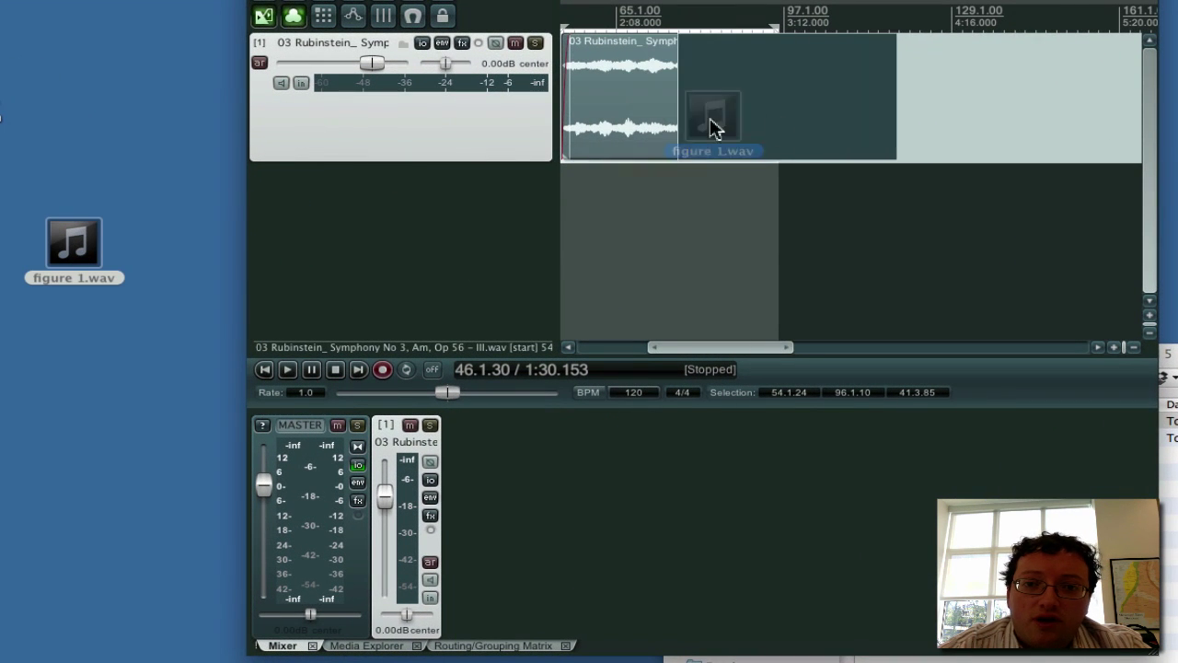
drag(716, 127, 929, 137)
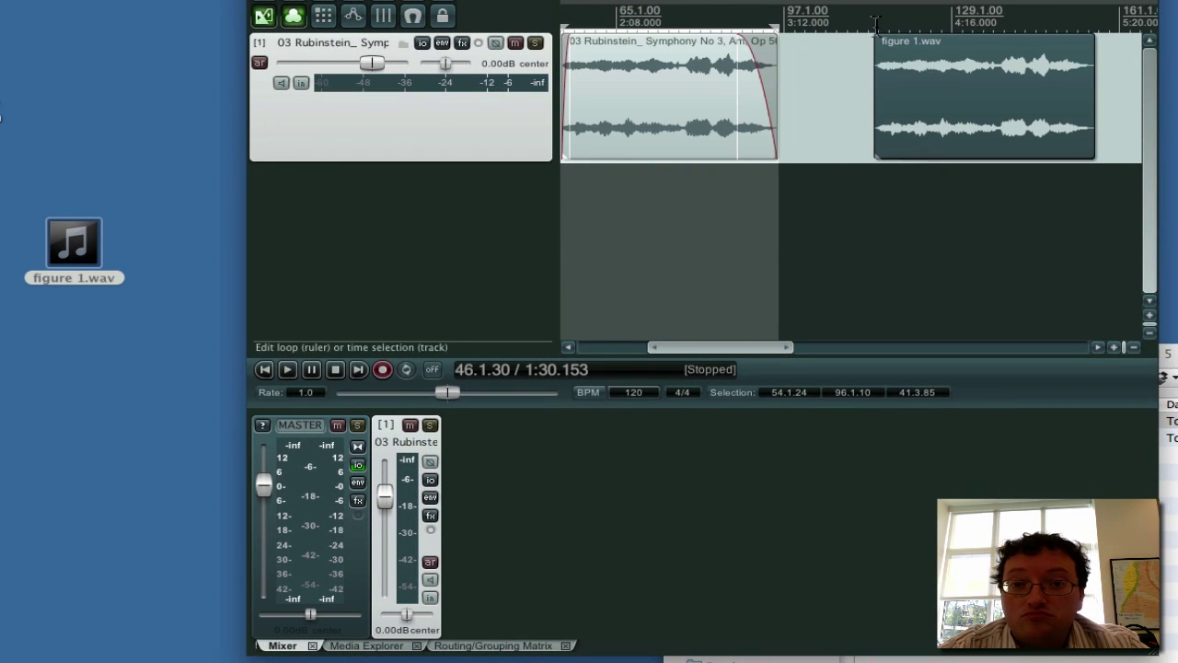
Step: Set the time selection over the figure 1.wav item, about 114.3.30 to 156.2.64, and place the edit cursor inside it at about 139.2.80
drag(875, 24, 1095, 25)
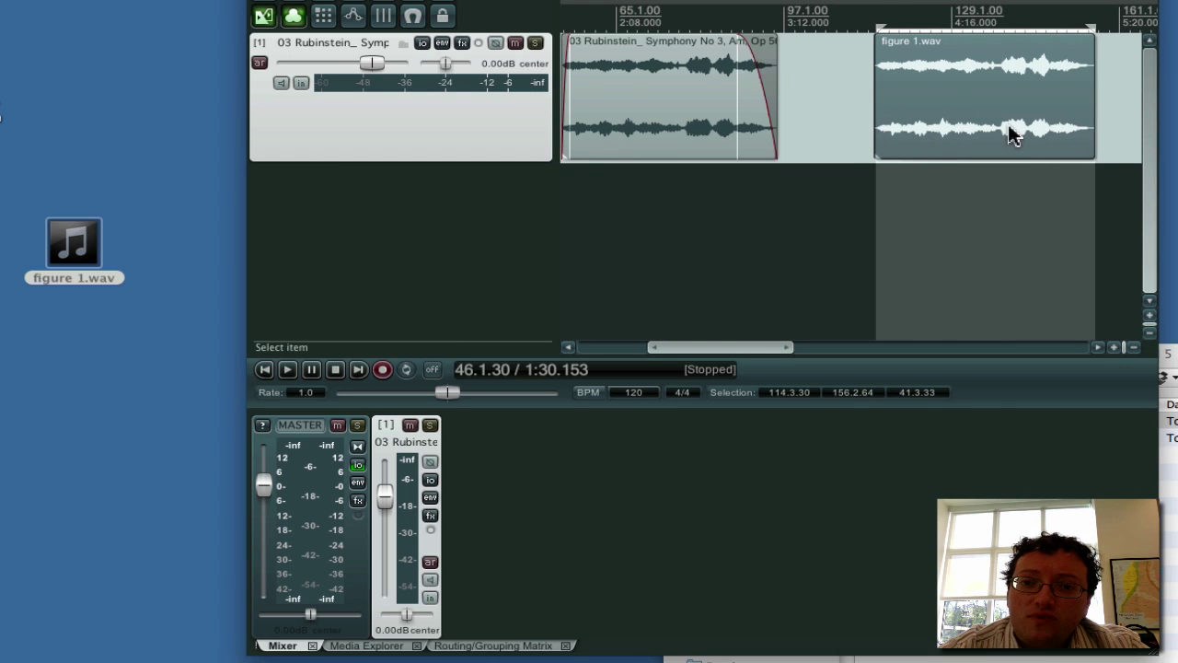
click(1007, 135)
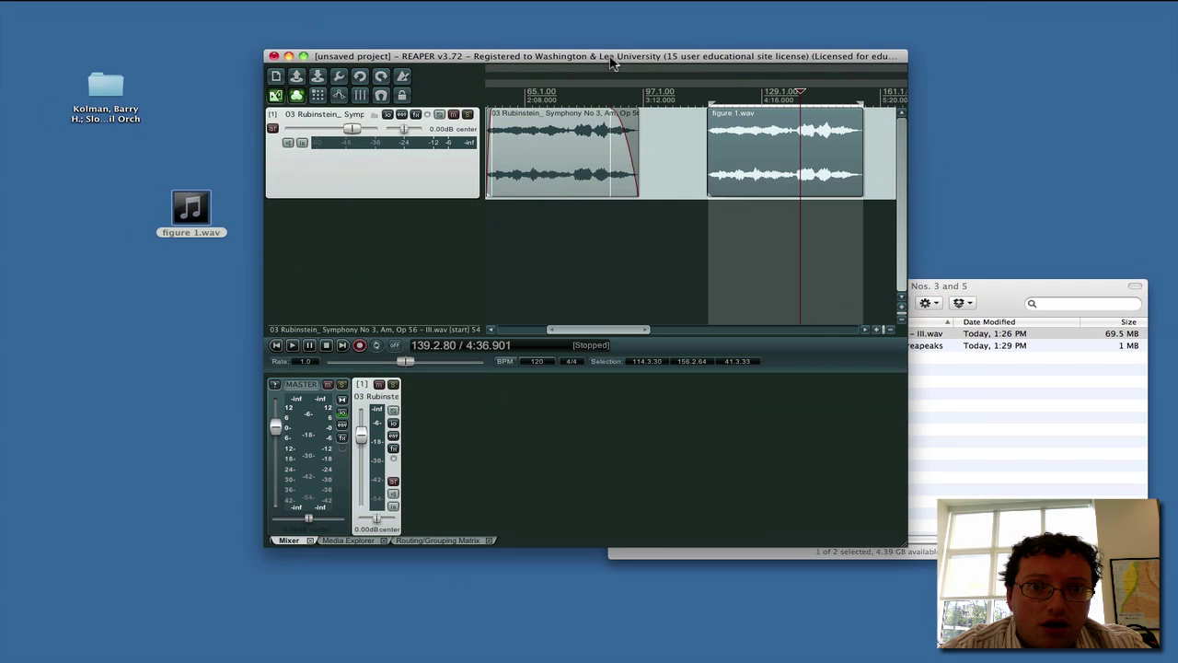
mouse_move(612, 61)
mouse_down()
mouse_move(538, 57)
mouse_move(406, 106)
mouse_move(527, 46)
mouse_move(619, 49)
mouse_up()
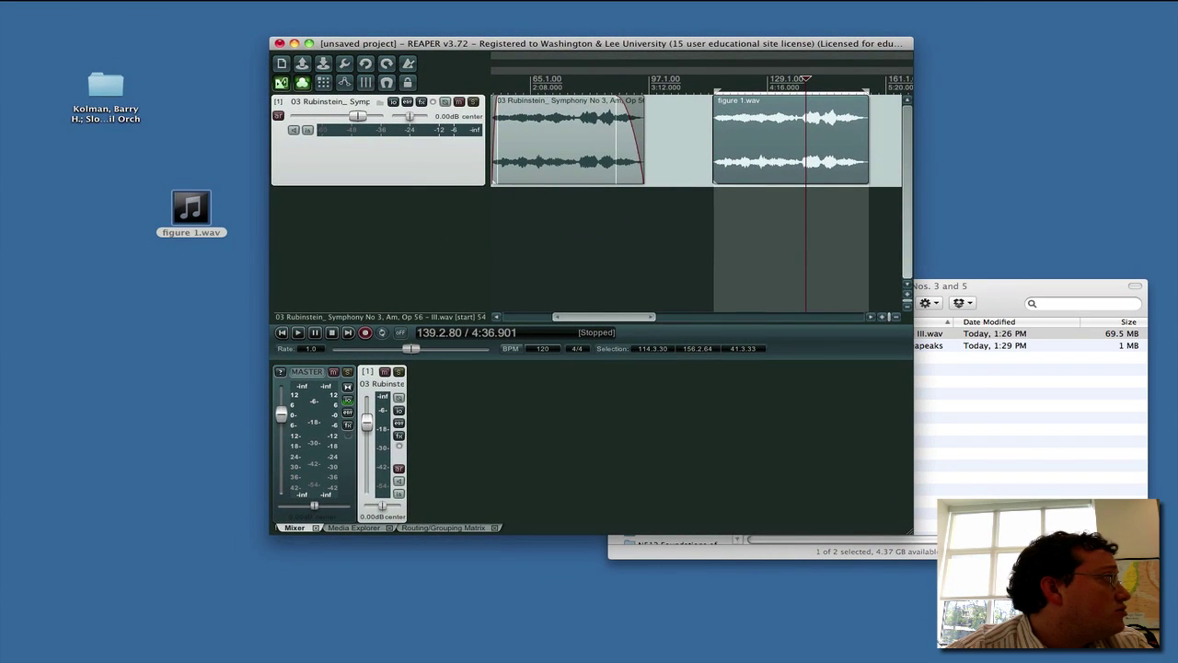